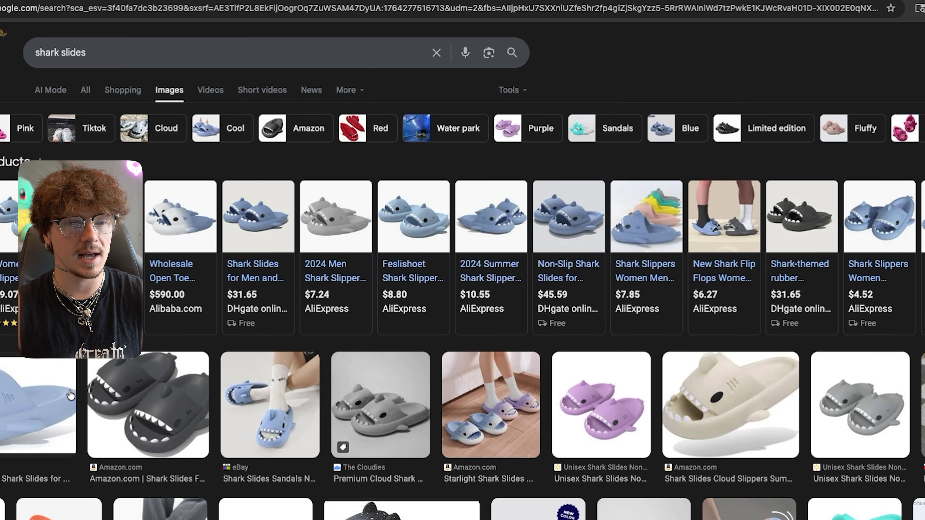
- From the shark slides image results, open the Walmart listing for the light gray pair and capture its enlarged product picture
{"action": "scroll", "coordinate": [71, 394], "scroll_direction": "down", "scroll_amount": 3}
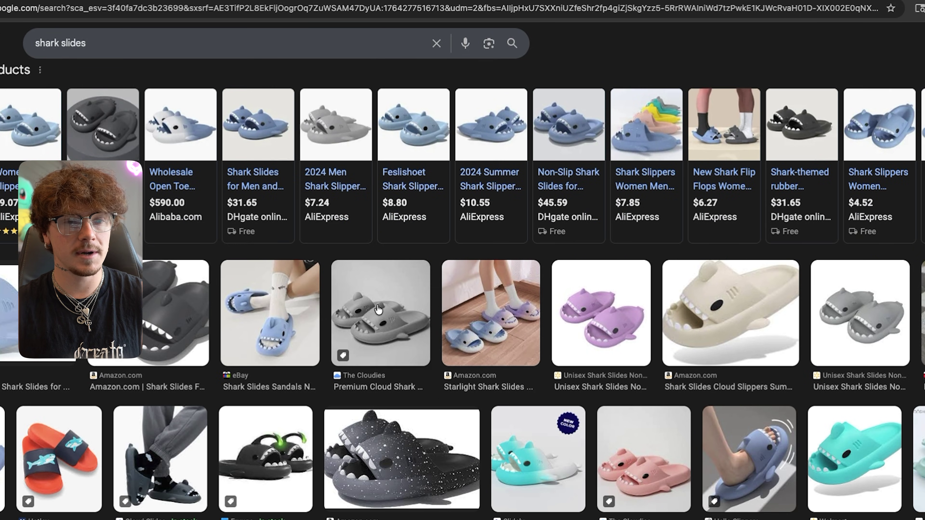
{"action": "scroll", "coordinate": [835, 290], "scroll_direction": "down", "scroll_amount": 1}
{"action": "left_click", "coordinate": [864, 314]}
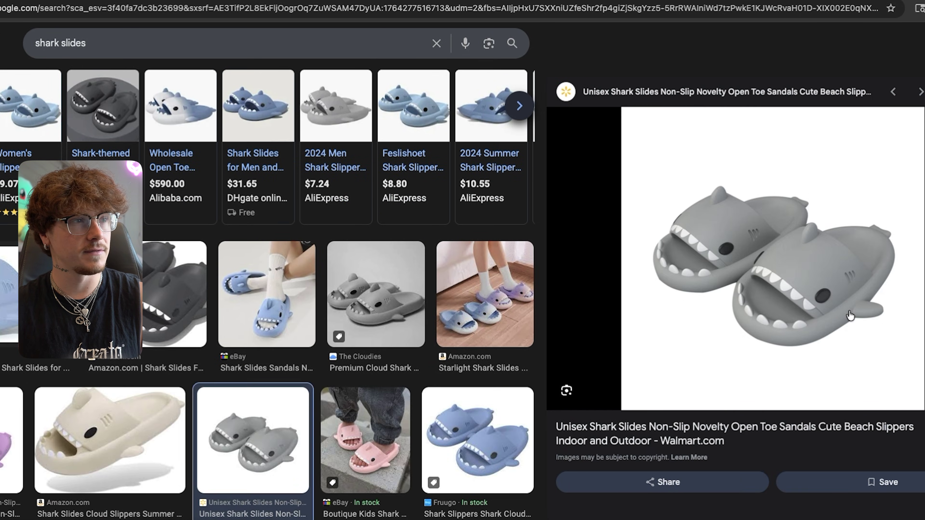
{"action": "left_click", "coordinate": [794, 283]}
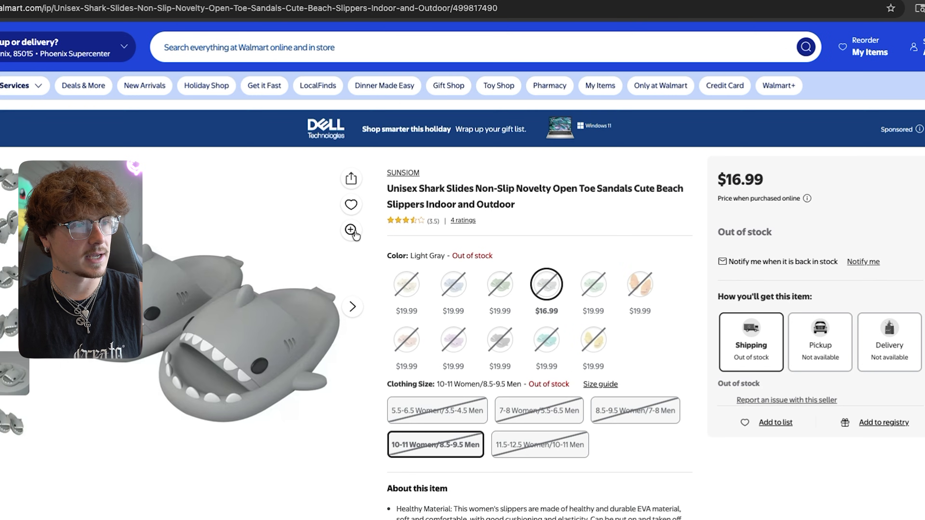
{"action": "left_click", "coordinate": [351, 230]}
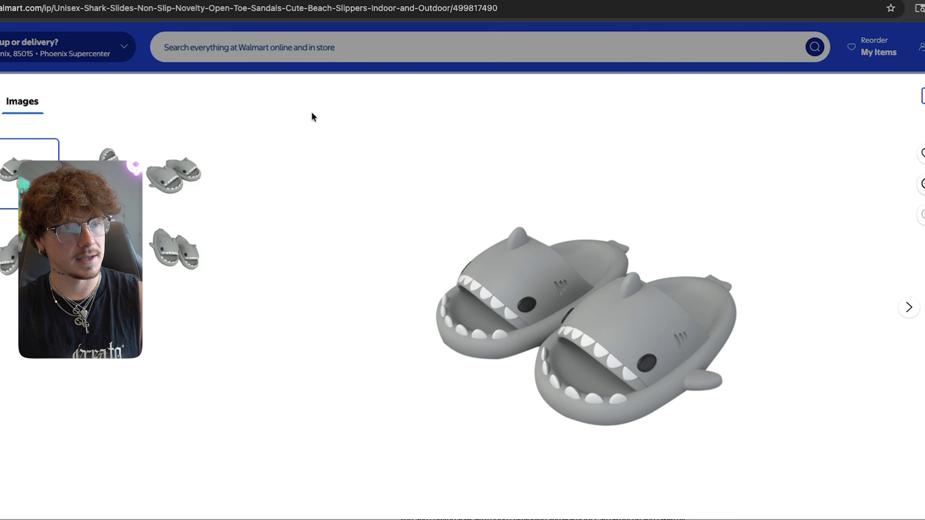
{"action": "left_click_drag", "start_coordinate": [306, 117], "coordinate": [881, 512]}
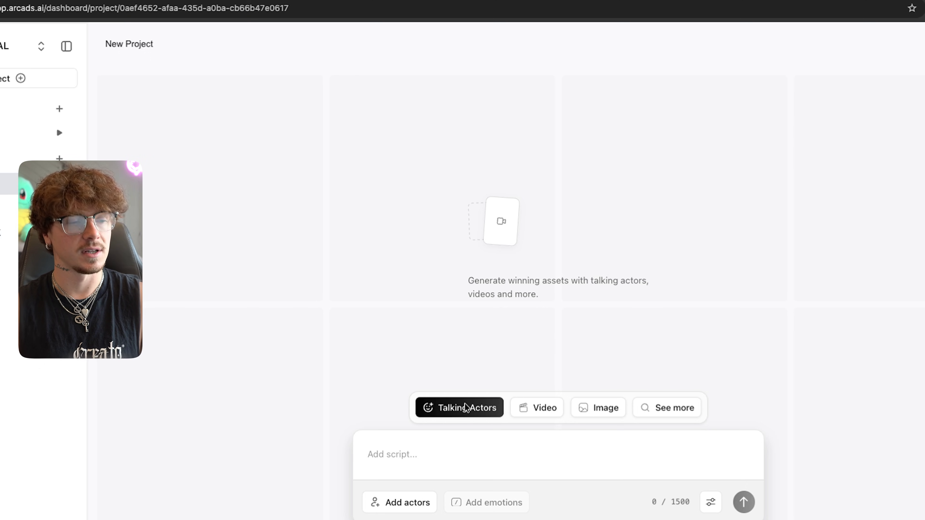
- In the Arcads project, open the actor selection for the talking-actor script and browse the available actors
{"action": "left_click", "coordinate": [392, 505]}
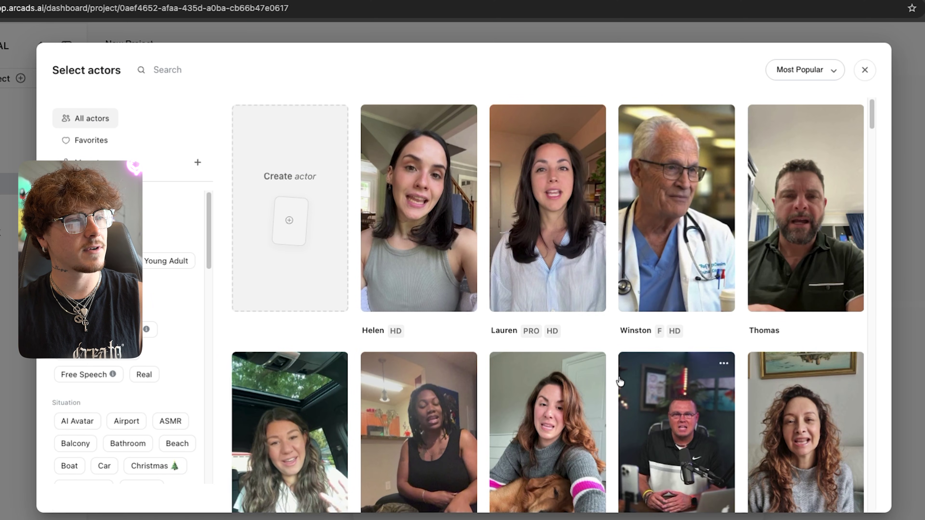
{"action": "scroll", "coordinate": [444, 290], "scroll_direction": "down", "scroll_amount": 3}
{"action": "scroll", "coordinate": [443, 290], "scroll_direction": "up", "scroll_amount": 3}
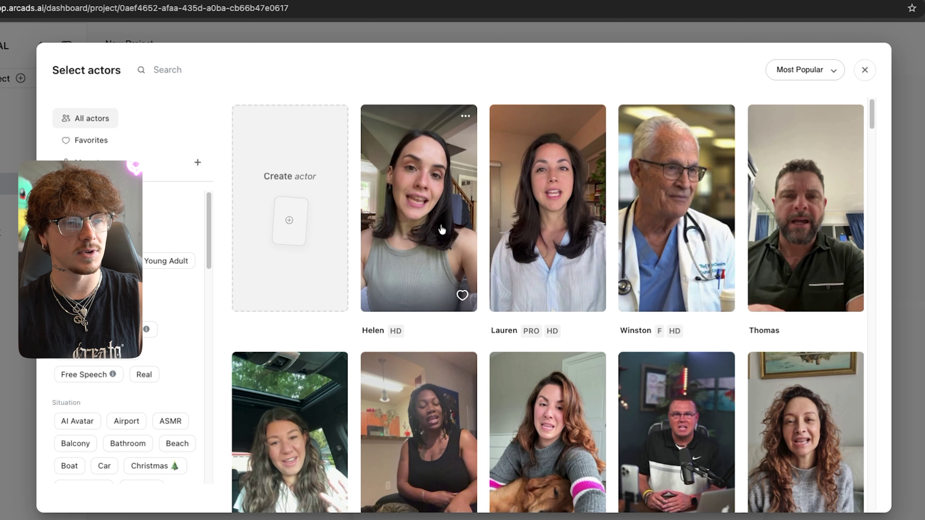
{"action": "scroll", "coordinate": [528, 356], "scroll_direction": "down", "scroll_amount": 2}
{"action": "scroll", "coordinate": [528, 356], "scroll_direction": "down", "scroll_amount": 5}
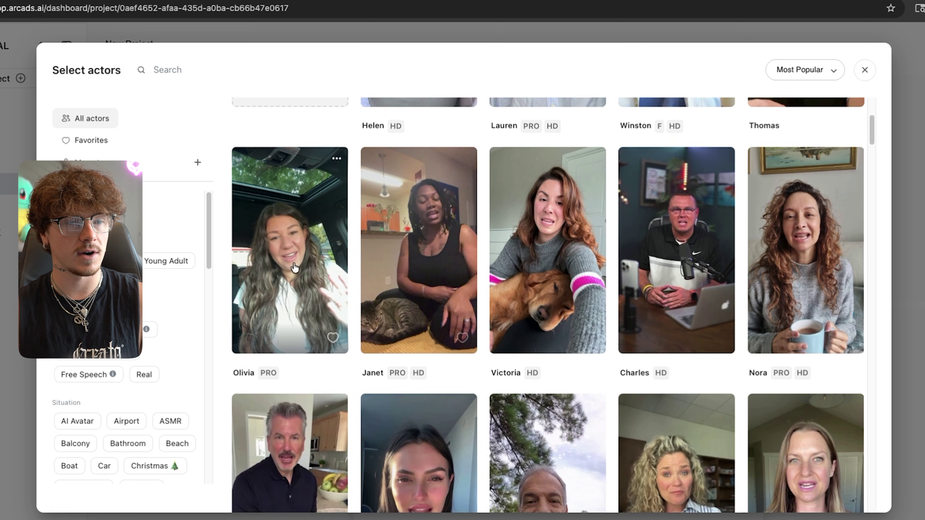
{"action": "scroll", "coordinate": [423, 287], "scroll_direction": "down", "scroll_amount": 6}
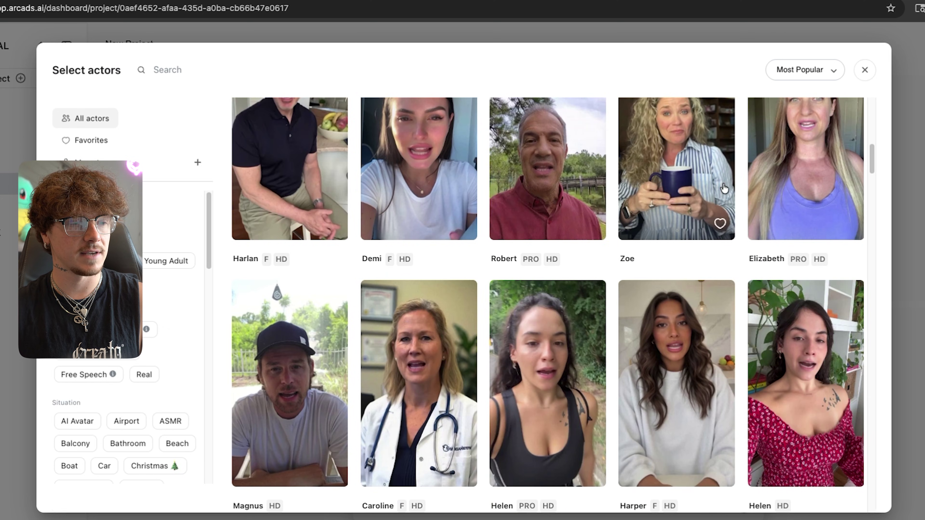
{"action": "left_click", "coordinate": [685, 174]}
{"action": "scroll", "coordinate": [689, 238], "scroll_direction": "up", "scroll_amount": 2}
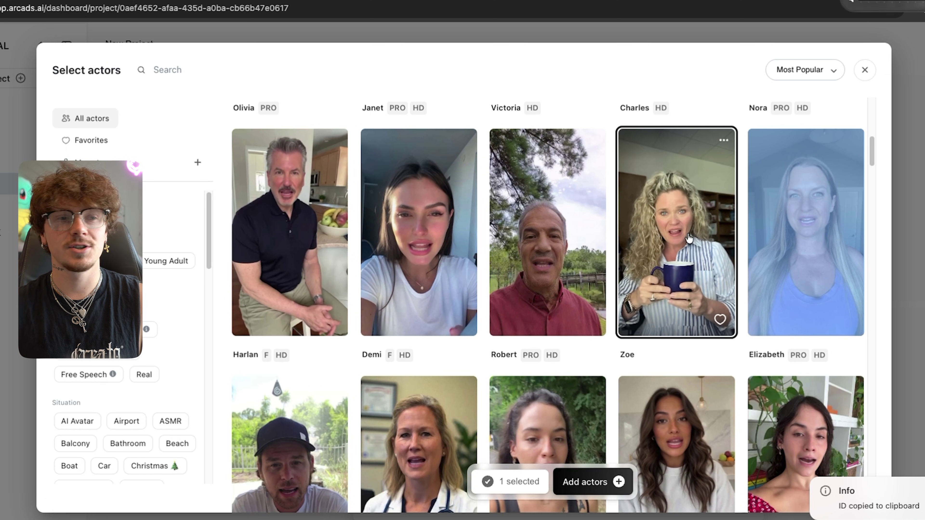
{"action": "left_click", "coordinate": [686, 235]}
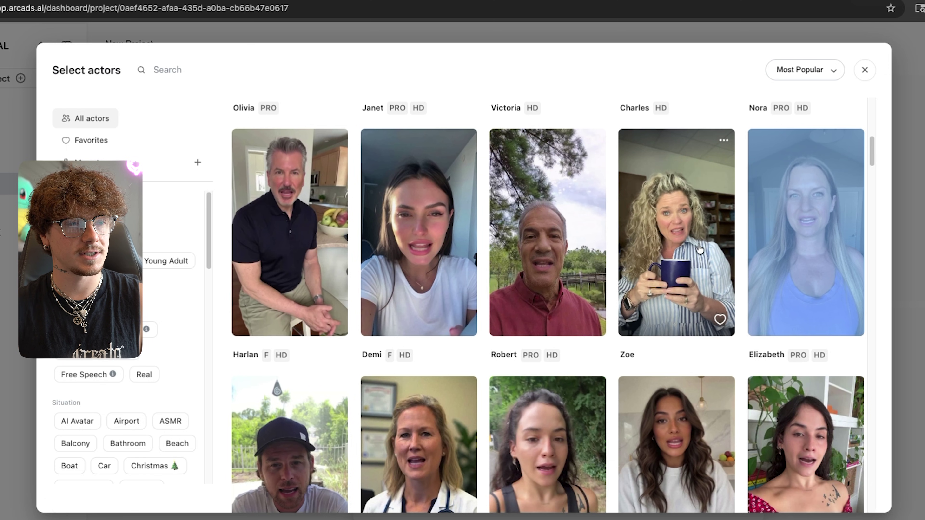
- Try selecting the first four listed actors together, keeping only the bearded man in the dark shirt selected
{"action": "scroll", "coordinate": [655, 248], "scroll_direction": "up", "scroll_amount": 6}
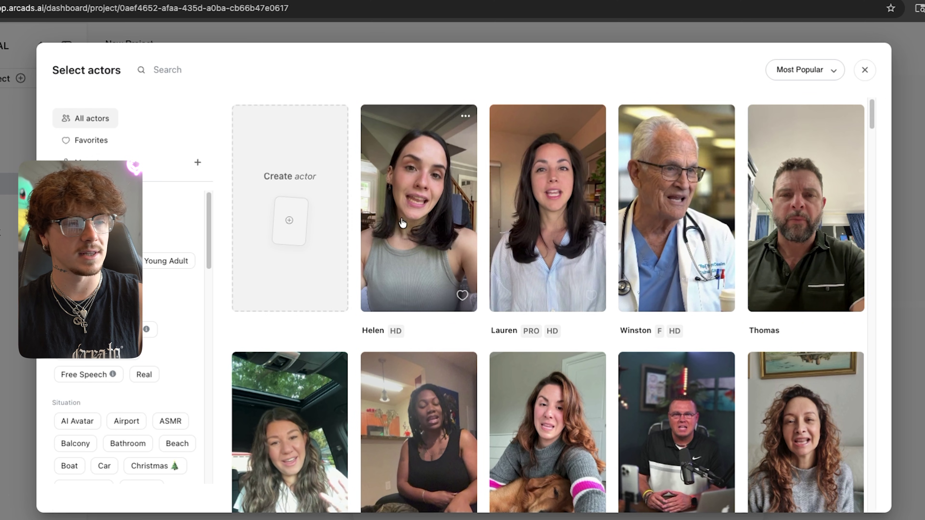
{"action": "left_click", "coordinate": [413, 220]}
{"action": "left_click", "coordinate": [543, 237]}
{"action": "left_click", "coordinate": [666, 255]}
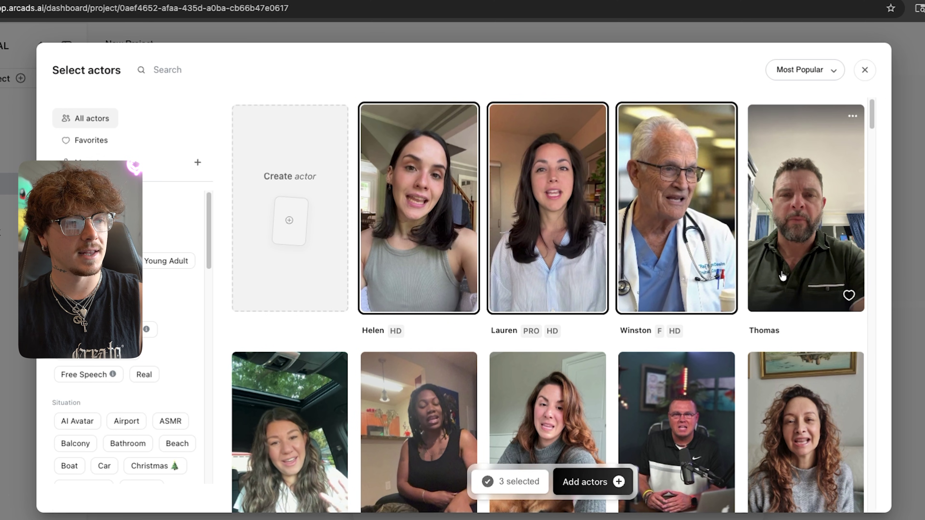
{"action": "left_click", "coordinate": [780, 276]}
{"action": "left_click", "coordinate": [667, 255]}
{"action": "left_click", "coordinate": [543, 240]}
{"action": "left_click", "coordinate": [412, 244]}
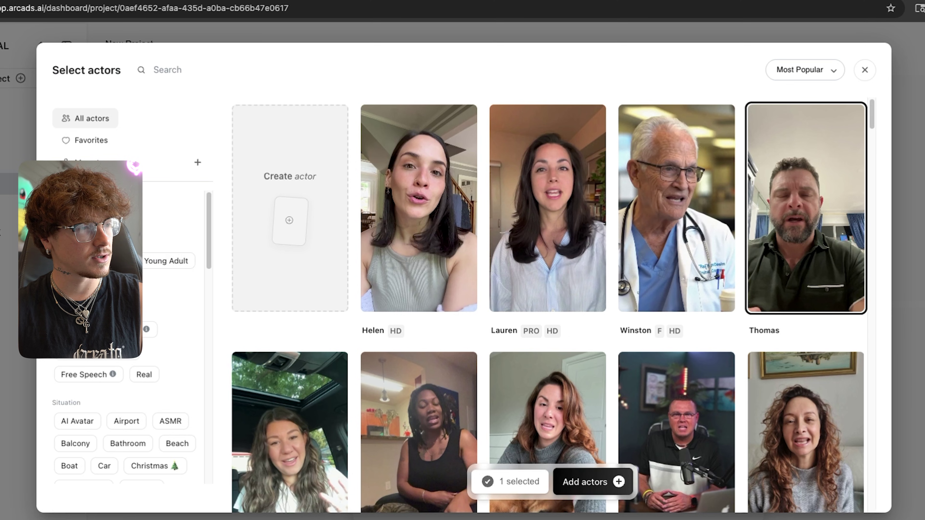
- Look through the actor filter categories and filter the library by the Christmas situation
{"action": "scroll", "coordinate": [127, 401], "scroll_direction": "down", "scroll_amount": 3}
{"action": "scroll", "coordinate": [127, 400], "scroll_direction": "up", "scroll_amount": 3}
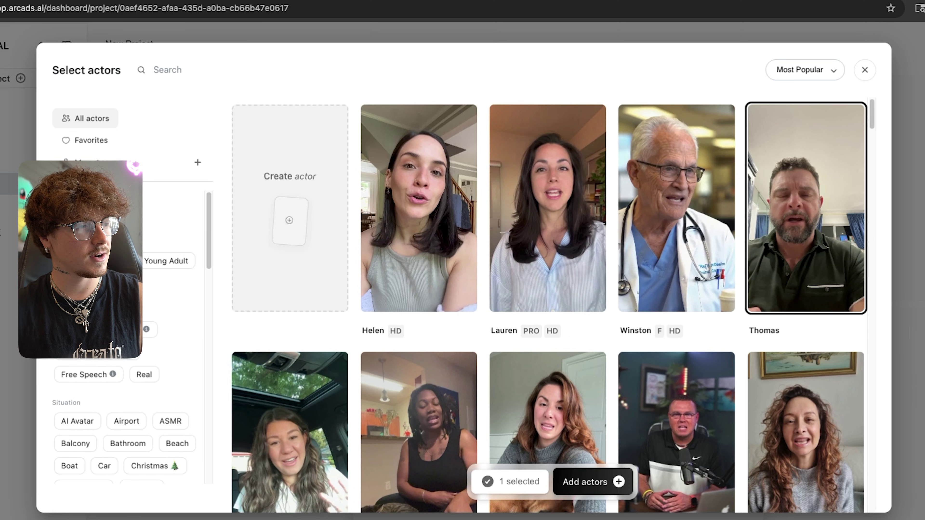
{"action": "scroll", "coordinate": [128, 328], "scroll_direction": "down", "scroll_amount": 5}
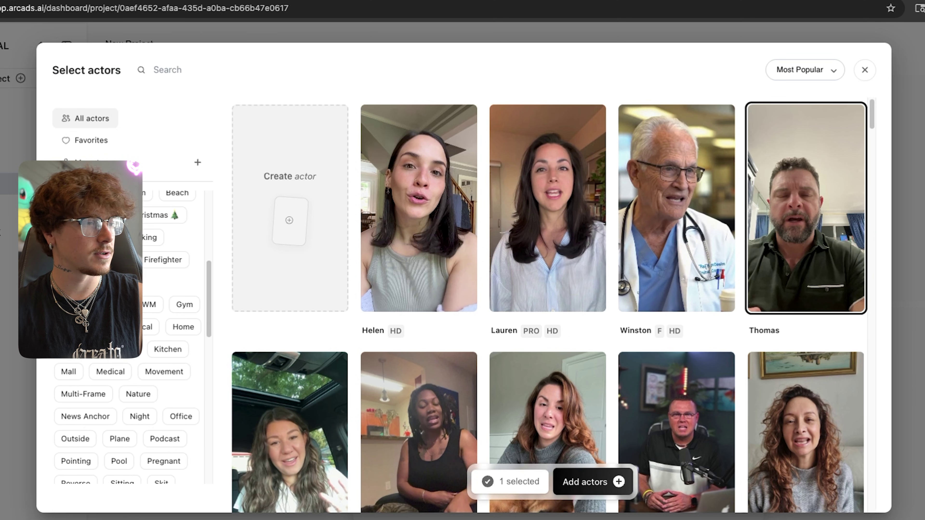
{"action": "scroll", "coordinate": [164, 316], "scroll_direction": "down", "scroll_amount": 3}
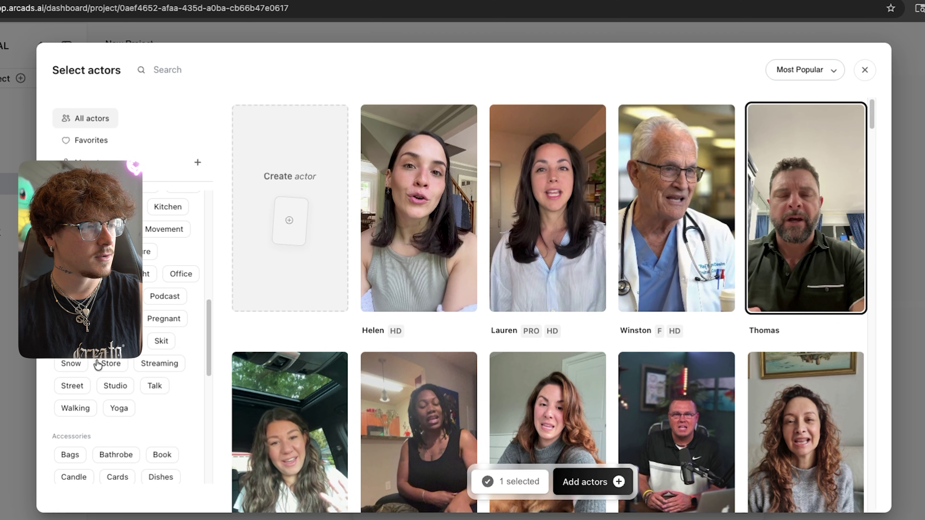
{"action": "scroll", "coordinate": [110, 360], "scroll_direction": "up", "scroll_amount": 4}
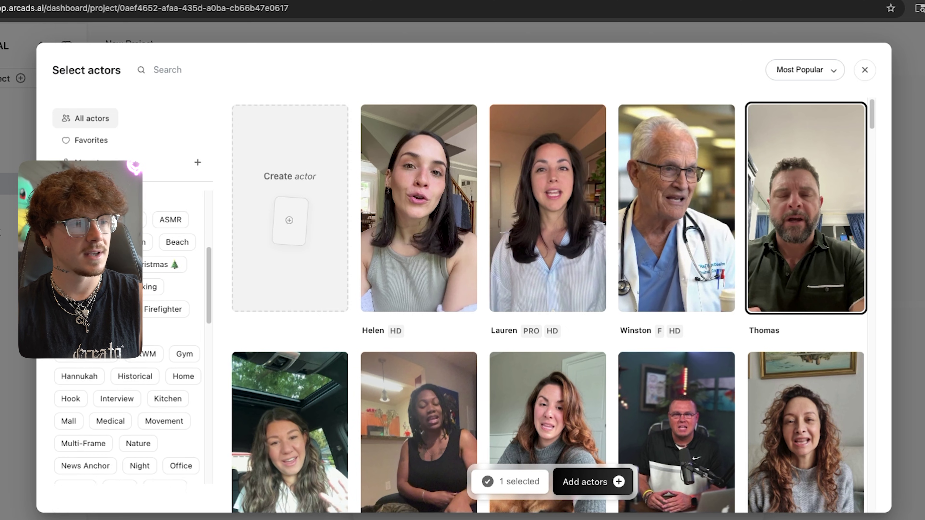
{"action": "scroll", "coordinate": [175, 291], "scroll_direction": "up", "scroll_amount": 1}
{"action": "left_click", "coordinate": [177, 286]}
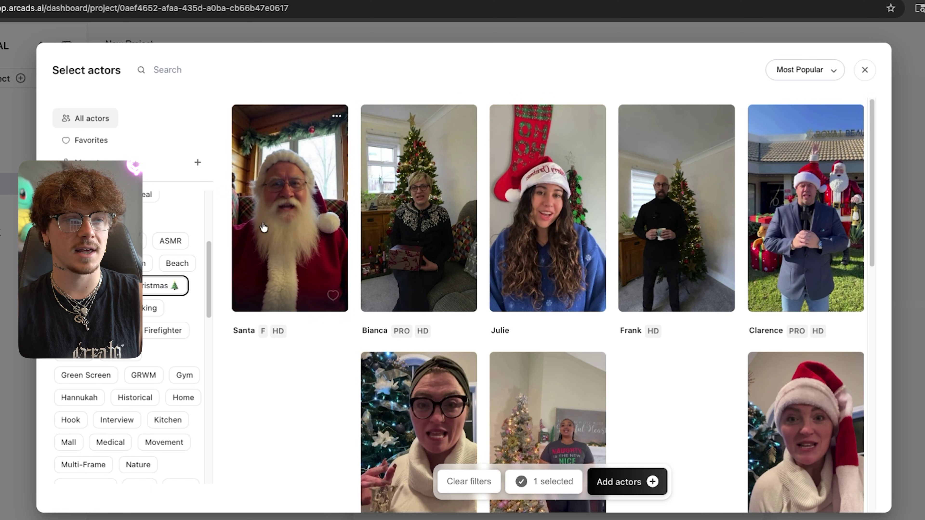
- Examine the range of Christmas-themed actors, their outfits and settings
{"action": "scroll", "coordinate": [601, 349], "scroll_direction": "down", "scroll_amount": 3}
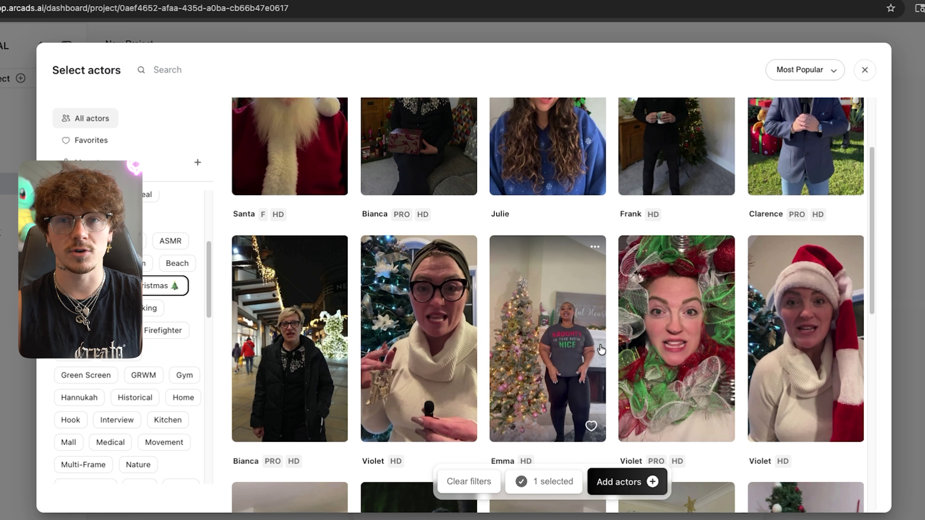
{"action": "scroll", "coordinate": [601, 350], "scroll_direction": "down", "scroll_amount": 3}
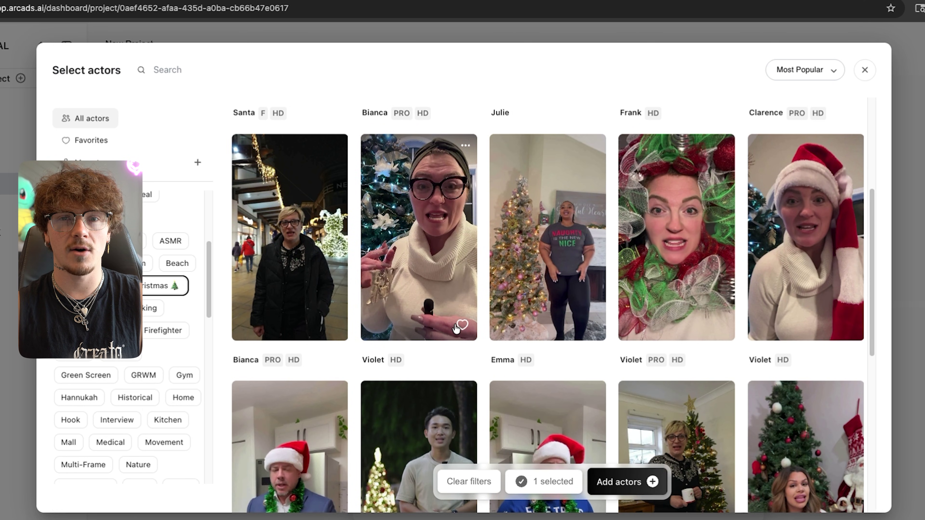
{"action": "scroll", "coordinate": [456, 328], "scroll_direction": "up", "scroll_amount": 6}
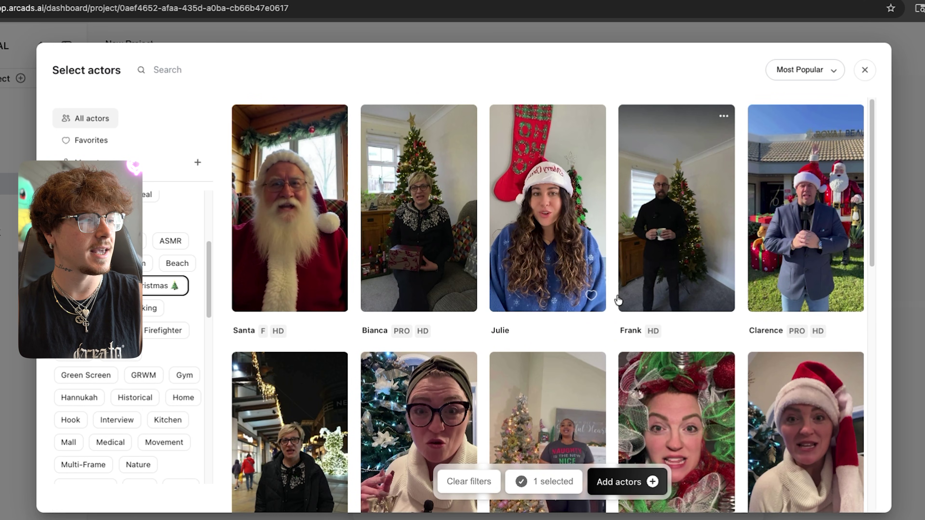
{"action": "scroll", "coordinate": [617, 296], "scroll_direction": "down", "scroll_amount": 5}
{"action": "scroll", "coordinate": [616, 296], "scroll_direction": "down", "scroll_amount": 5}
{"action": "scroll", "coordinate": [167, 327], "scroll_direction": "down", "scroll_amount": 4}
{"action": "scroll", "coordinate": [166, 328], "scroll_direction": "down", "scroll_amount": 3}
- Replace the Christmas filter with Firefighter and other situations up to the gamer actors, and try out the one in the striped white shirt
{"action": "scroll", "coordinate": [171, 310], "scroll_direction": "up", "scroll_amount": 7}
{"action": "left_click", "coordinate": [166, 266]}
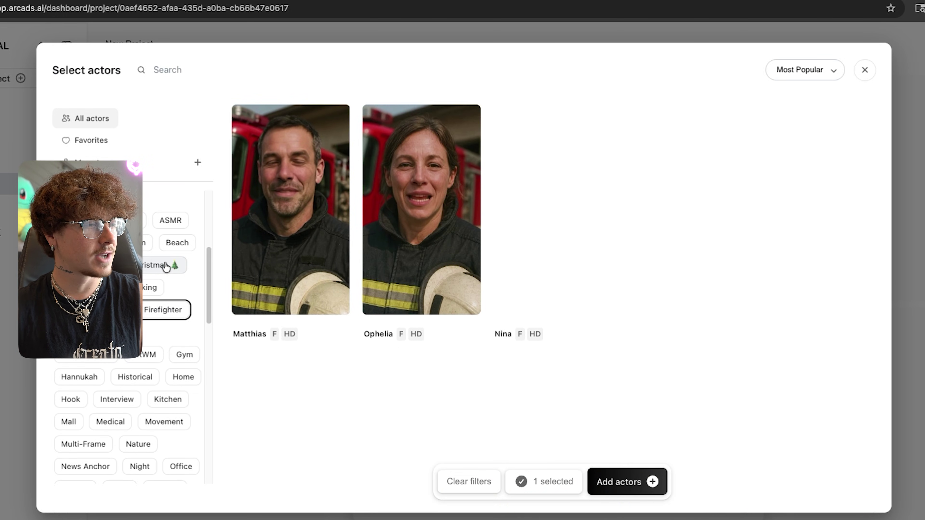
{"action": "left_click", "coordinate": [163, 310]}
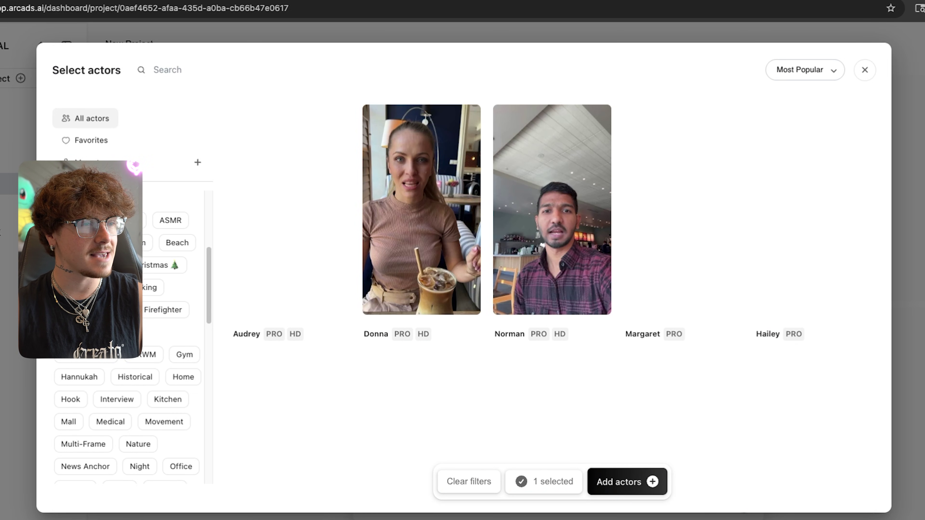
{"action": "left_click", "coordinate": [84, 331]}
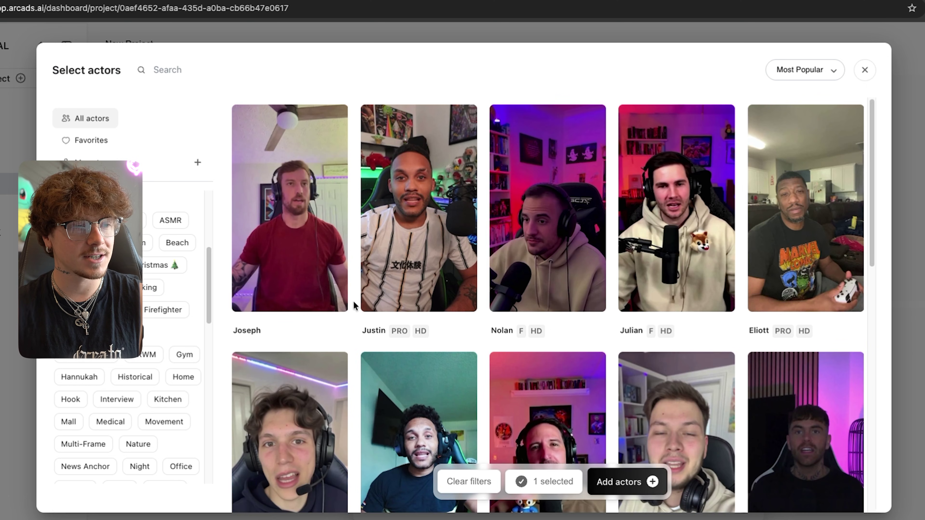
{"action": "left_click", "coordinate": [419, 236]}
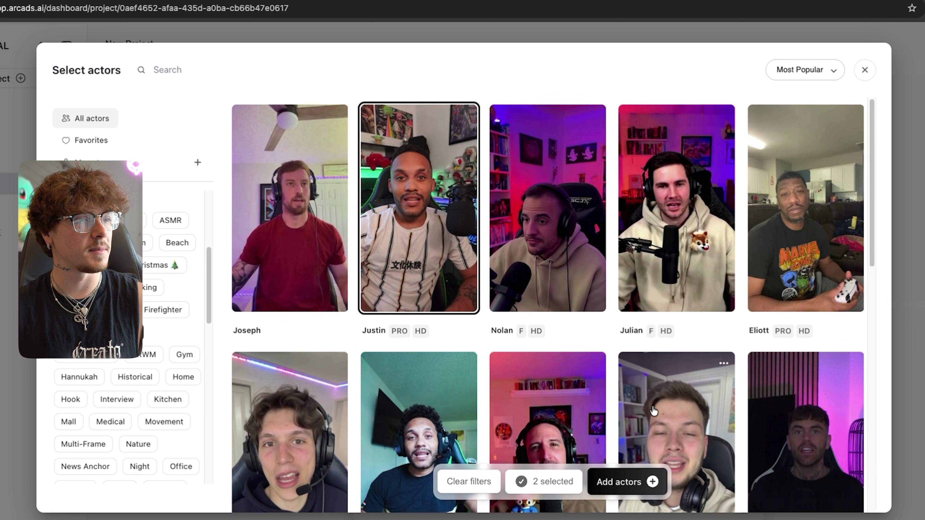
{"action": "left_click", "coordinate": [456, 220]}
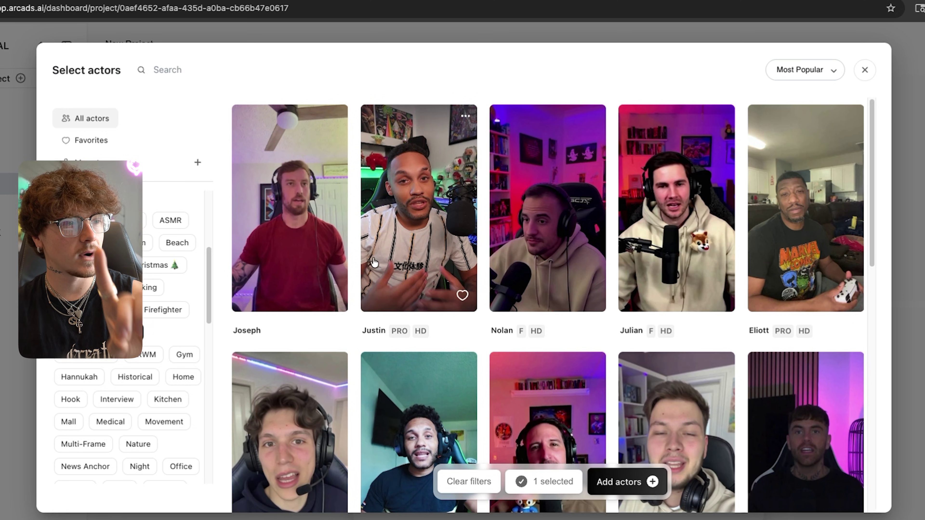
- Among the custom actors, launch lip sync training for the blonde woman holding the red tumbler
{"action": "scroll", "coordinate": [204, 218], "scroll_direction": "up", "scroll_amount": 5}
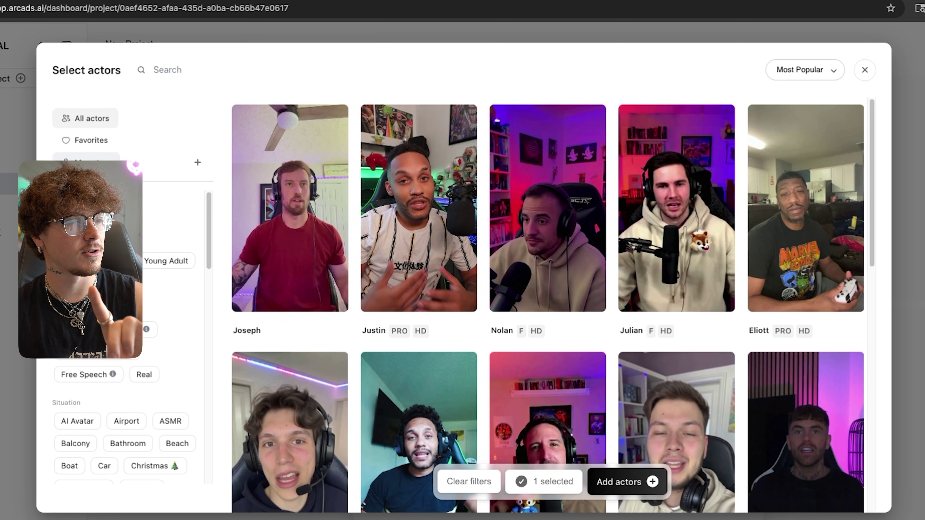
{"action": "left_click", "coordinate": [86, 162]}
{"action": "left_click_drag", "start_coordinate": [91, 117], "coordinate": [446, 107]}
{"action": "left_click", "coordinate": [583, 229]}
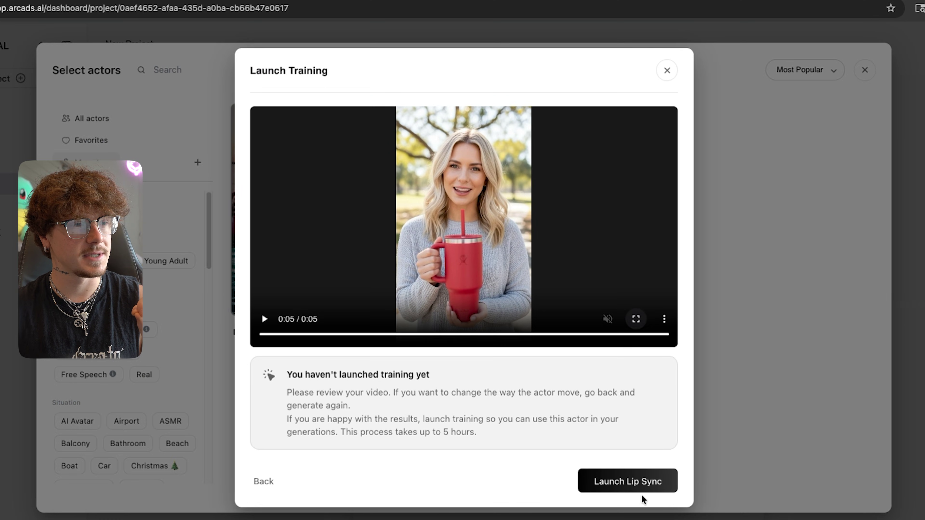
{"action": "left_click", "coordinate": [643, 483]}
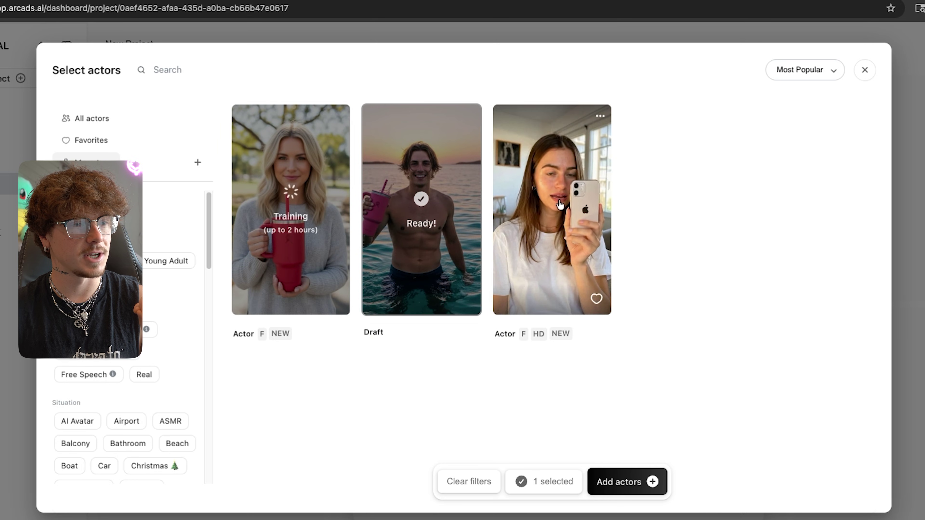
- Add the custom actor in the white T-shirt holding a phone to the selection
{"action": "left_click", "coordinate": [573, 250]}
{"action": "left_click", "coordinate": [571, 249]}
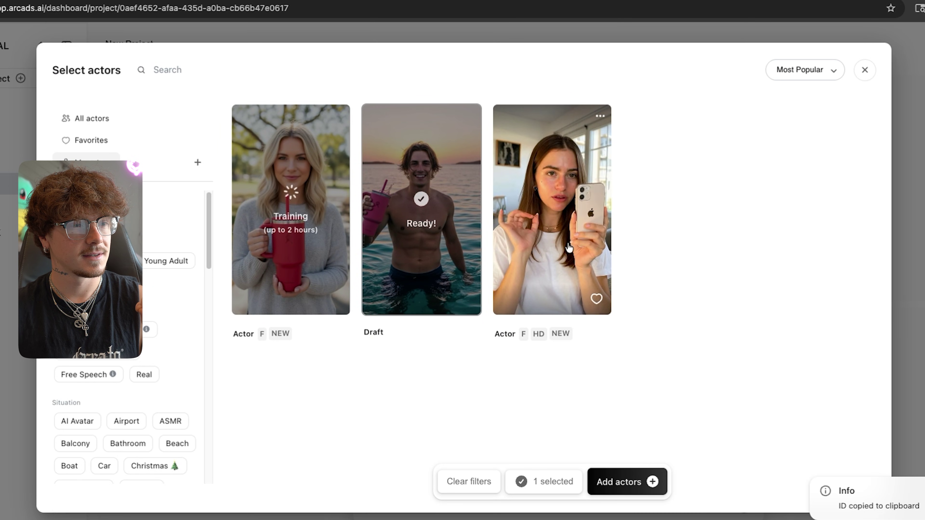
{"action": "left_click", "coordinate": [567, 245]}
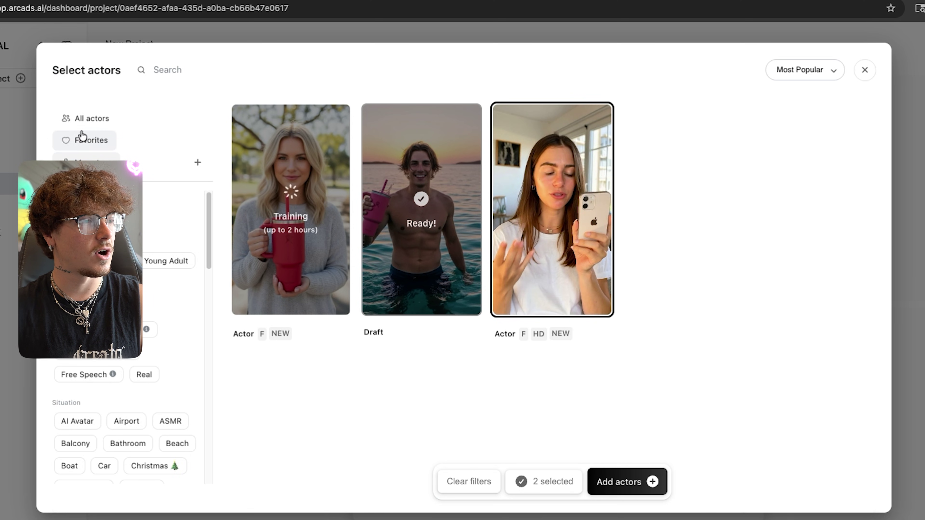
- Return to the full actor library with all filters cleared and start creating a new actor
{"action": "left_click", "coordinate": [85, 122]}
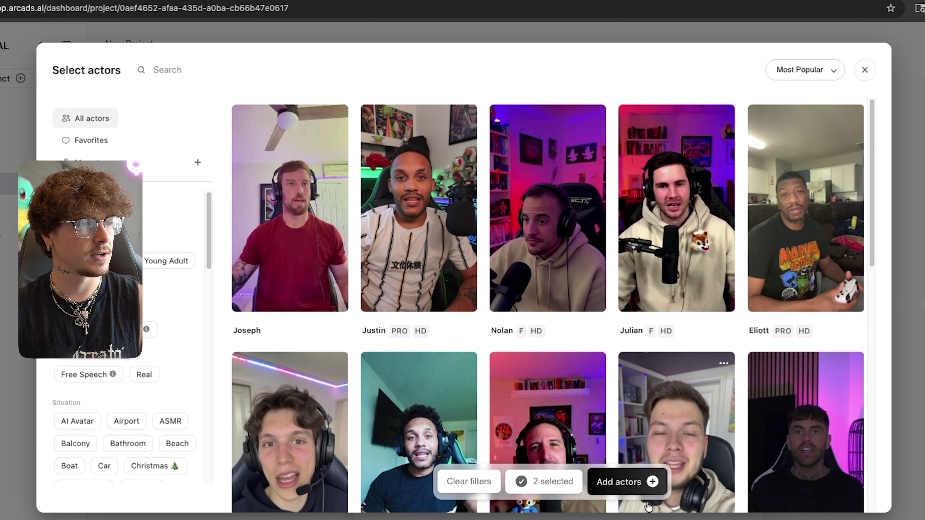
{"action": "left_click", "coordinate": [458, 491]}
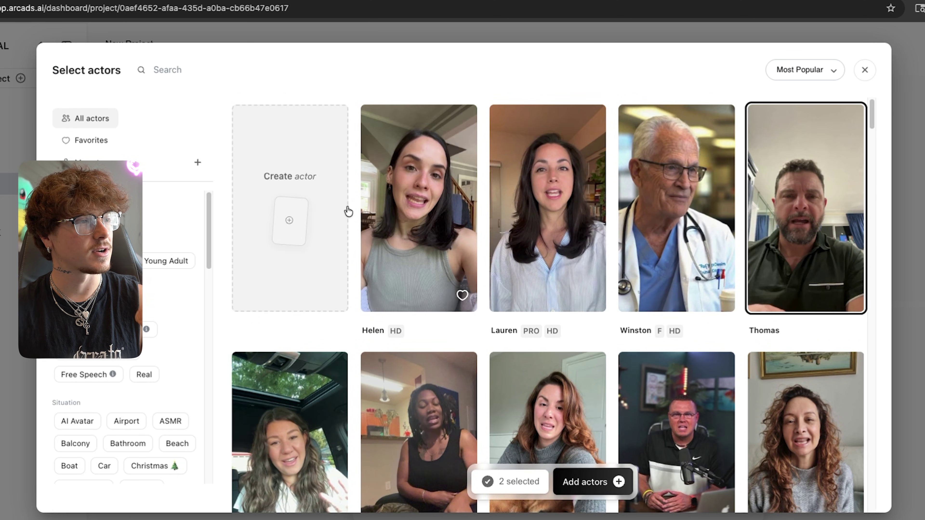
{"action": "left_click", "coordinate": [286, 186]}
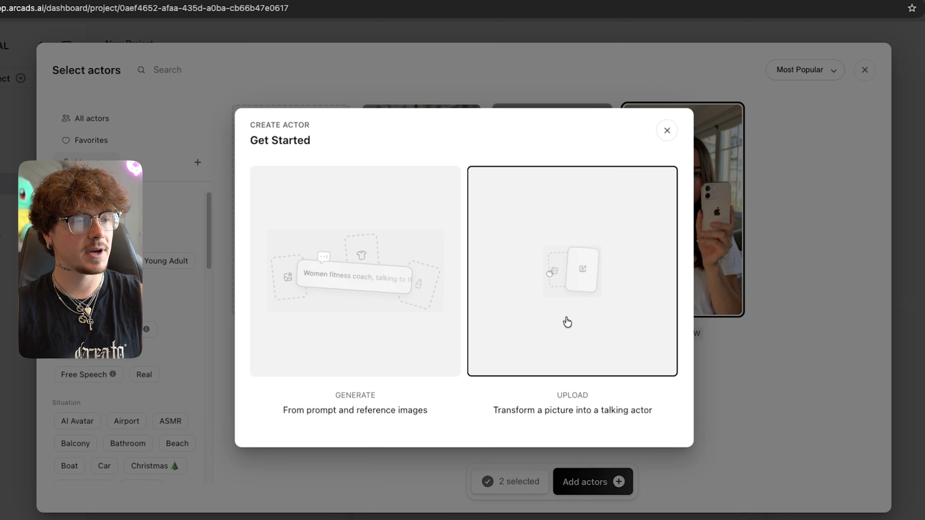
- Start generating an actor from a prompt, beginning the description with "I want you to make me an actor who is a male in their mid 20"
{"action": "left_click", "coordinate": [345, 336]}
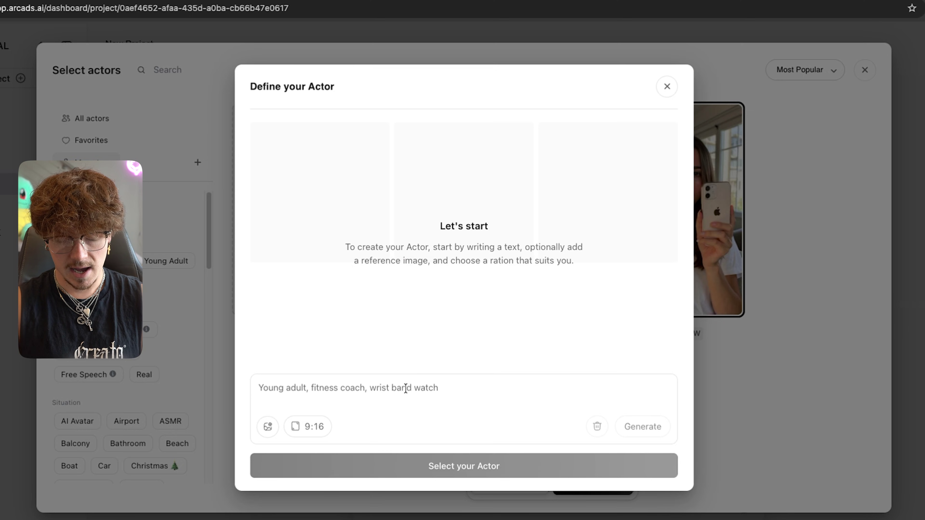
{"action": "left_click", "coordinate": [379, 392]}
{"action": "type", "text": "I want y"}
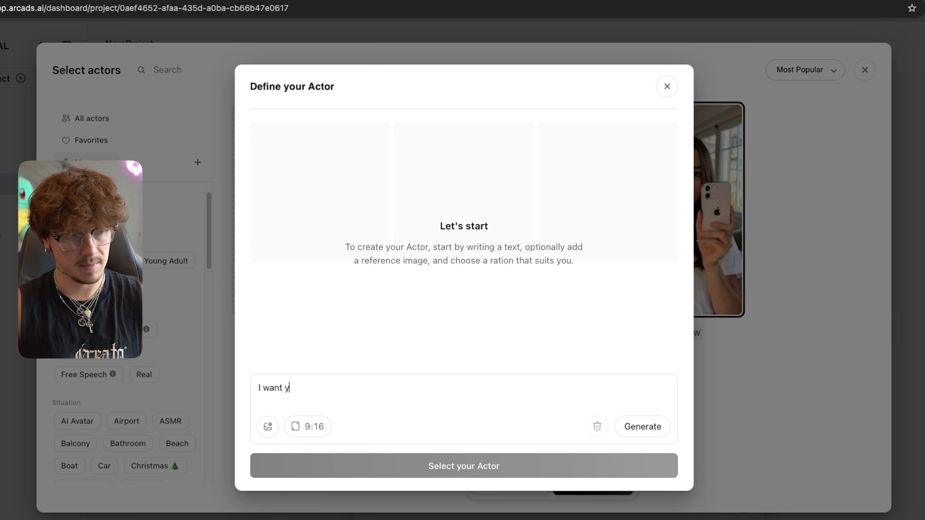
{"action": "type", "text": "ou to make me an actor who is a ma"}
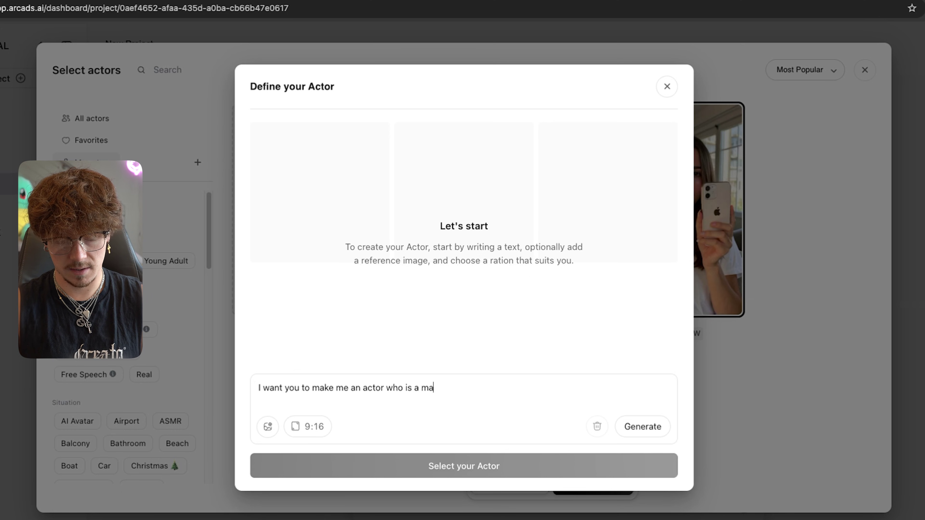
{"action": "type", "text": "in their"}
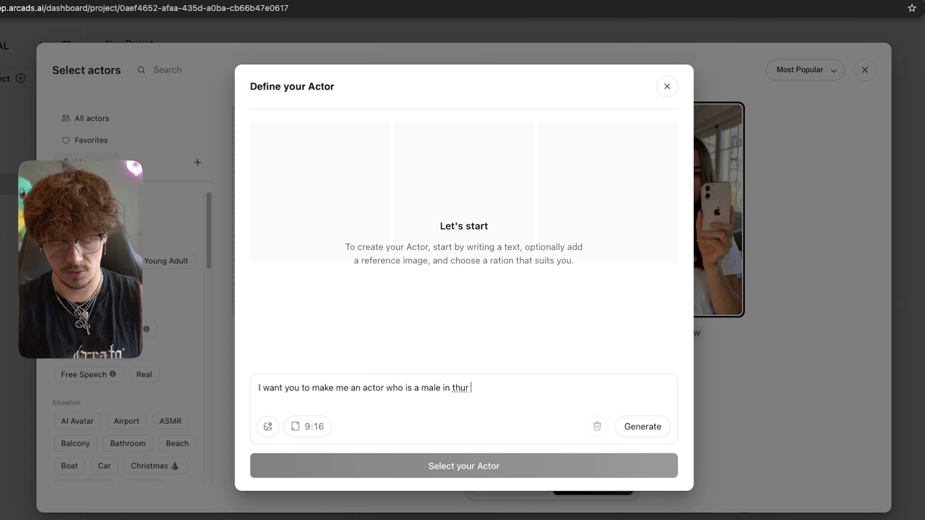
{"action": "type", "text": "mid 20"}
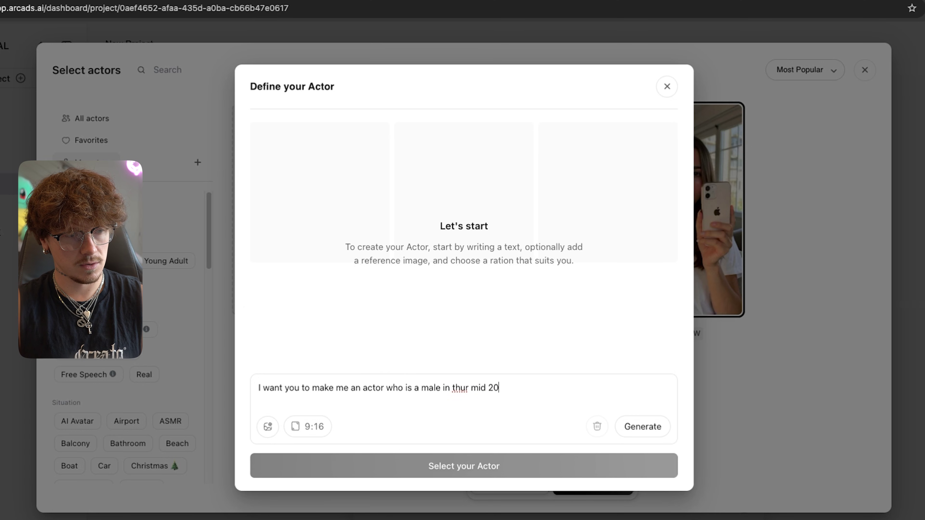
{"action": "key", "text": "BackSpace"}
{"action": "key", "text": "BackSpace"}
{"action": "key", "text": "BackSpace"}
{"action": "key", "text": "BackSpace"}
{"action": "key", "text": "BackSpace"}
{"action": "type", "text": "er"}
{"action": "key", "text": "BackSpace"}
{"action": "key", "text": "BackSpace"}
{"action": "key", "text": "BackSpace"}
{"action": "key", "text": "BackSpace"}
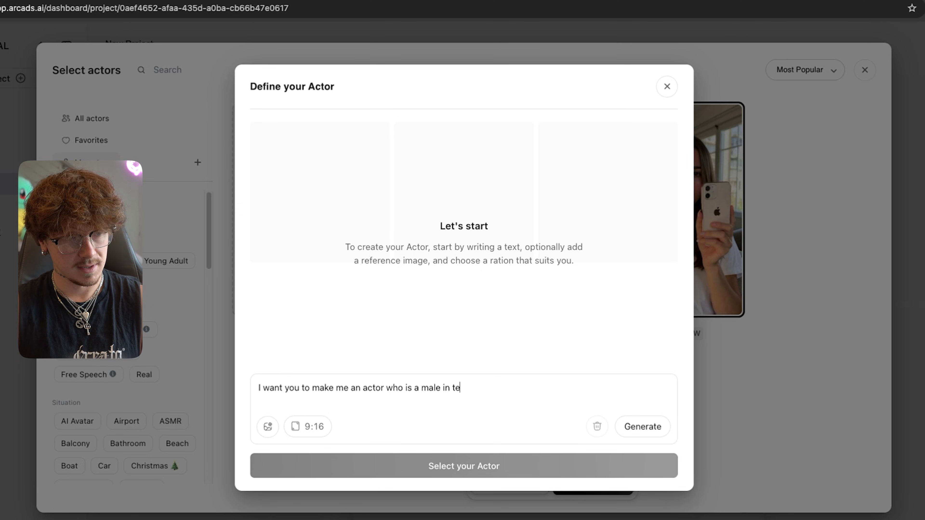
{"action": "key", "text": "BackSpace"}
{"action": "key", "text": "BackSpace"}
{"action": "key", "text": "BackSpace"}
{"action": "key", "text": "BackSpace"}
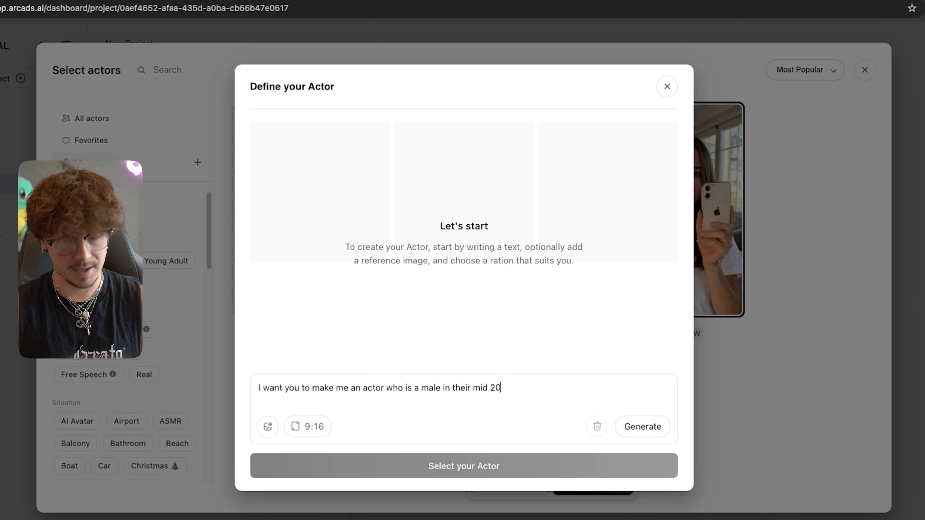
- Continue the actor description with "s and has a good style but look chill and relaxed"
{"action": "type", "text": "s and"}
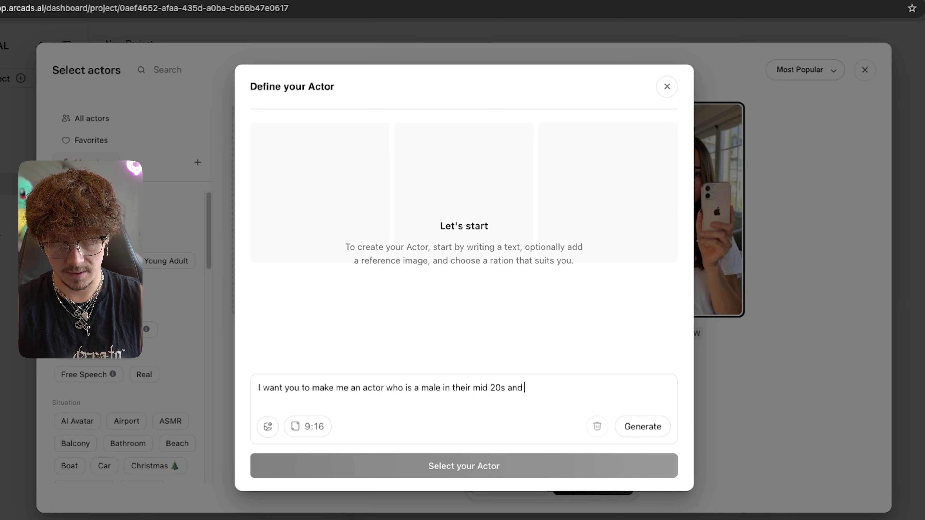
{"action": "type", "text": " has a good style but loo"}
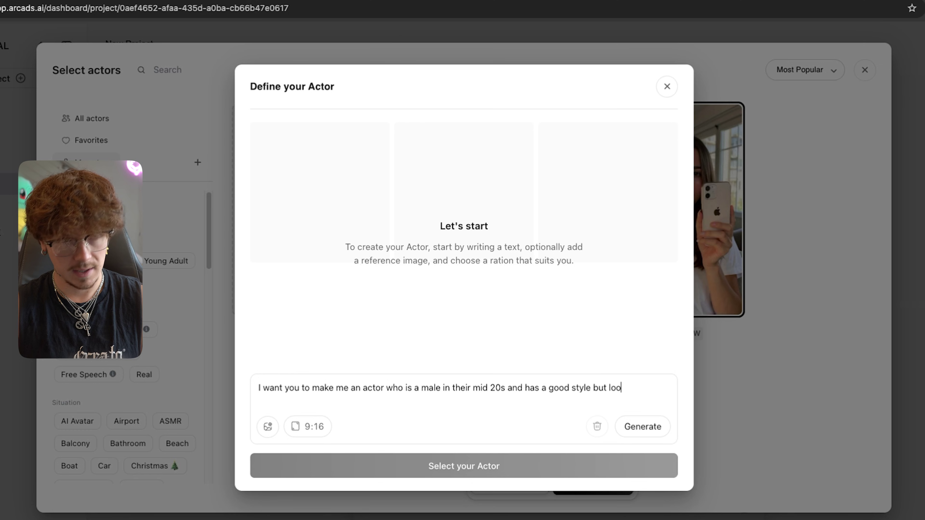
{"action": "type", "text": "nd"}
{"action": "key", "text": "BackSpace"}
{"action": "key", "text": "BackSpace"}
{"action": "key", "text": "BackSpace"}
{"action": "type", "text": "and relax"}
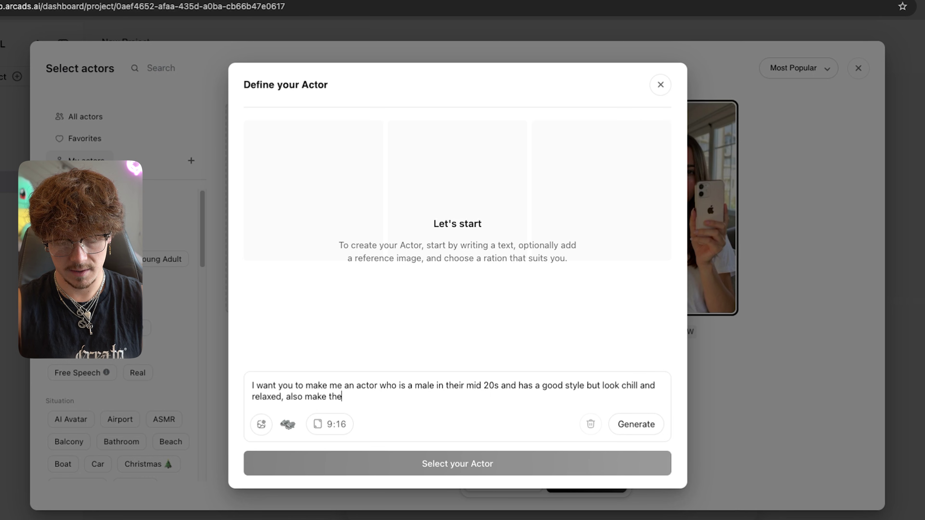
- Finish the prompt with "also make them wearing my shark slides product ive attached an image" and generate the actor options
{"action": "type", "text": "ing my"}
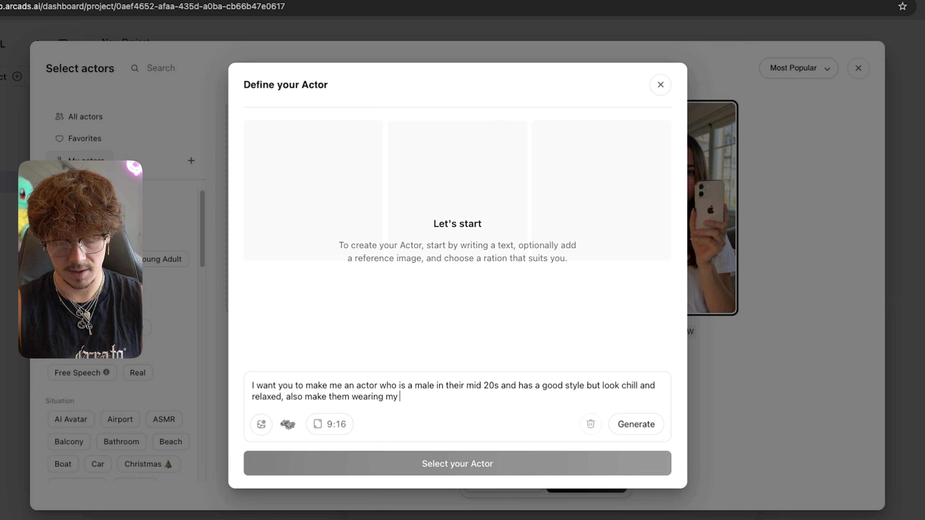
{"action": "type", "text": " shark slid"}
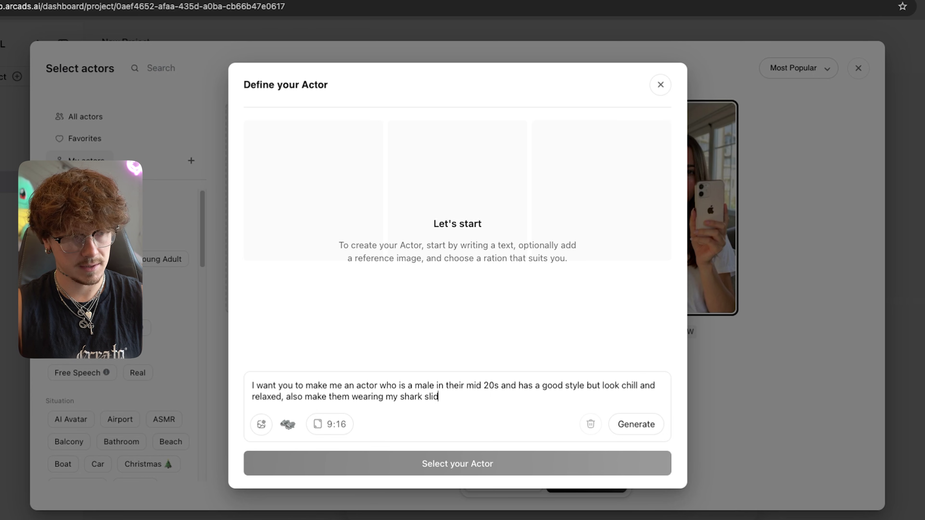
{"action": "type", "text": "es product ive attached an image"}
{"action": "left_click", "coordinate": [636, 424]}
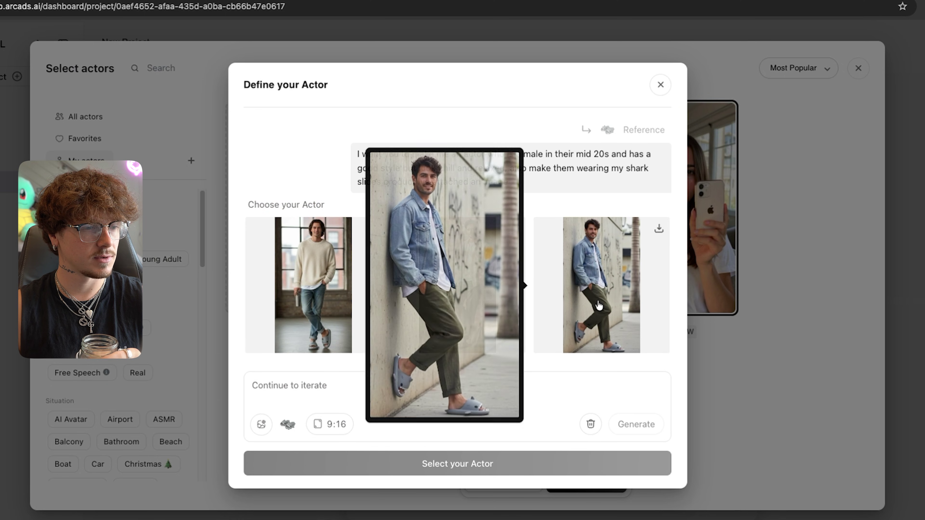
- Compare enlarged previews of the generated actors, trying the denim jacket man and the cream sweater man as the selection
{"action": "left_click", "coordinate": [598, 300]}
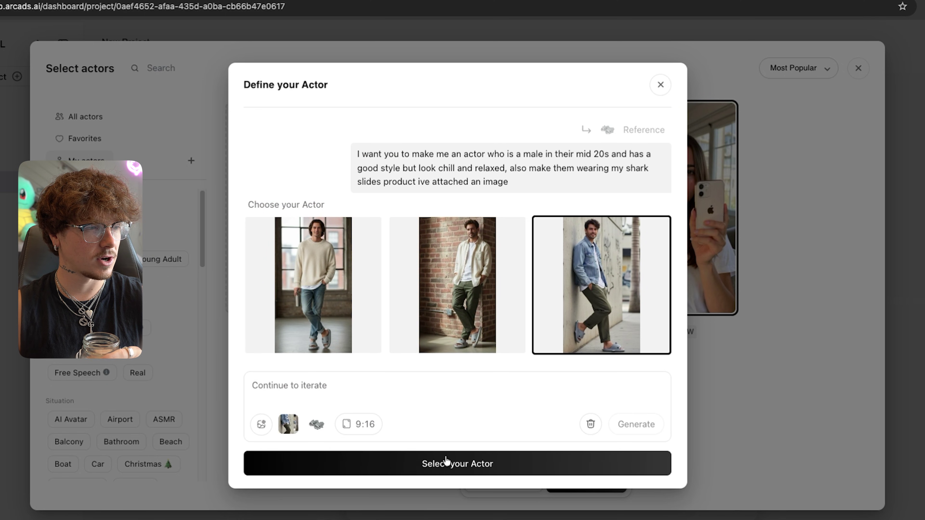
{"action": "left_click", "coordinate": [349, 324]}
{"action": "mouse_move", "coordinate": [298, 332]}
{"action": "mouse_move", "coordinate": [459, 323]}
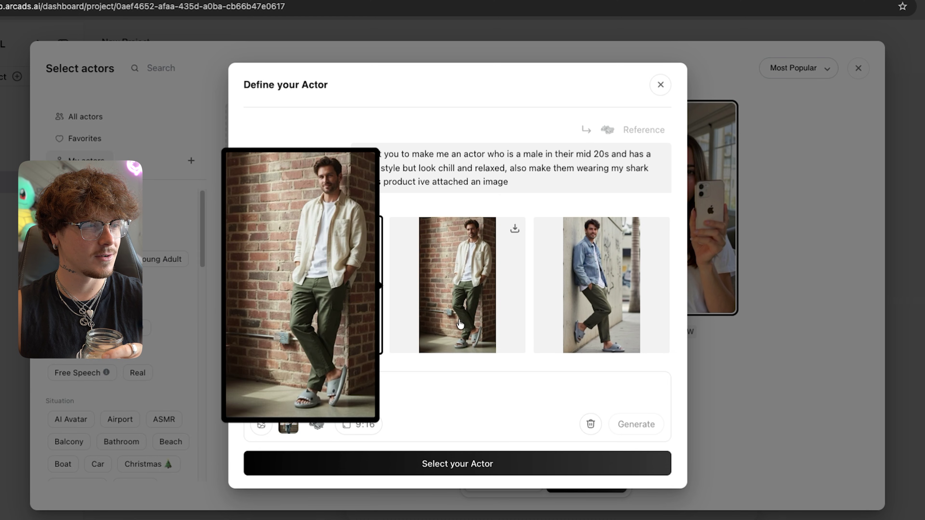
{"action": "mouse_move", "coordinate": [368, 316]}
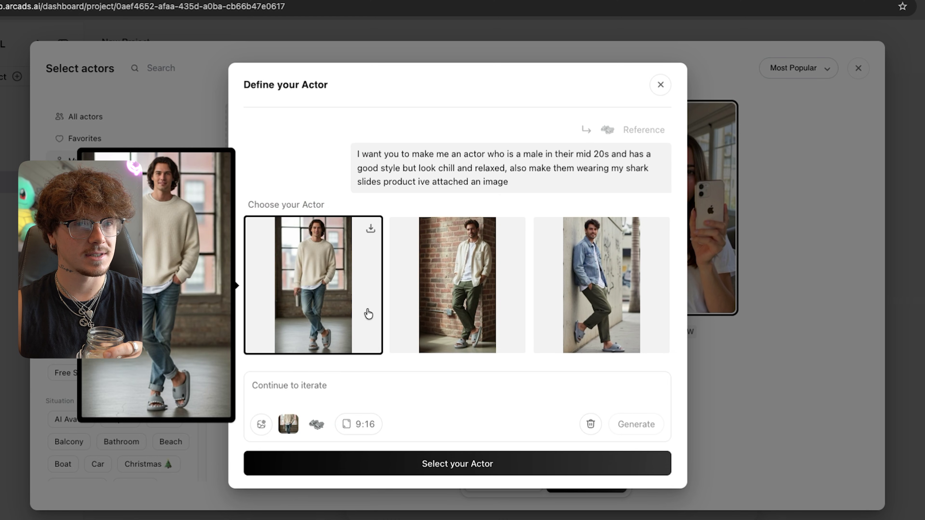
- Download the image of the man in the cream sweater and open it to inspect the shark slides up close
{"action": "left_click", "coordinate": [371, 230]}
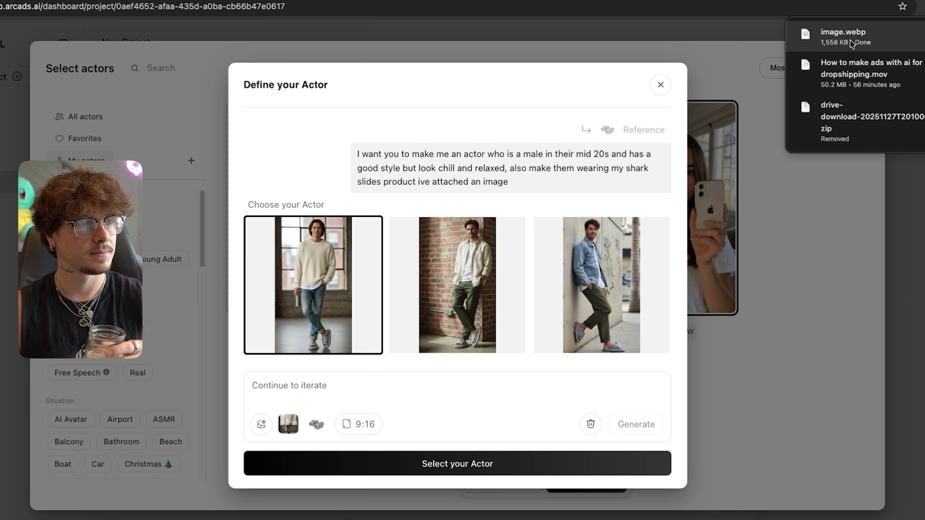
{"action": "left_click", "coordinate": [843, 36]}
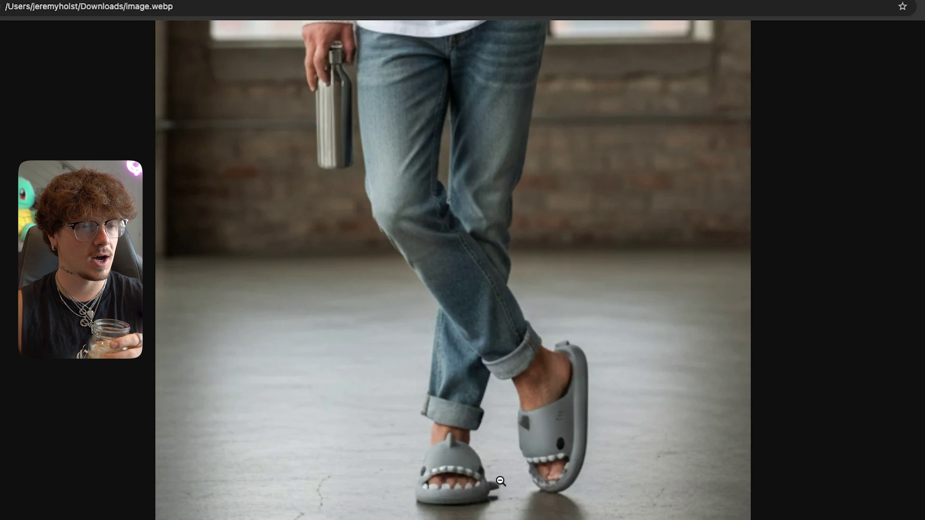
{"action": "left_click", "coordinate": [499, 480]}
{"action": "left_click", "coordinate": [504, 480]}
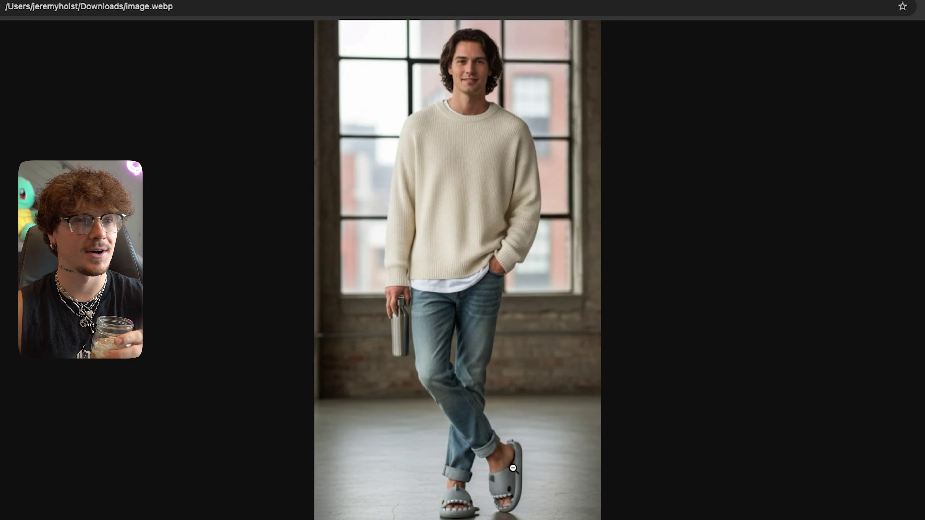
{"action": "left_click", "coordinate": [513, 468]}
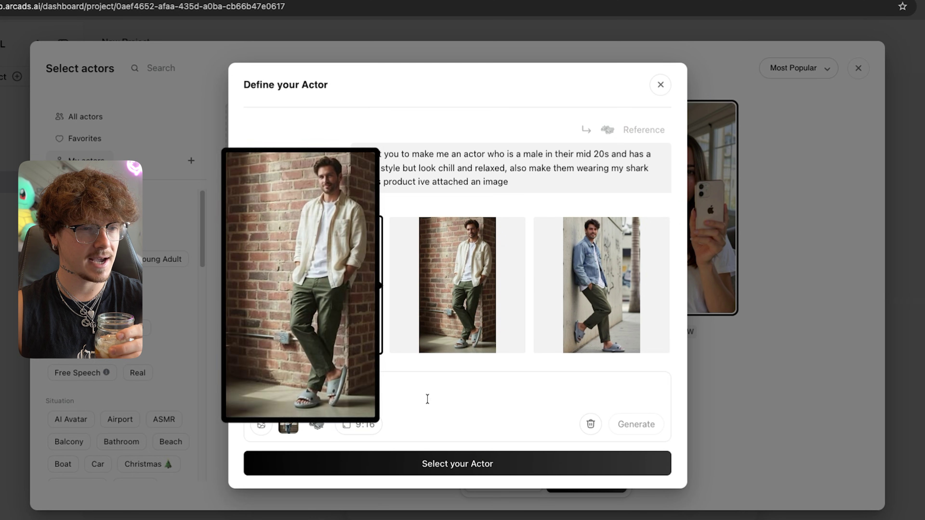
- Choose the man in the denim jacket as the actor and describe him talking about how comfy the slides are
{"action": "left_click", "coordinate": [598, 288]}
{"action": "left_click", "coordinate": [554, 469]}
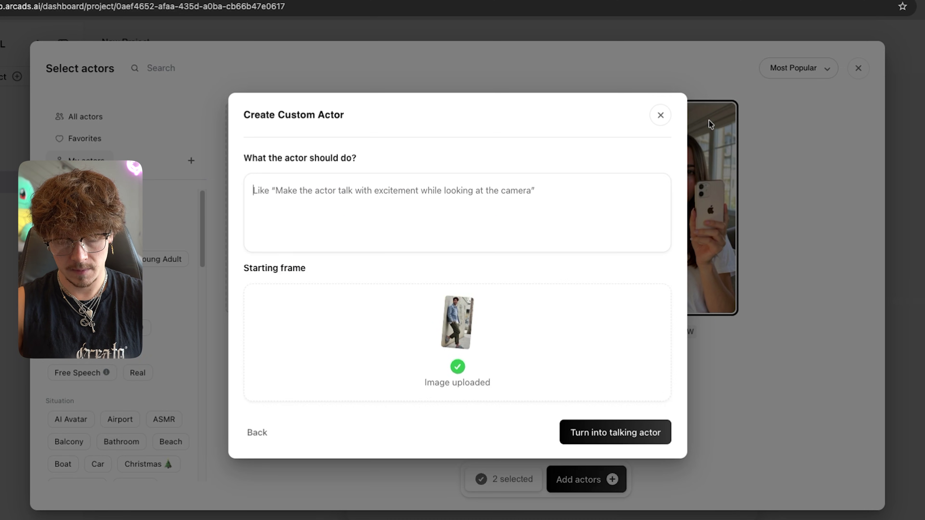
{"action": "type", "text": "the ac"}
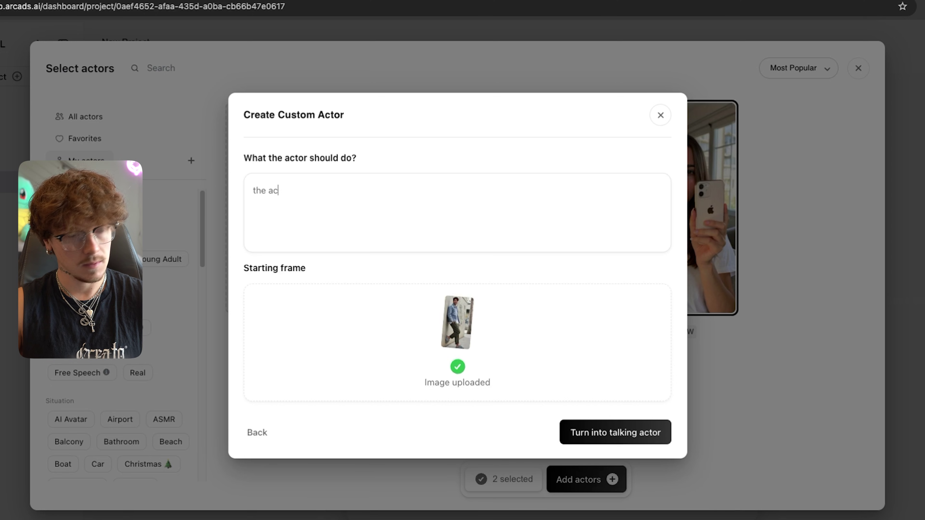
{"action": "type", "text": "tor shou"}
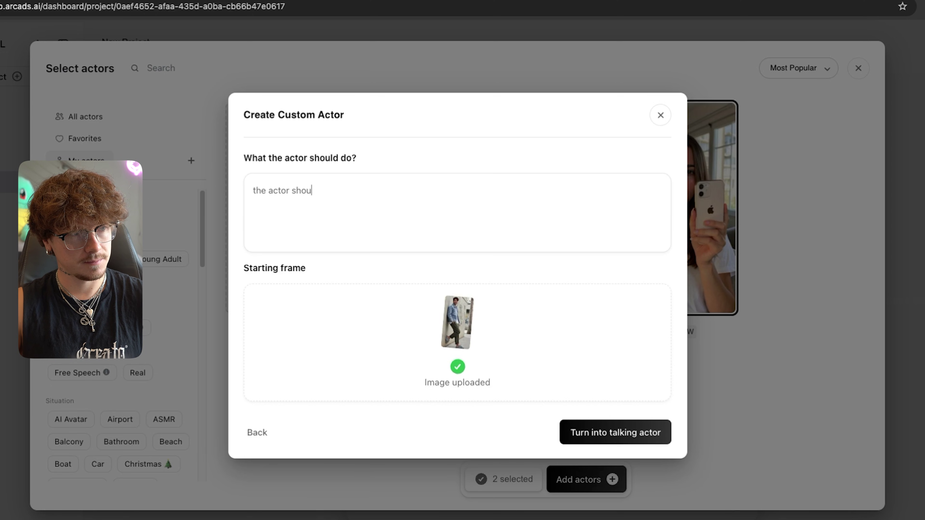
{"action": "type", "text": "ld be talking about how comfy the drab slides are"}
- Turn the custom actor into a talking actor, confirming the rights to use the image
{"action": "left_click", "coordinate": [623, 430]}
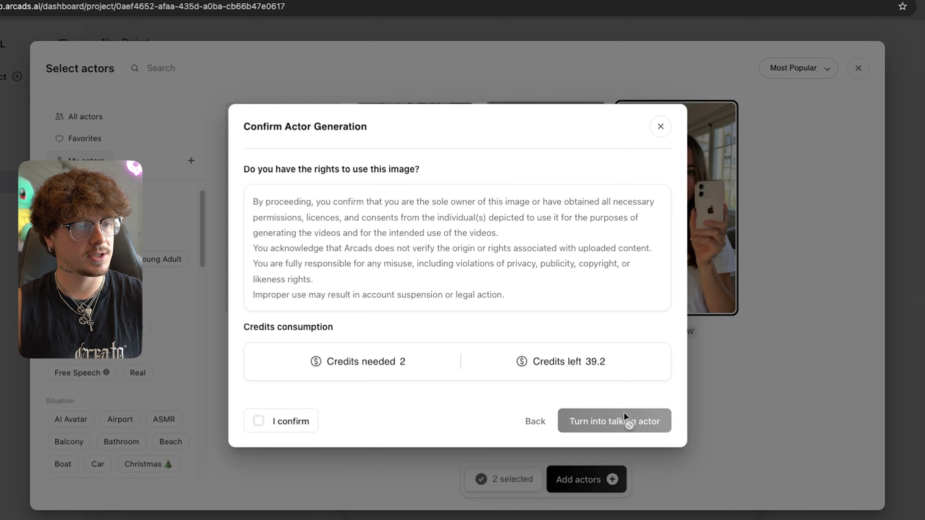
{"action": "left_click", "coordinate": [291, 427]}
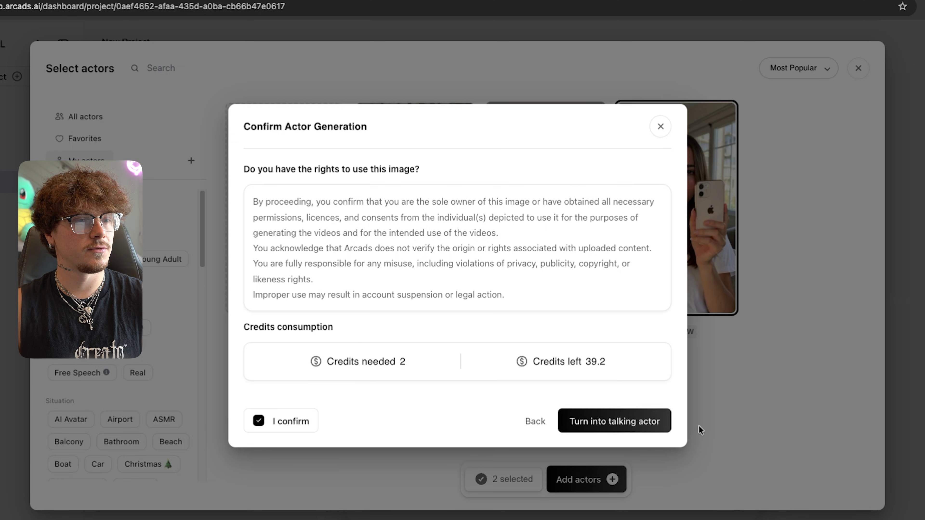
{"action": "left_click", "coordinate": [661, 426]}
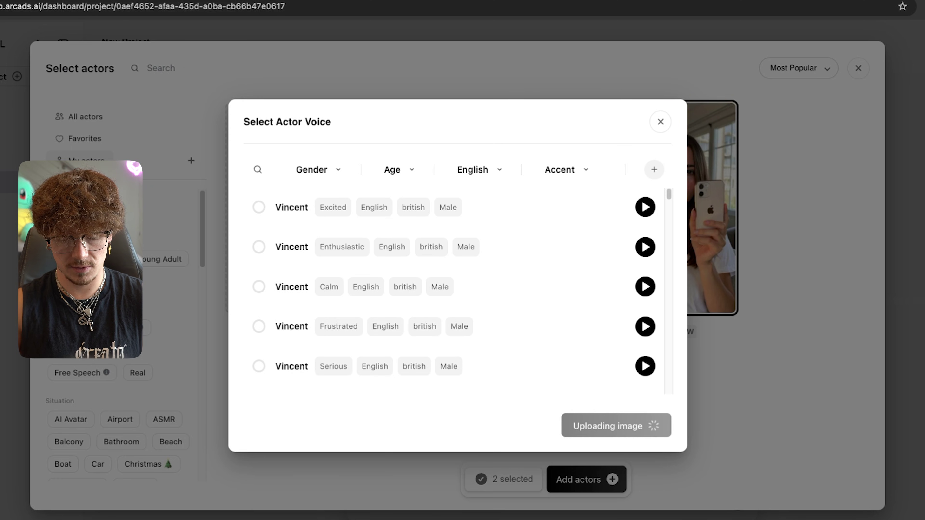
- Search Google for "meta ads library" in a new tab and open Facebook's Ad Library
{"action": "key", "text": "super+t"}
{"action": "type", "text": "meta ads "}
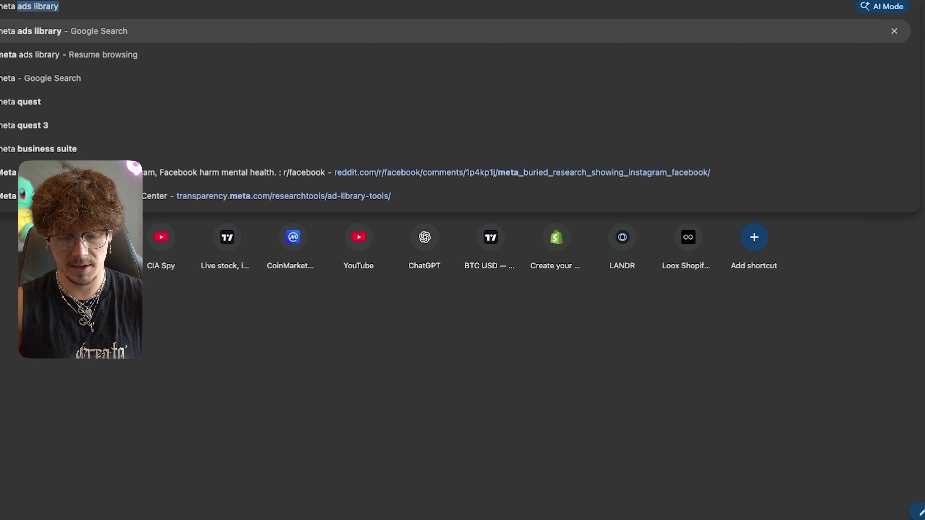
{"action": "type", "text": "library"}
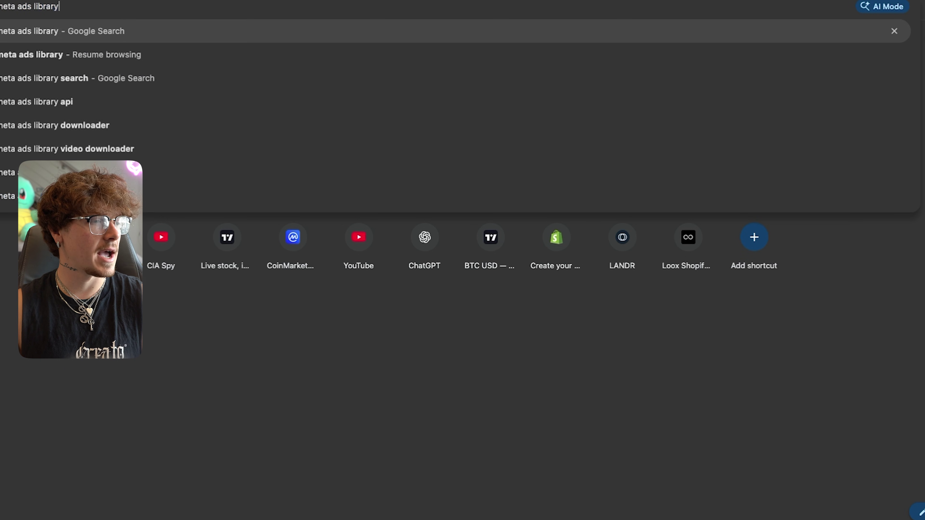
{"action": "key", "text": "Return"}
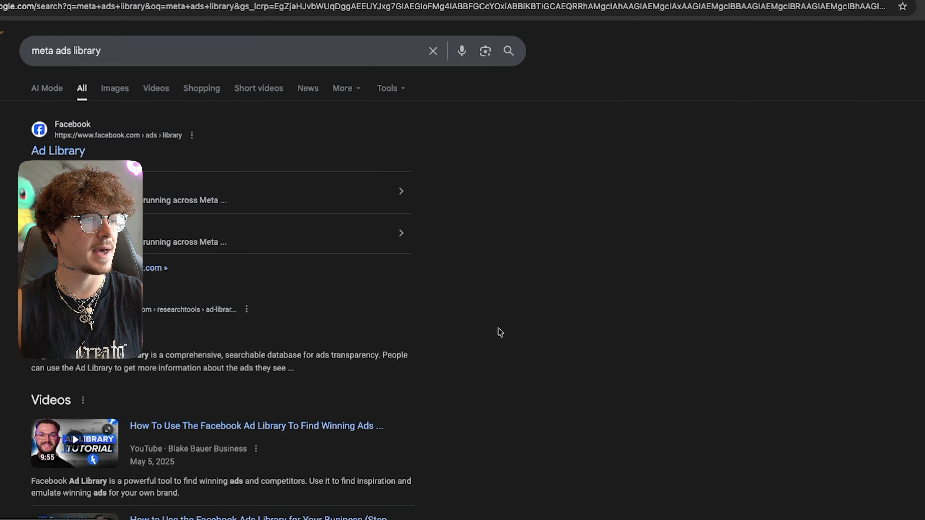
{"action": "left_click", "coordinate": [109, 341]}
{"action": "left_click", "coordinate": [153, 280]}
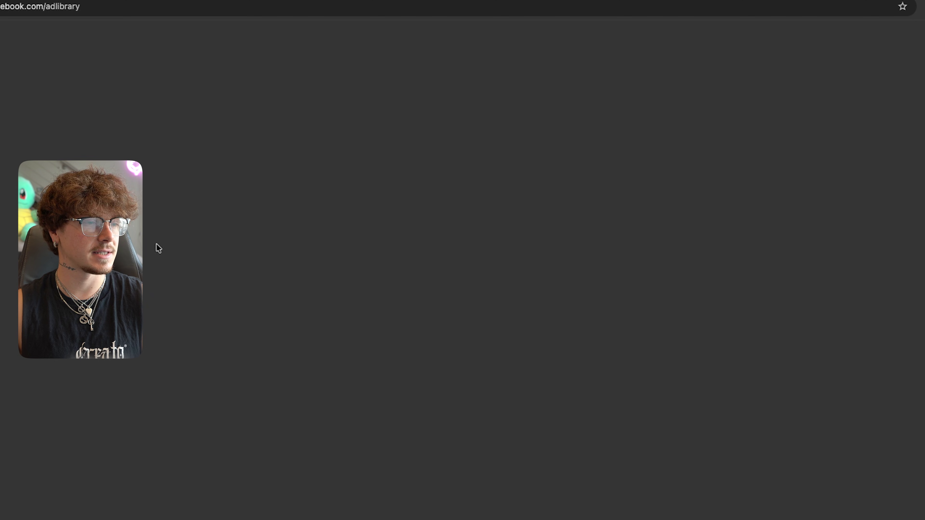
- Set the ad category to All ads, search the library for "slides" and look through the resulting ads
{"action": "scroll", "coordinate": [431, 311], "scroll_direction": "down", "scroll_amount": 1}
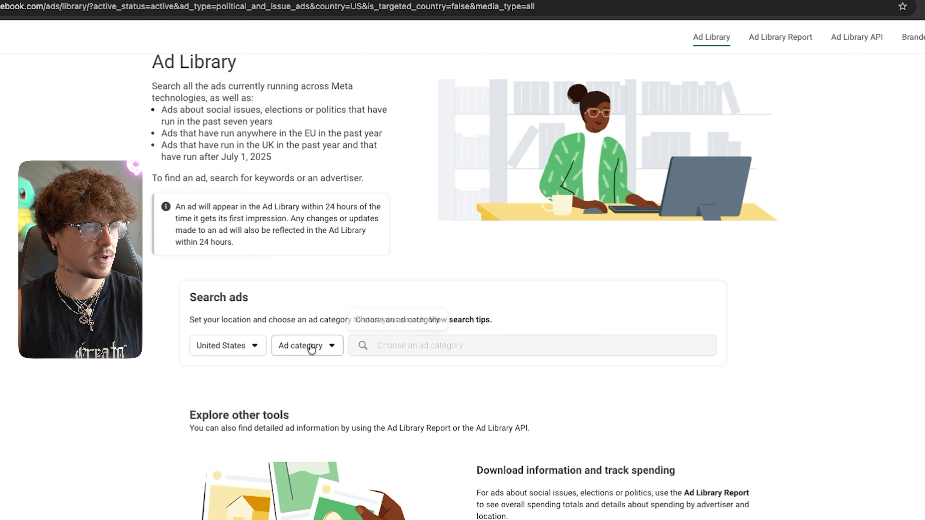
{"action": "left_click", "coordinate": [303, 345]}
{"action": "scroll", "coordinate": [303, 383], "scroll_direction": "down", "scroll_amount": 1}
{"action": "left_click", "coordinate": [314, 378]}
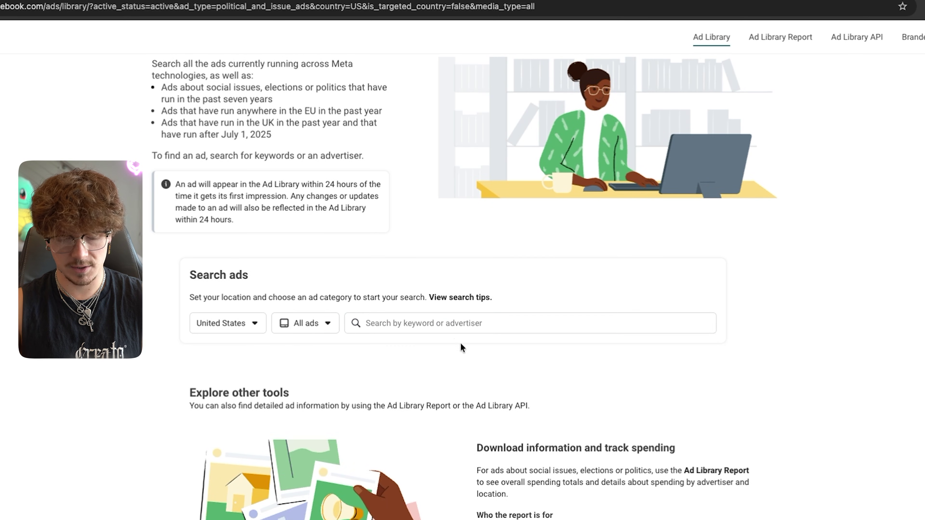
{"action": "left_click", "coordinate": [455, 328]}
{"action": "type", "text": "slides"}
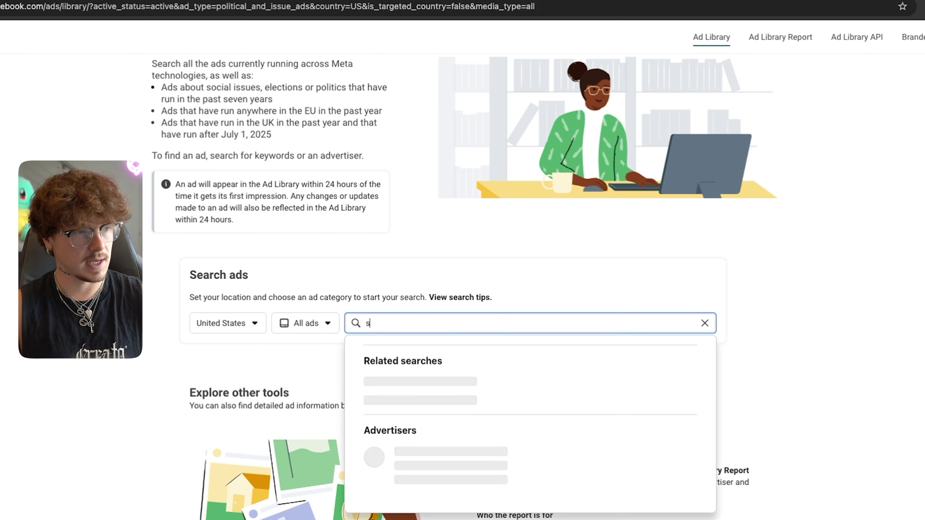
{"action": "key", "text": "Return"}
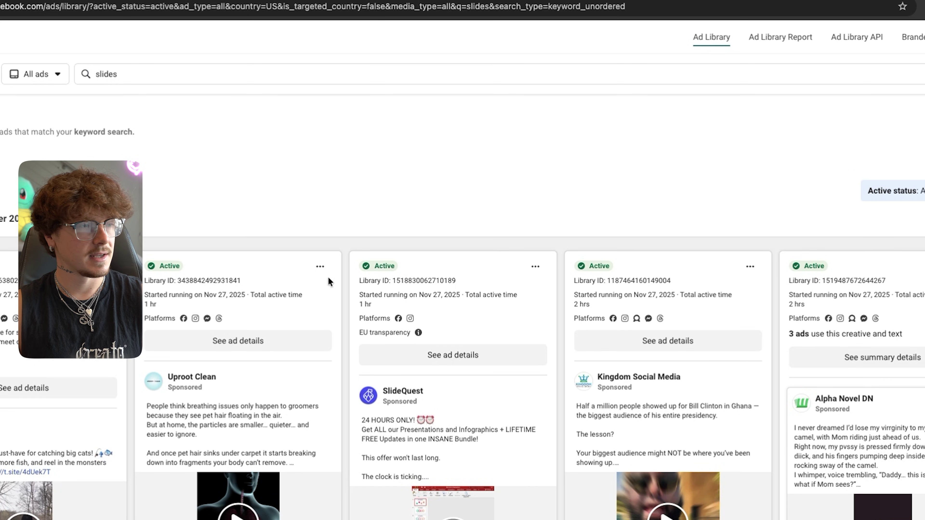
{"action": "scroll", "coordinate": [350, 282], "scroll_direction": "down", "scroll_amount": 5}
{"action": "scroll", "coordinate": [611, 343], "scroll_direction": "down", "scroll_amount": 15}
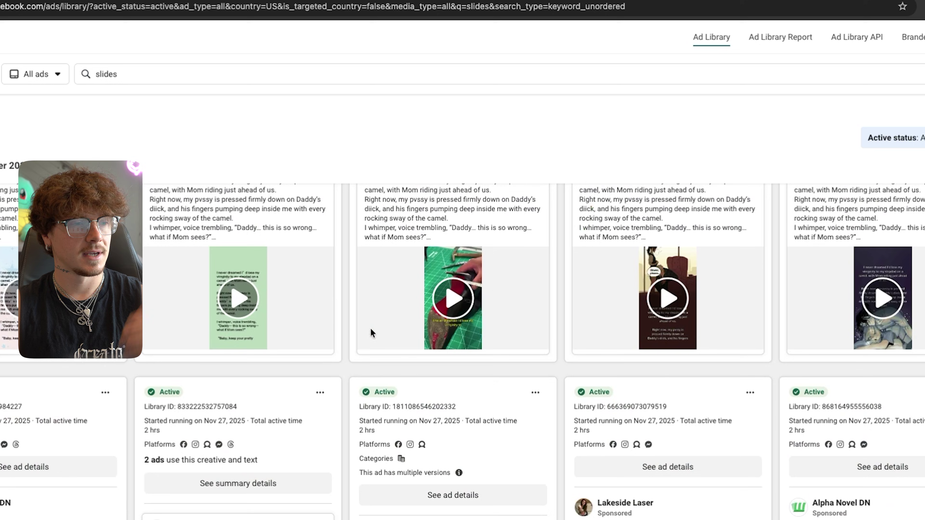
- Examine further ads in the "slides" results, expanding one ad's full text and comparing the creatives of different advertisers
{"action": "scroll", "coordinate": [433, 329], "scroll_direction": "down", "scroll_amount": 5}
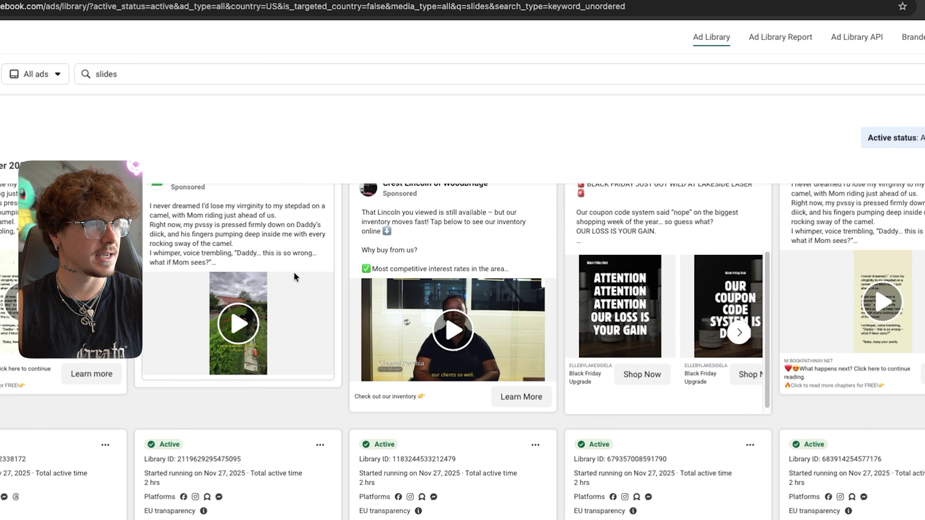
{"action": "triple_click", "coordinate": [204, 263]}
{"action": "left_click", "coordinate": [210, 225]}
{"action": "scroll", "coordinate": [205, 241], "scroll_direction": "down", "scroll_amount": 20}
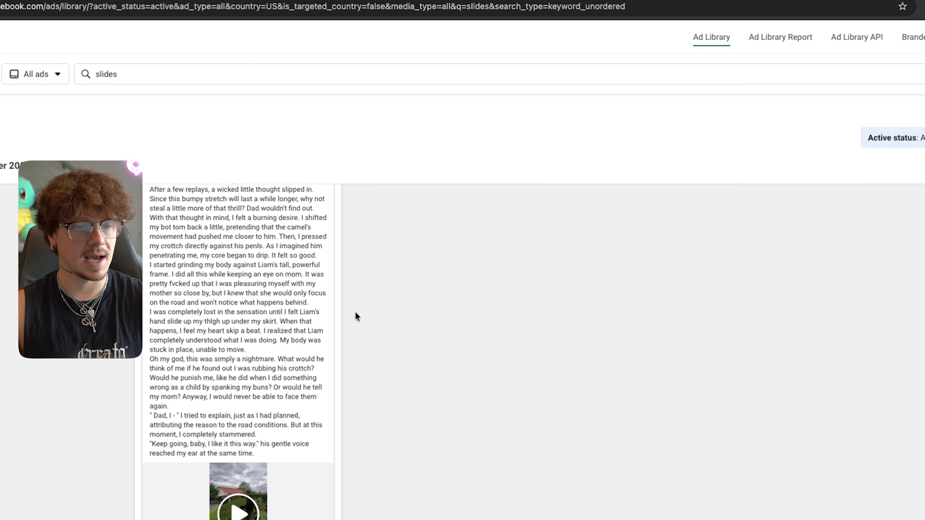
{"action": "scroll", "coordinate": [356, 317], "scroll_direction": "down", "scroll_amount": 5}
{"action": "scroll", "coordinate": [452, 385], "scroll_direction": "down", "scroll_amount": 10}
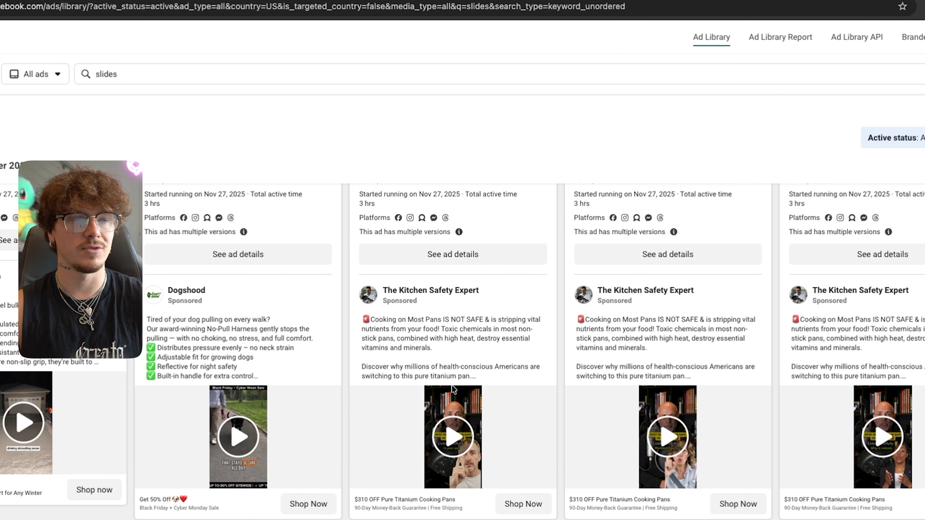
{"action": "scroll", "coordinate": [452, 386], "scroll_direction": "up", "scroll_amount": 2}
{"action": "scroll", "coordinate": [451, 381], "scroll_direction": "up", "scroll_amount": 5}
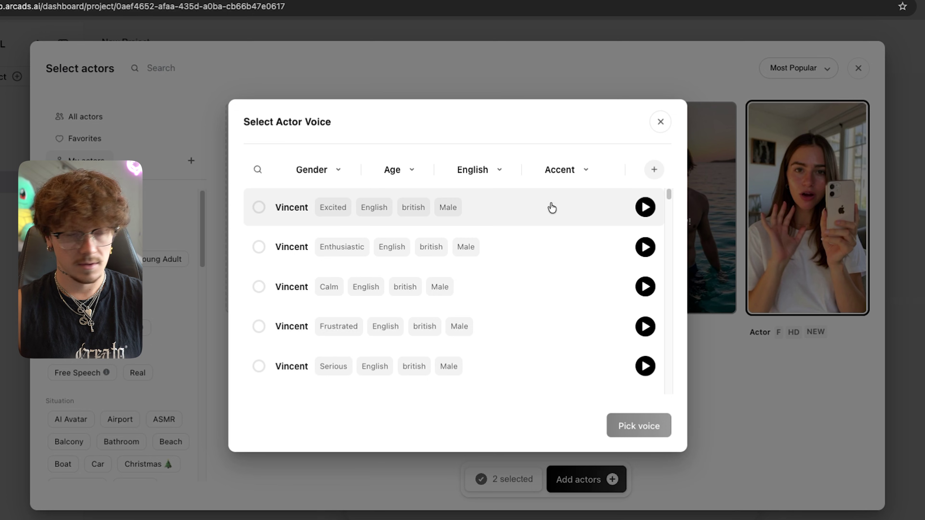
- Preview several Vincent voices, assign the Enthusiastic British male one to the custom actor, and leave the training and actor selection windows
{"action": "left_click", "coordinate": [642, 214]}
{"action": "left_click", "coordinate": [644, 248]}
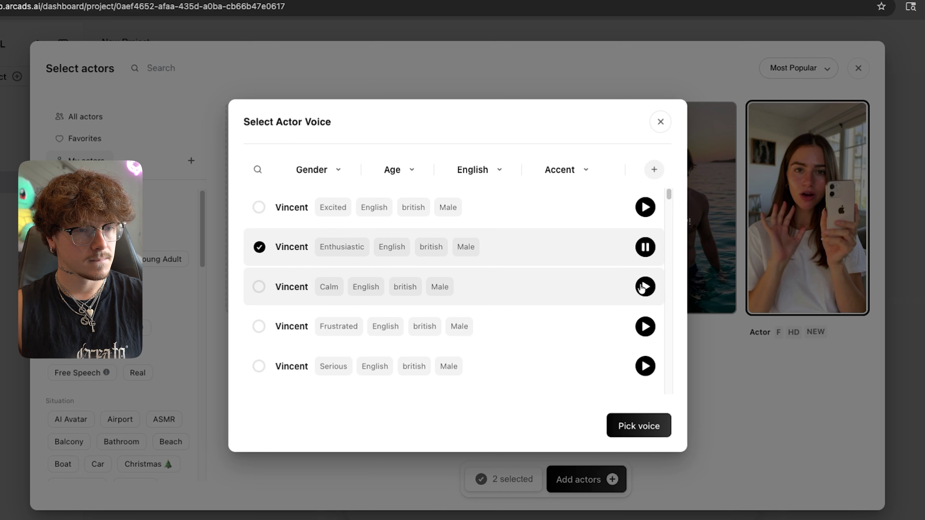
{"action": "left_click", "coordinate": [643, 287]}
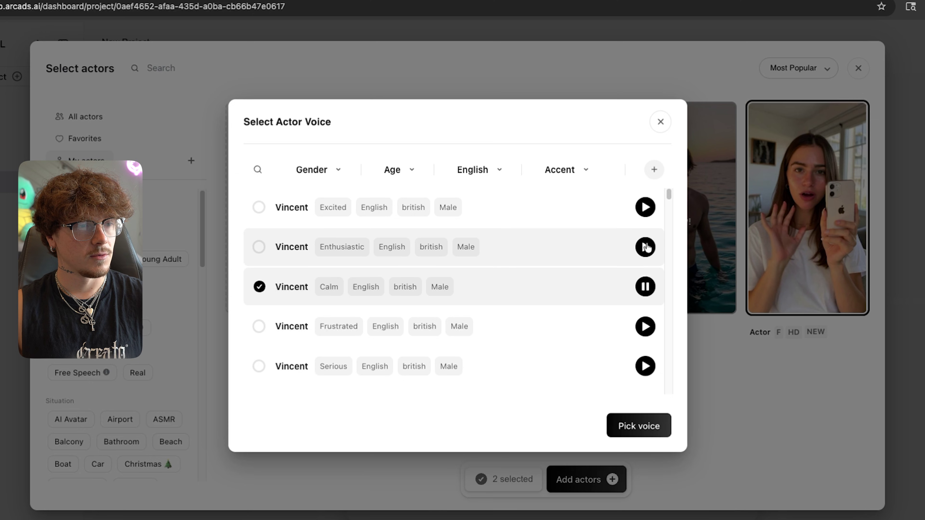
{"action": "left_click", "coordinate": [645, 247]}
{"action": "left_click", "coordinate": [392, 170]}
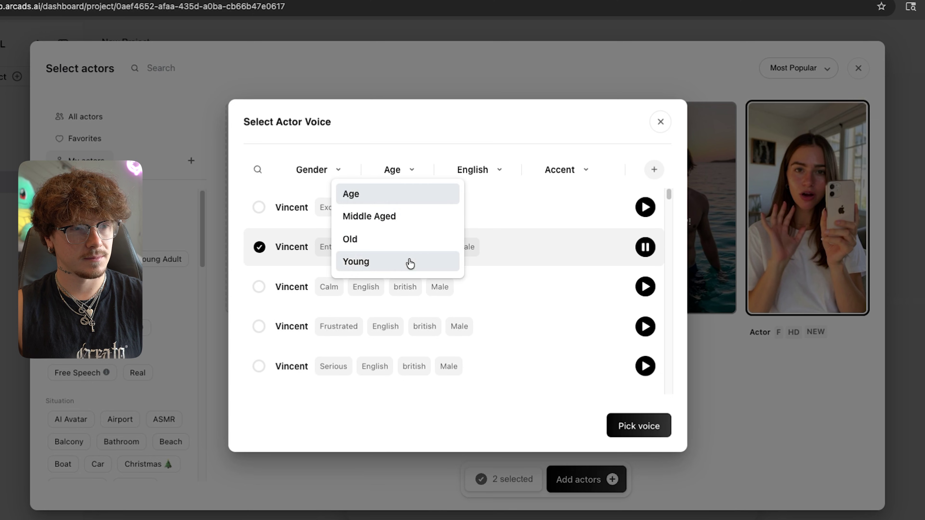
{"action": "left_click", "coordinate": [520, 173]}
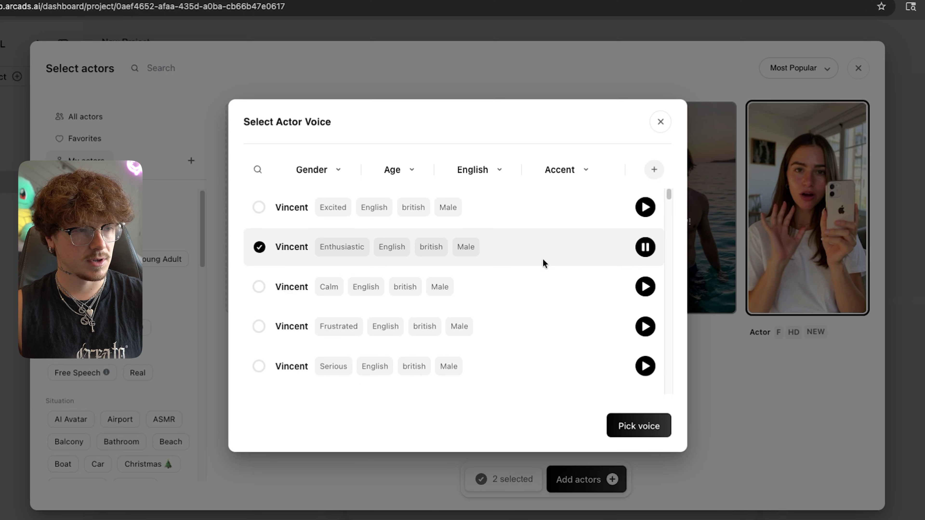
{"action": "left_click", "coordinate": [645, 247]}
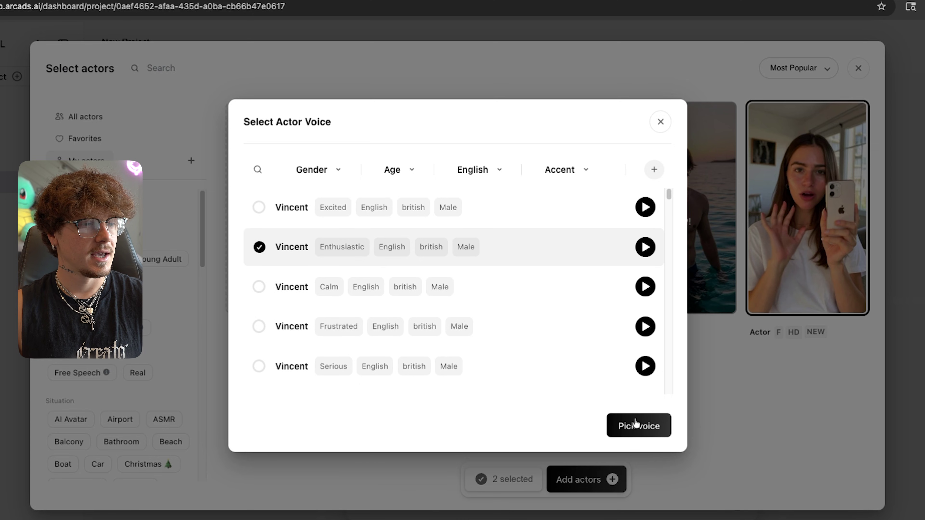
{"action": "left_click", "coordinate": [637, 427]}
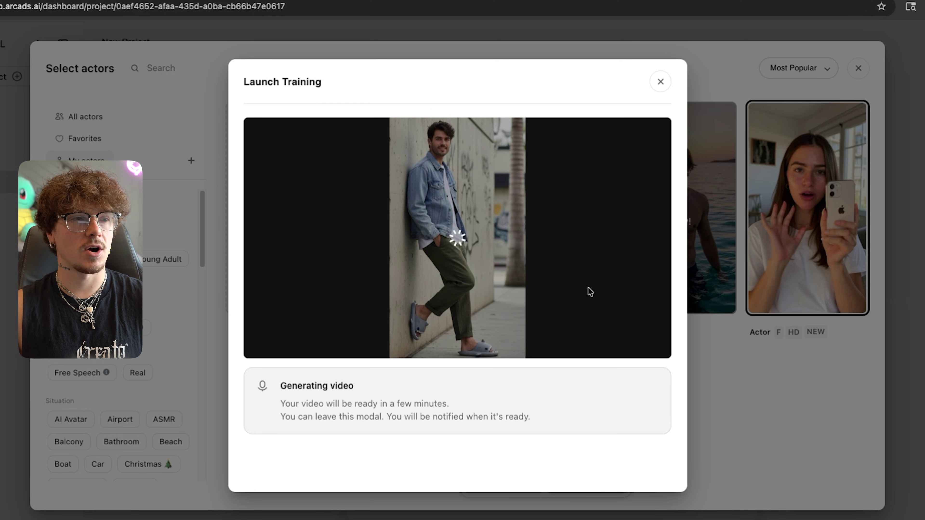
{"action": "left_click", "coordinate": [660, 82]}
{"action": "left_click", "coordinate": [861, 72]}
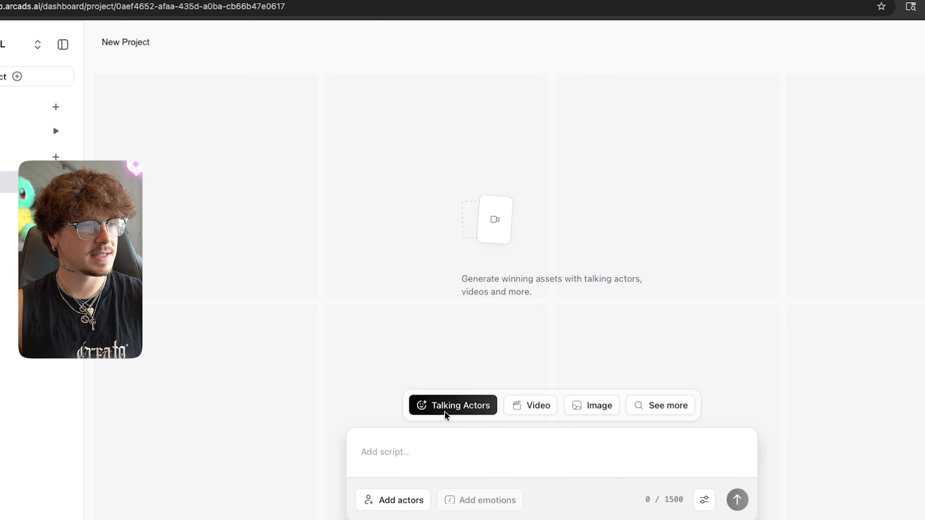
- Add the stock actors Helen, Lauren and Victoria to the talking-actors project
{"action": "left_click", "coordinate": [404, 501]}
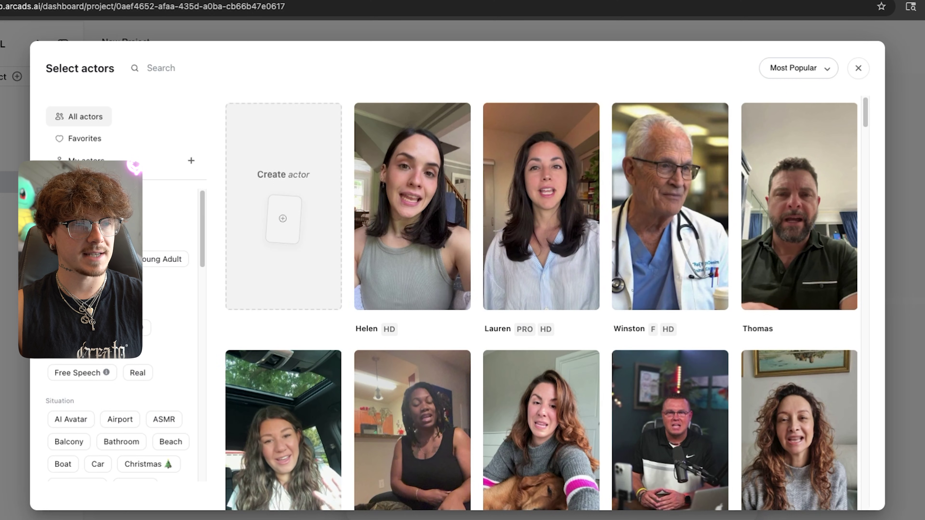
{"action": "left_click", "coordinate": [446, 224]}
{"action": "left_click", "coordinate": [528, 226]}
{"action": "left_click", "coordinate": [570, 425]}
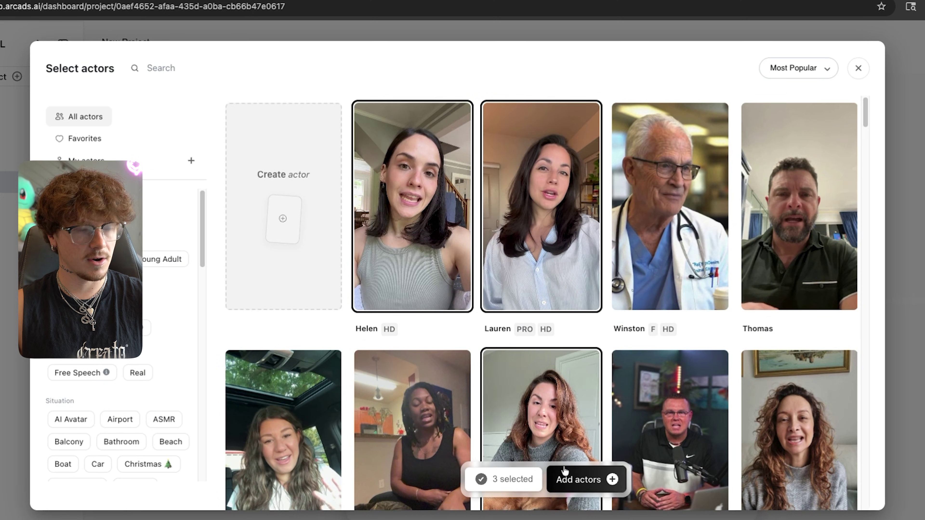
{"action": "left_click", "coordinate": [582, 479]}
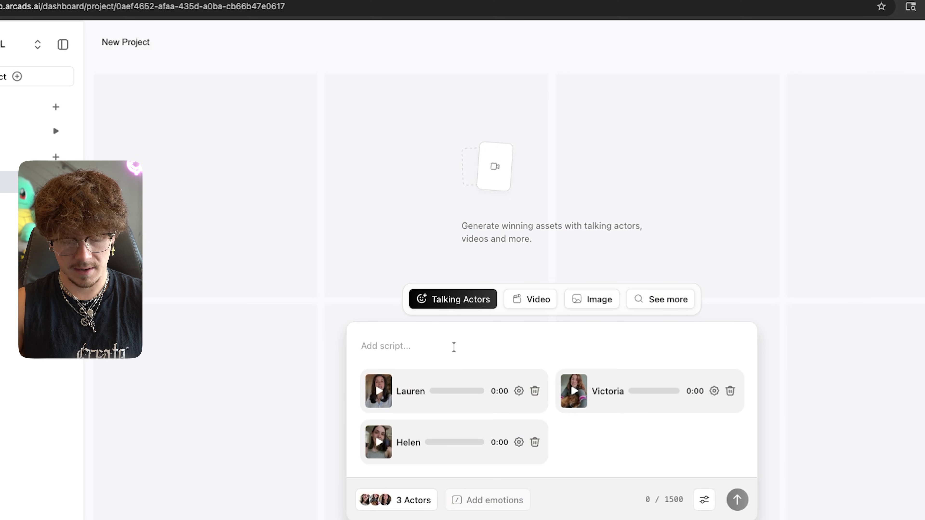
{"action": "type", "text": "make these"}
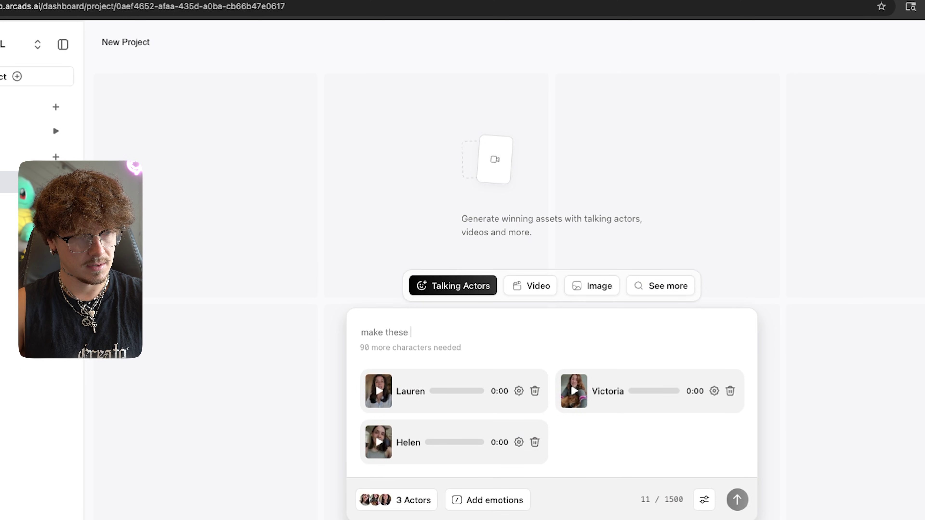
{"action": "type", "text": " a"}
{"action": "key", "text": "BackSpace"}
{"action": "key", "text": "BackSpace"}
{"action": "key", "text": "BackSpace"}
{"action": "key", "text": "BackSpace"}
{"action": "key", "text": "BackSpace"}
{"action": "key", "text": "BackSpace"}
{"action": "key", "text": "BackSpace"}
{"action": "key", "text": "BackSpace"}
{"action": "key", "text": "BackSpace"}
{"action": "key", "text": "BackSpace"}
{"action": "key", "text": "BackSpace"}
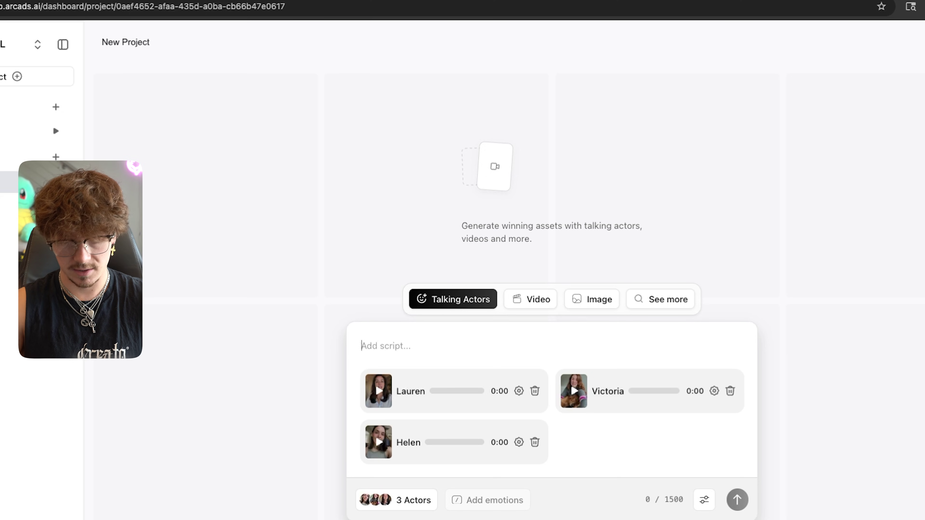
- Write the script "i found these shark slides and cant find anything comfier! They have changed my life for real"
{"action": "type", "text": "i"}
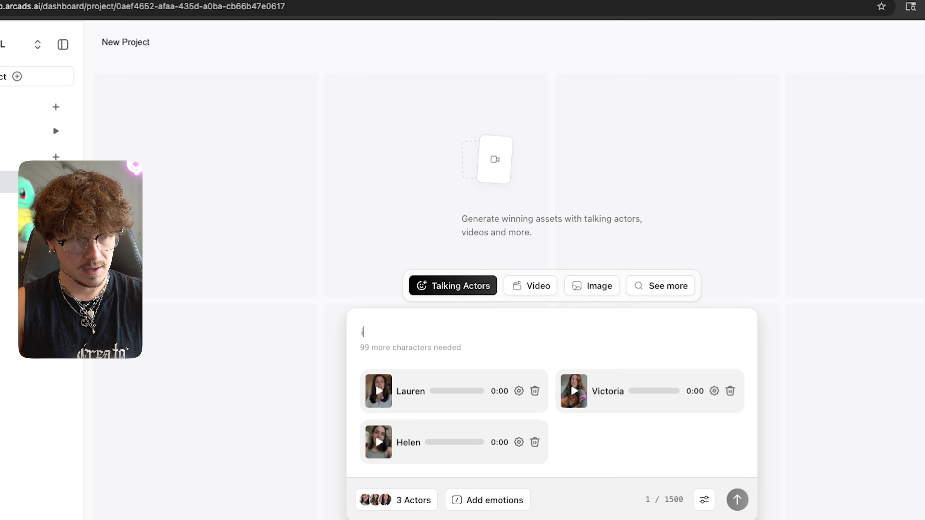
{"action": "type", "text": " found these shar"}
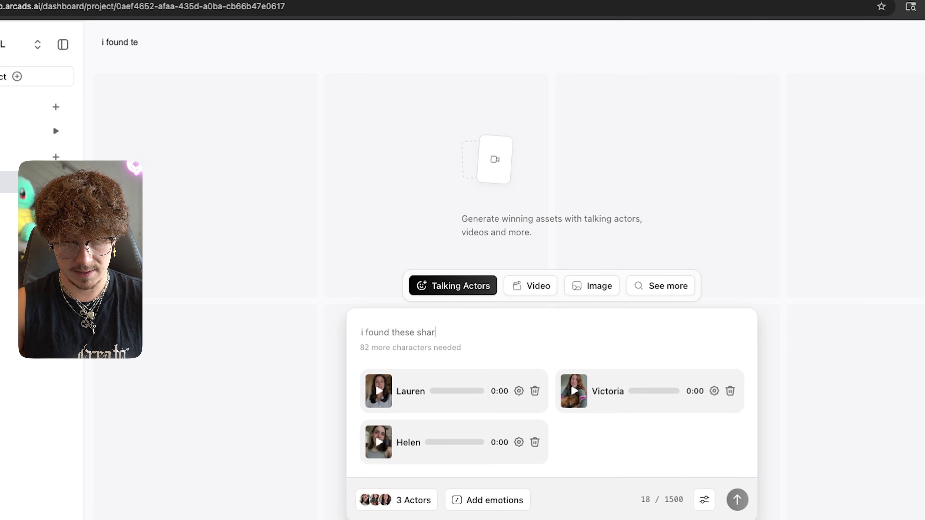
{"action": "type", "text": "k slides and cant"}
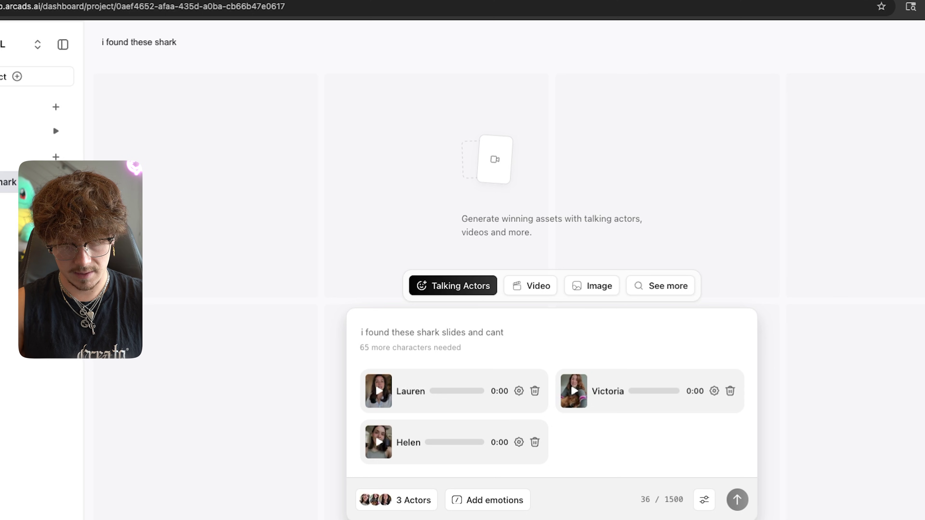
{"action": "key", "text": "BackSpace"}
{"action": "key", "text": "BackSpace"}
{"action": "type", "text": "nt find anything comfier! They have changed my life for real"}
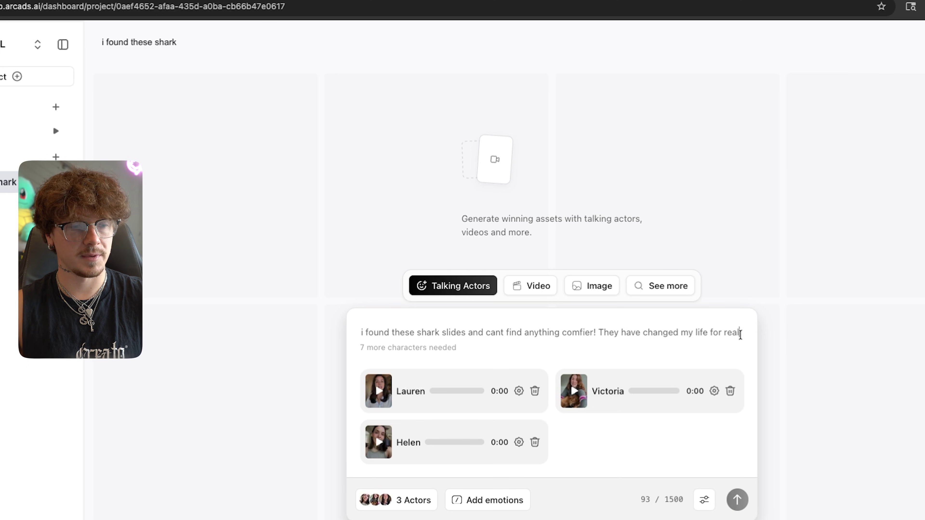
{"action": "key", "text": "Return"}
{"action": "key", "text": "BackSpace"}
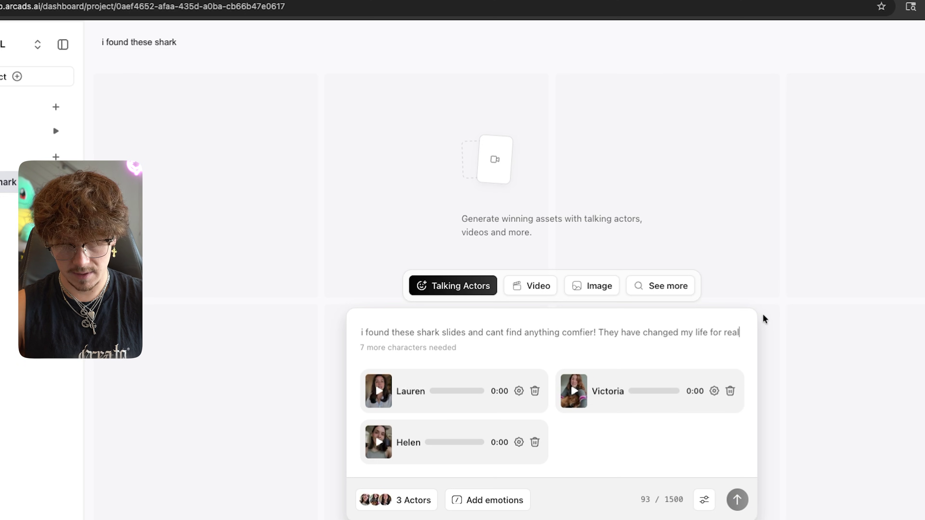
- Extend the script with ", i cant wake up without them" and generate the talking-actor videos
{"action": "type", "text": "i ca"}
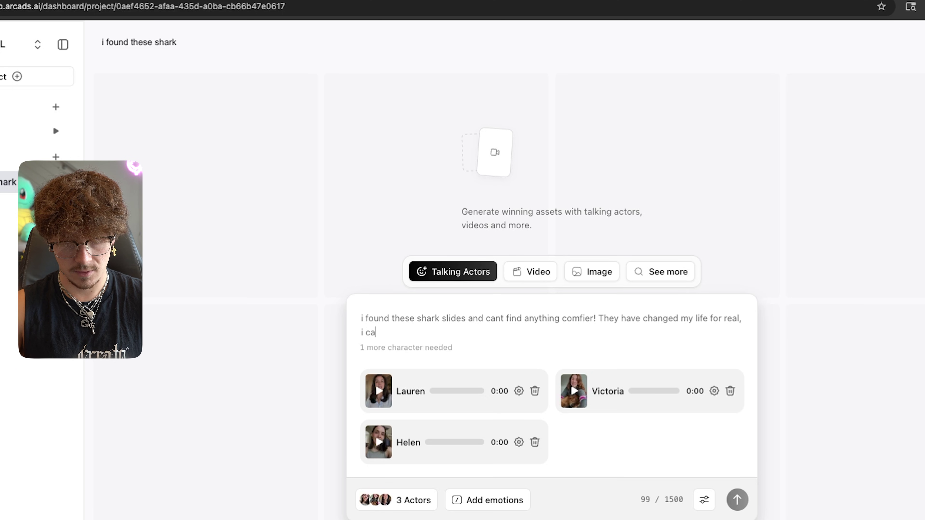
{"action": "type", "text": "nt wake u"}
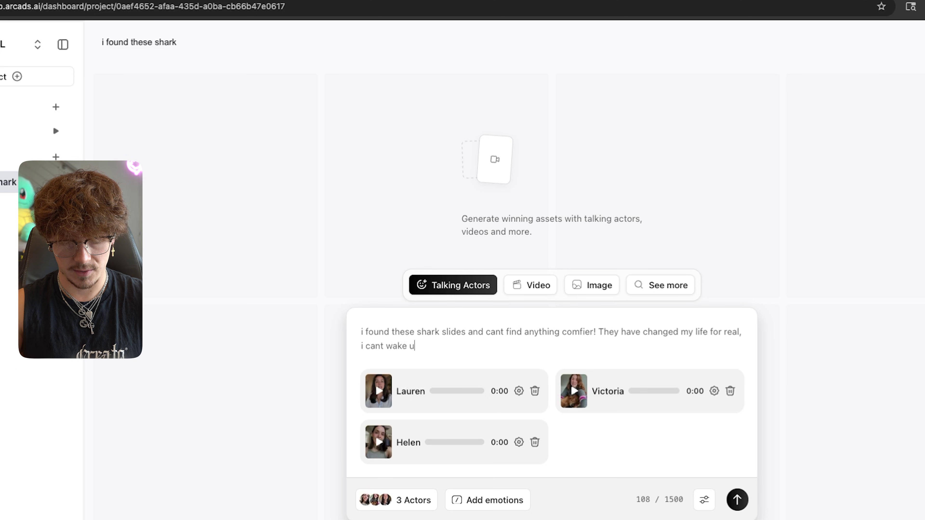
{"action": "type", "text": "p without them"}
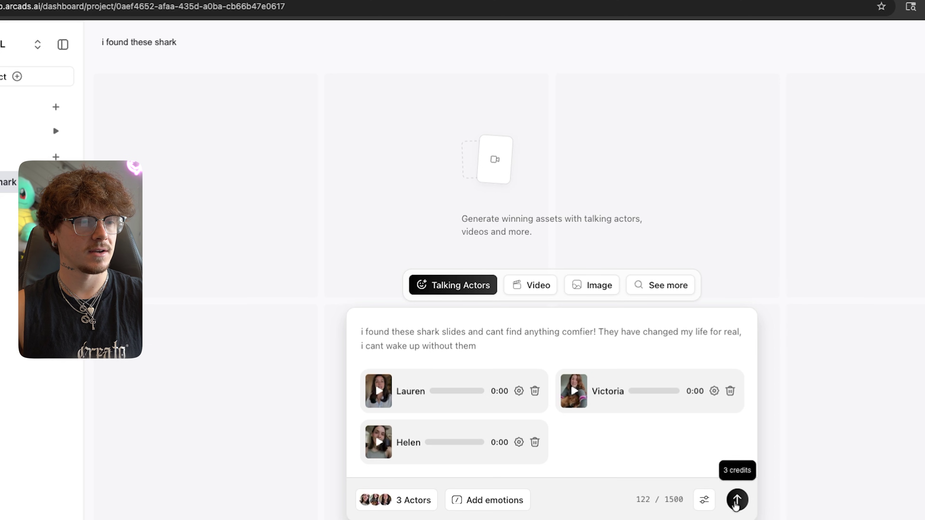
{"action": "left_click", "coordinate": [737, 499]}
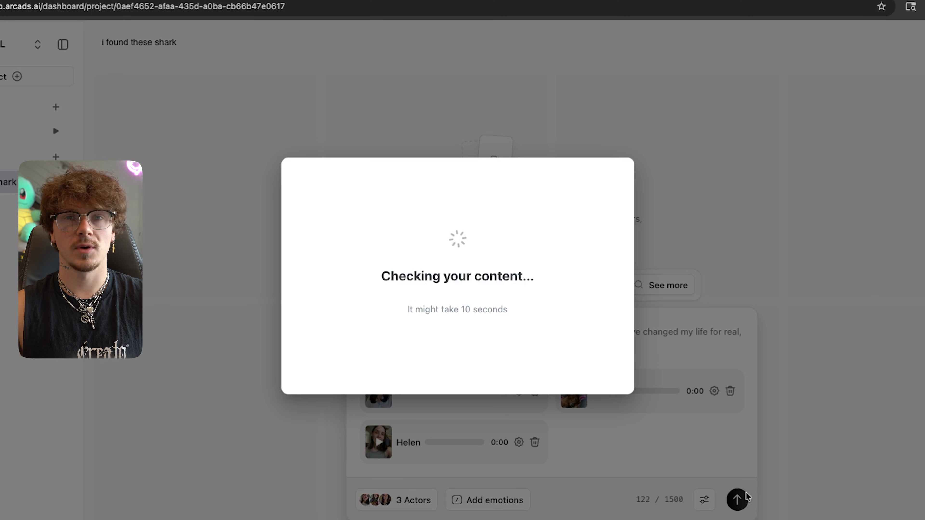
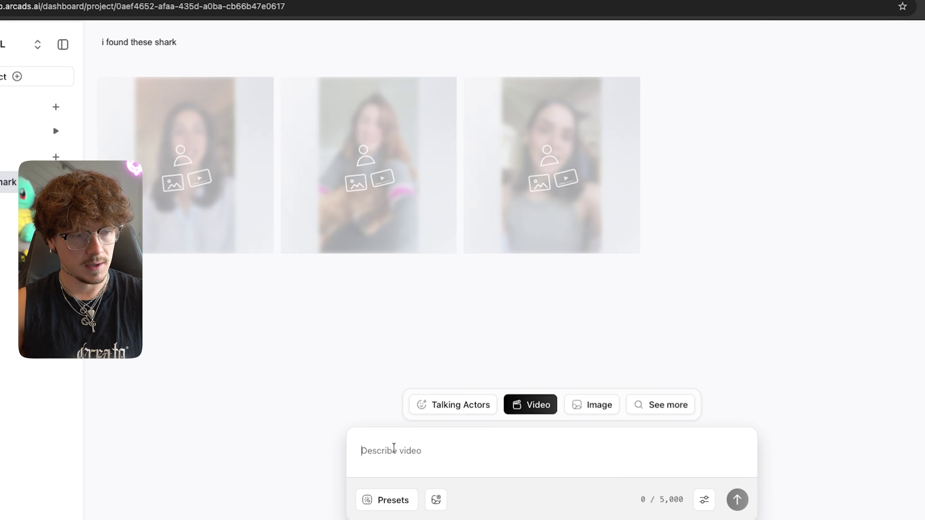
- Prompt and generate a UGC-feeling video of a mid-age male actor putting on the attached shark slides and talking about their comfort and great price
{"action": "type", "text": "I want to show a mid age male a"}
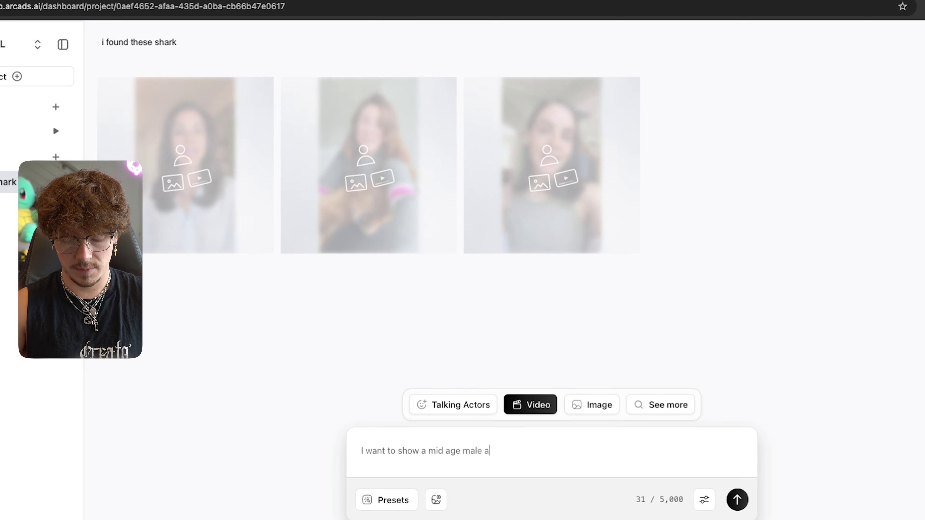
{"action": "type", "text": "ctor putting"}
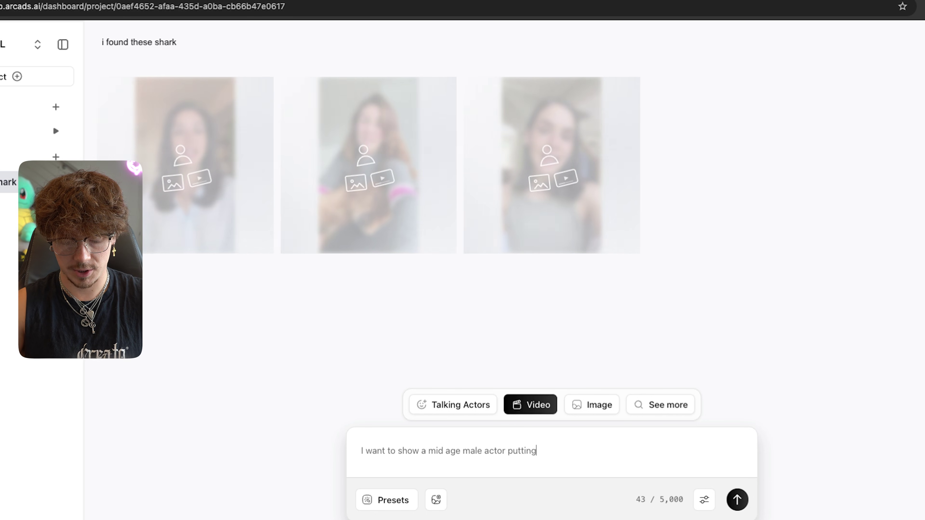
{"action": "type", "text": " on my shark slides (image attached) and "}
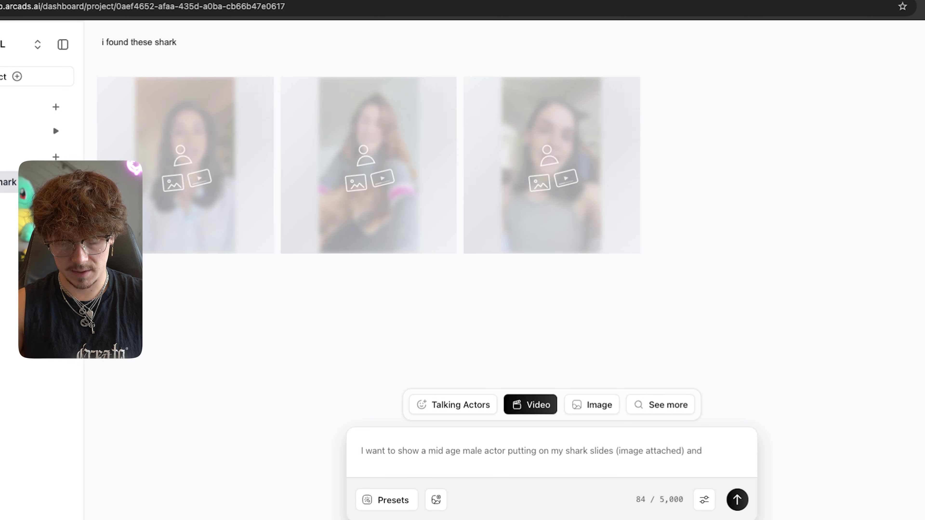
{"action": "type", "text": "be talki"}
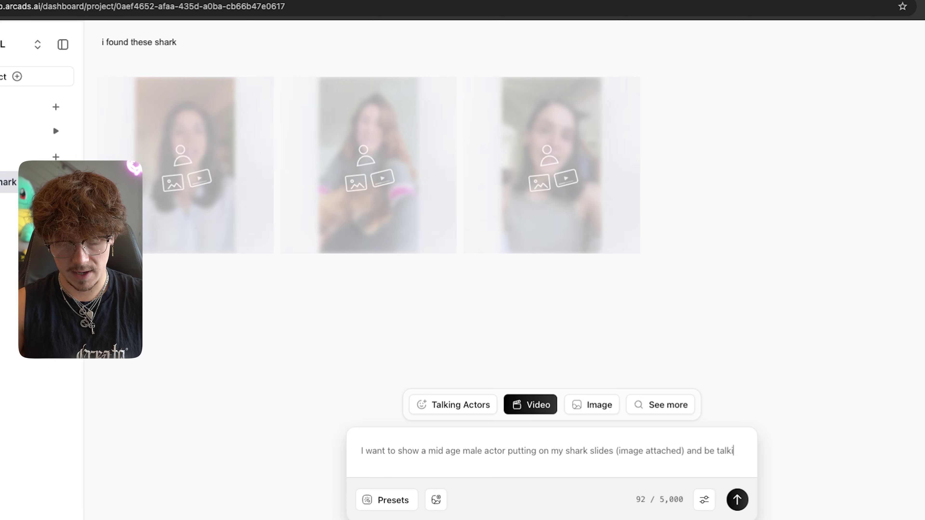
{"action": "type", "text": "ng about how co"}
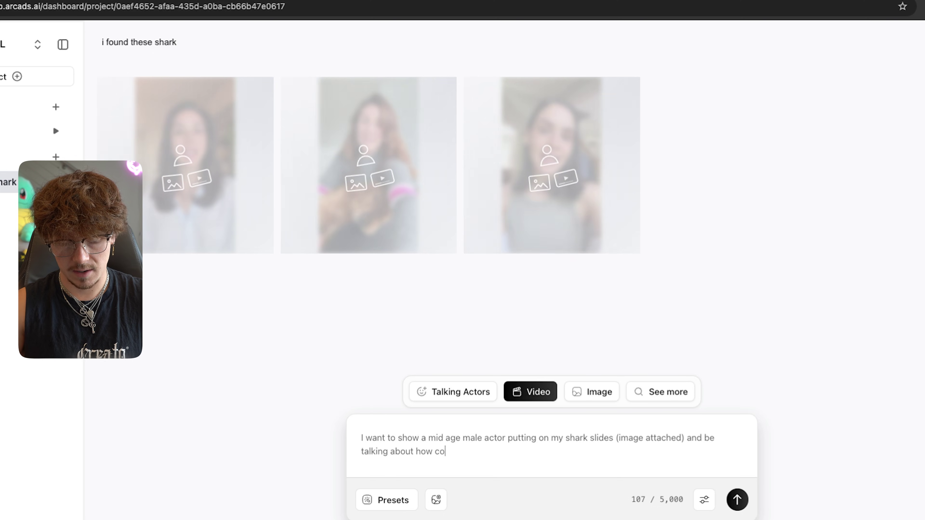
{"action": "type", "text": "mfy they are and what a great"}
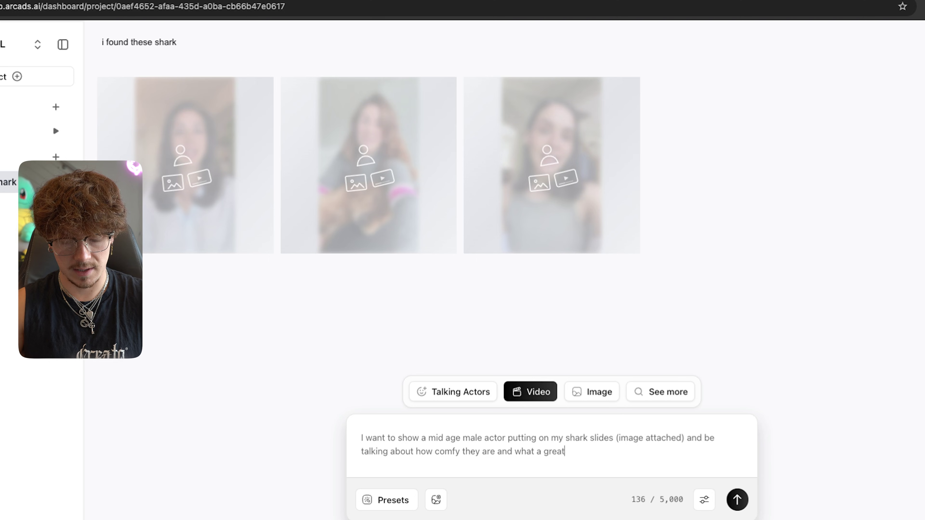
{"action": "type", "text": " price they are cur"}
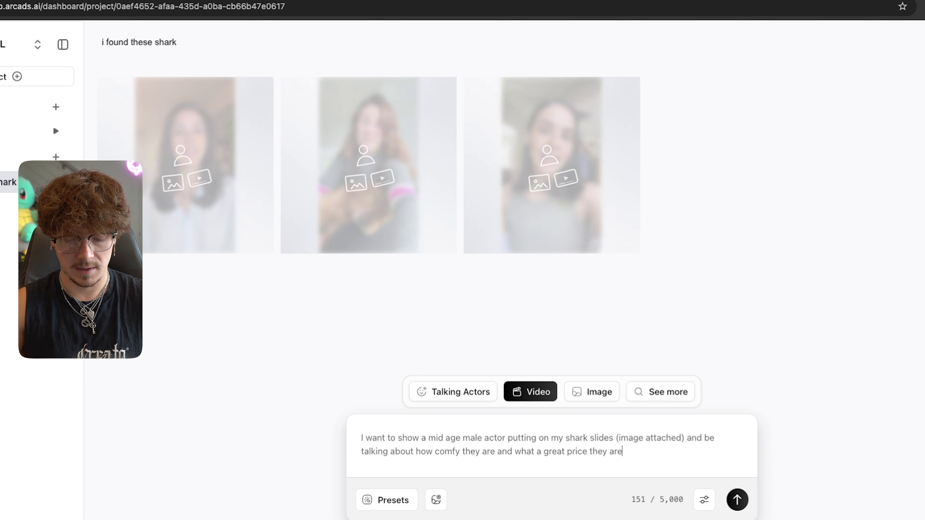
{"action": "type", "text": "een"}
{"action": "left_click", "coordinate": [744, 501]}
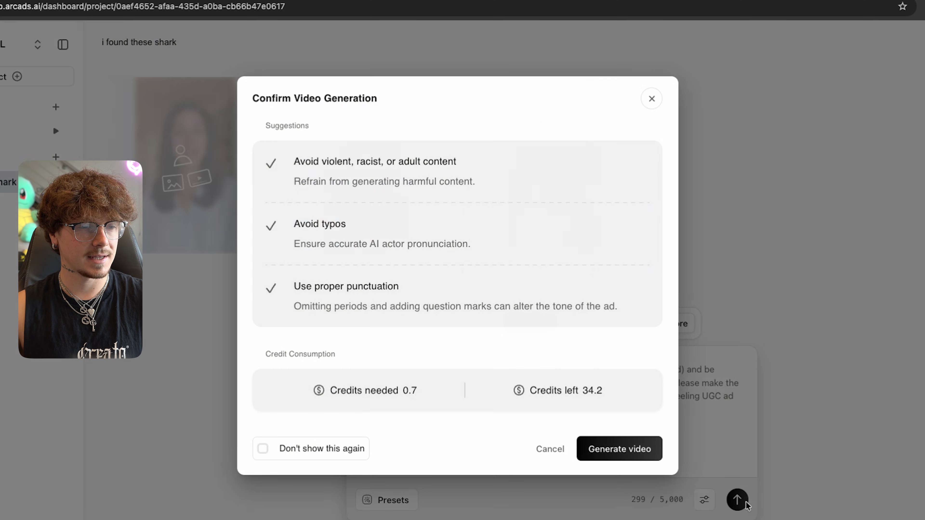
{"action": "left_click", "coordinate": [637, 457]}
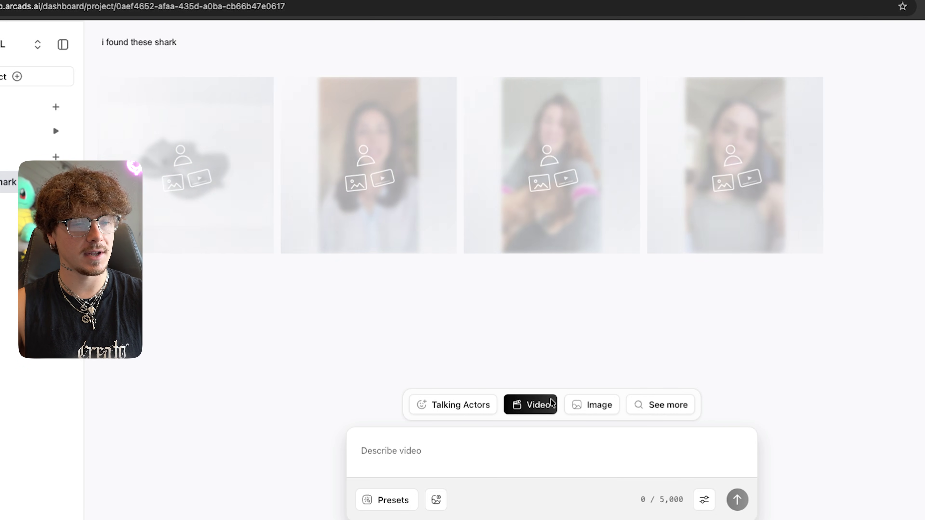
- Prompt and generate ad photos of a mid-20s female model wearing a shark costume and the shark slides on a beach
{"action": "left_click", "coordinate": [586, 409]}
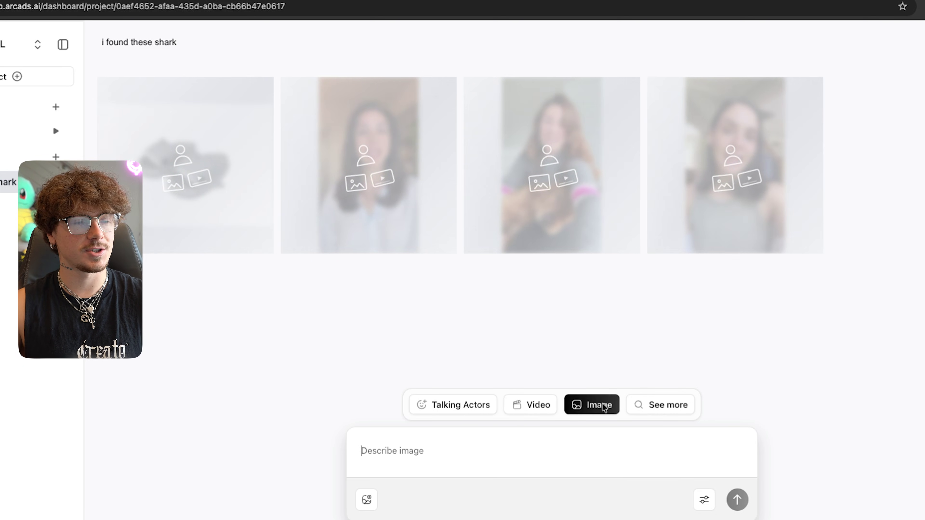
{"action": "left_click", "coordinate": [489, 456]}
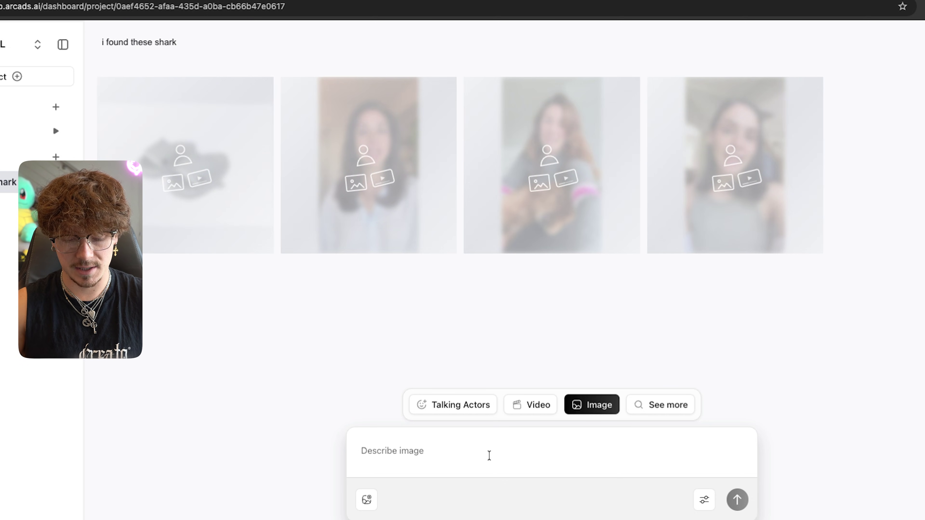
{"action": "type", "text": "i w"}
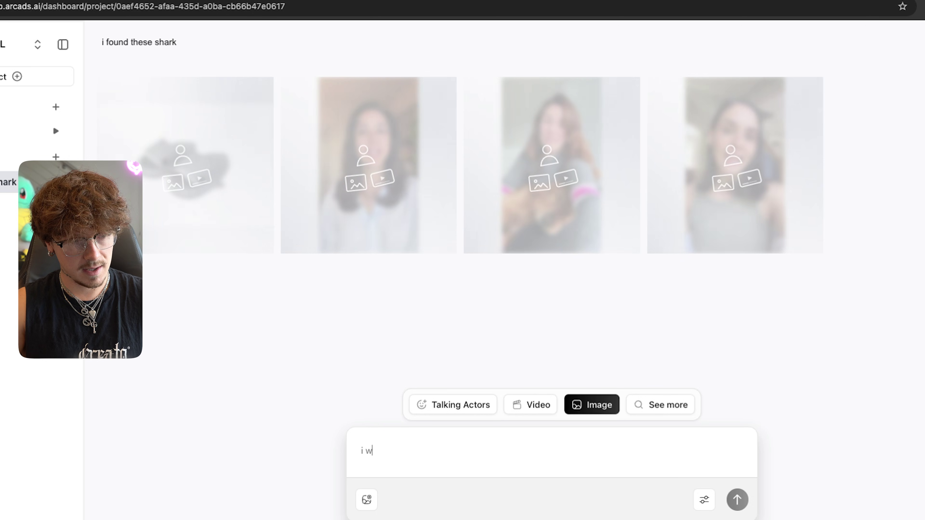
{"action": "type", "text": "ant to make an "}
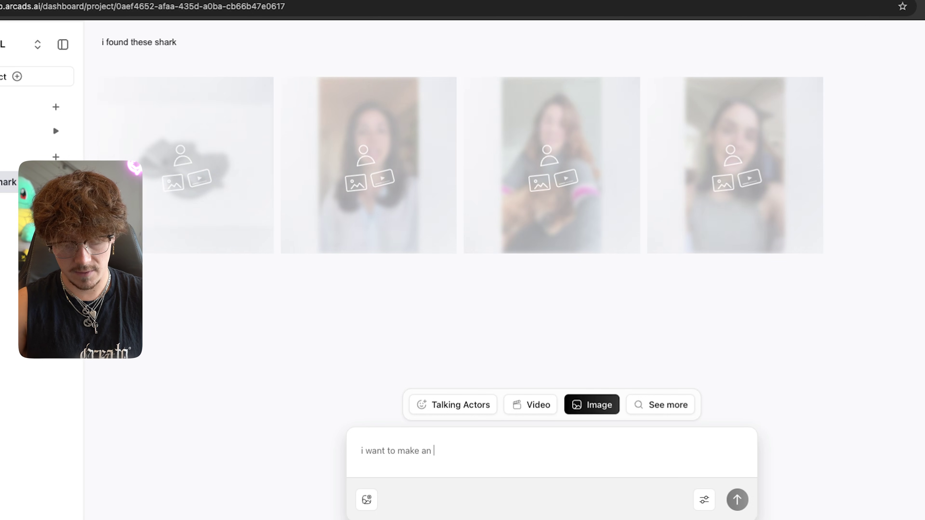
{"action": "type", "text": "ad photo for my sha"}
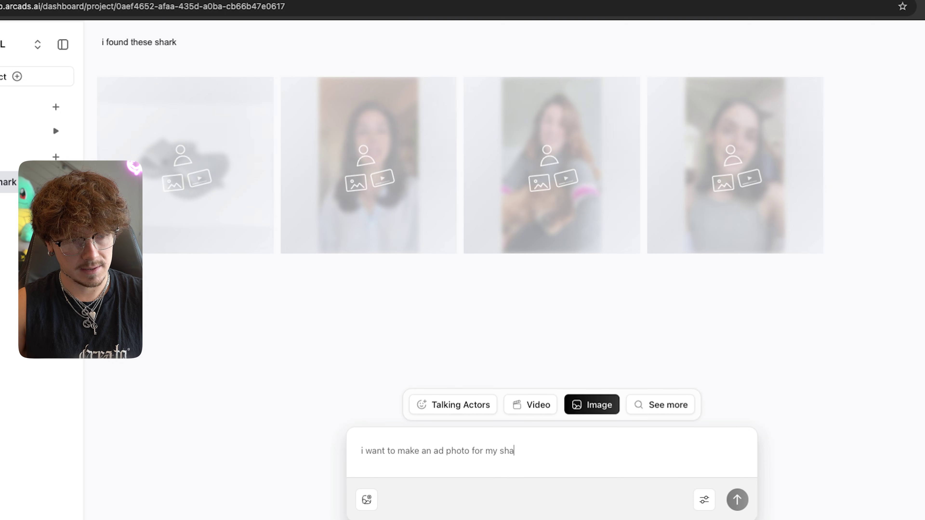
{"action": "type", "text": "rk slides i wa"}
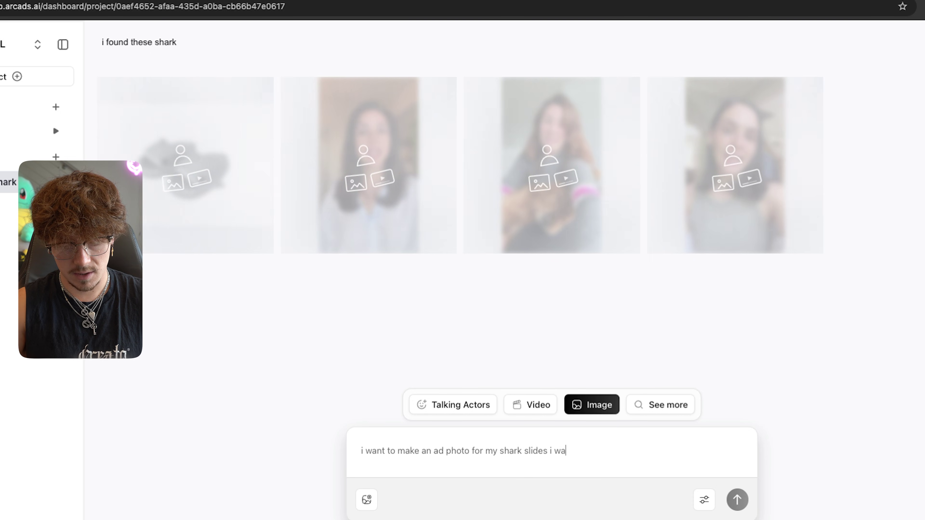
{"action": "type", "text": "nt the model to"}
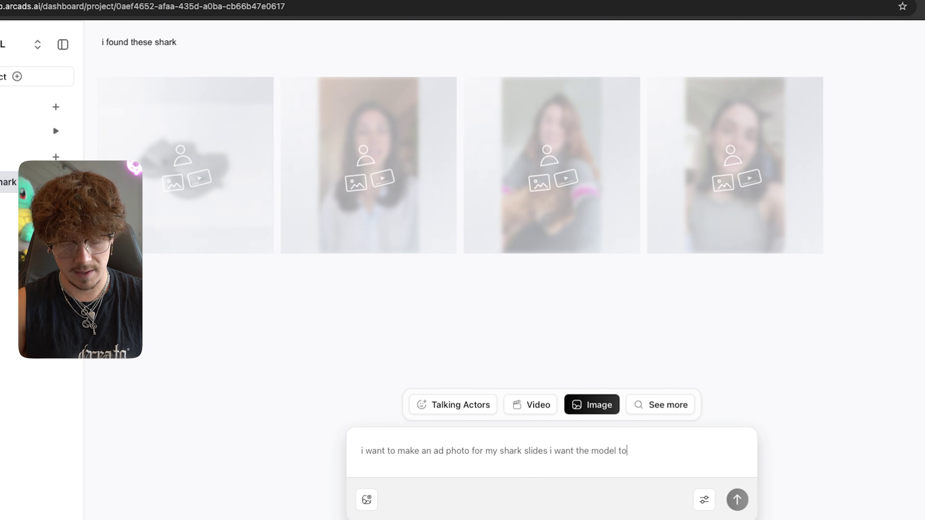
{"action": "type", "text": " be in a shark"}
{"action": "key", "text": "BackSpace"}
{"action": "key", "text": "BackSpace"}
{"action": "key", "text": "BackSpace"}
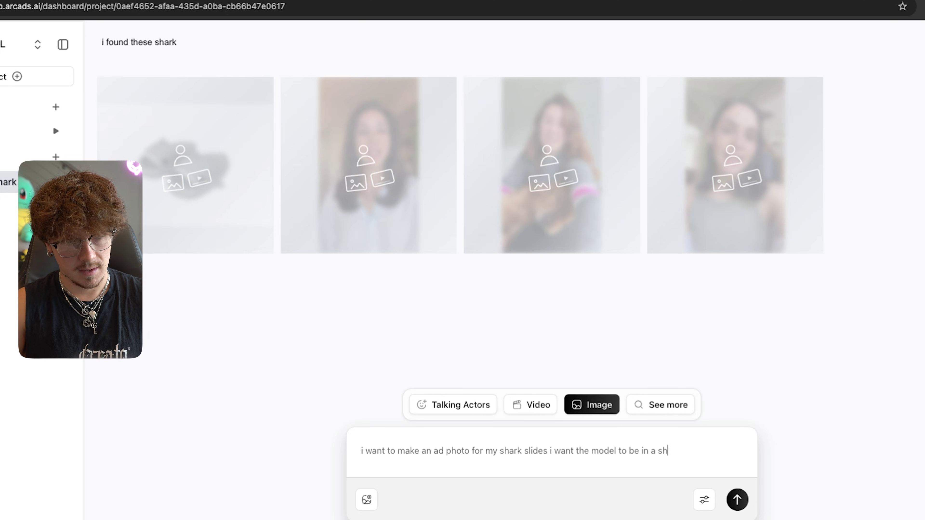
{"action": "key", "text": "BackSpace"}
{"action": "key", "text": "BackSpace"}
{"action": "key", "text": "BackSpace"}
{"action": "key", "text": "BackSpace"}
{"action": "key", "text": "BackSpace"}
{"action": "key", "text": "BackSpace"}
{"action": "key", "text": "BackSpace"}
{"action": "type", "text": "a fema"}
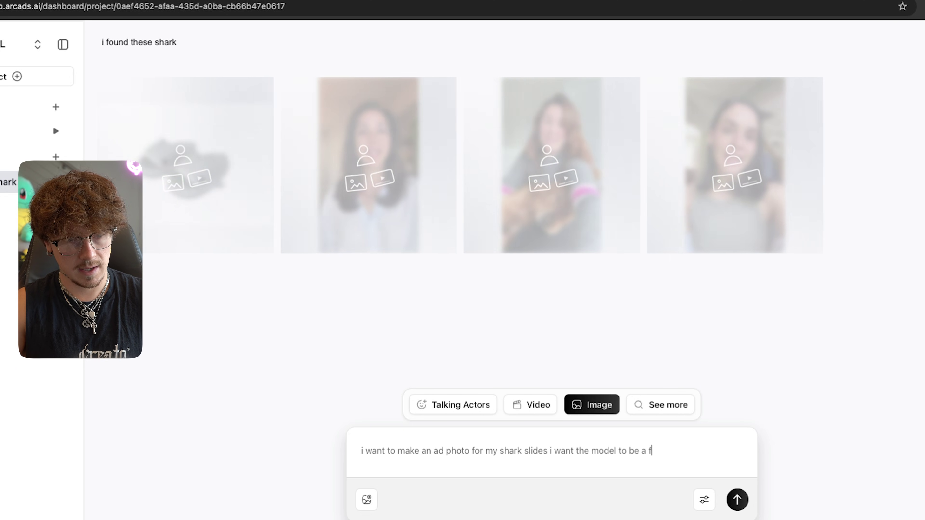
{"action": "type", "text": "le and in"}
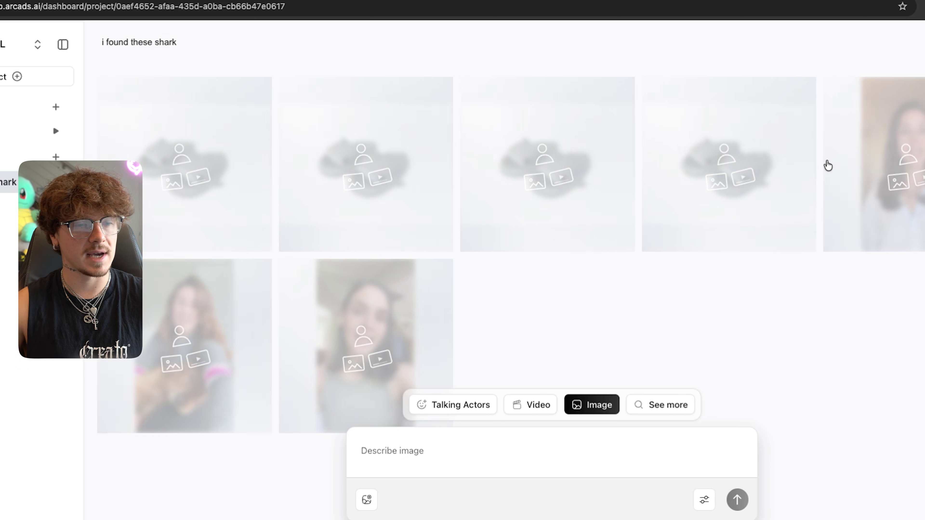
- Browse the full catalogue of available tools, models and presets
{"action": "left_click", "coordinate": [650, 407]}
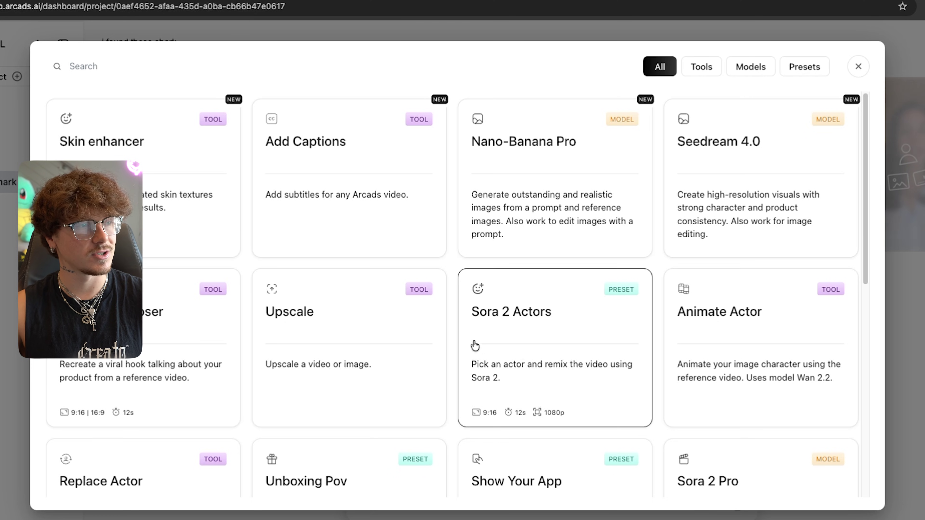
{"action": "scroll", "coordinate": [324, 326], "scroll_direction": "down", "scroll_amount": 1}
{"action": "scroll", "coordinate": [457, 295], "scroll_direction": "up", "scroll_amount": 1}
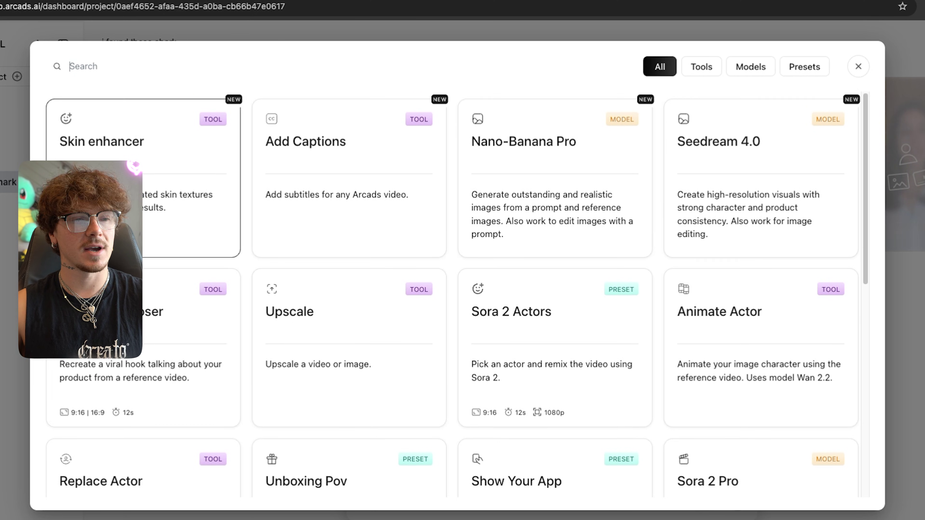
{"action": "scroll", "coordinate": [405, 264], "scroll_direction": "down", "scroll_amount": 10}
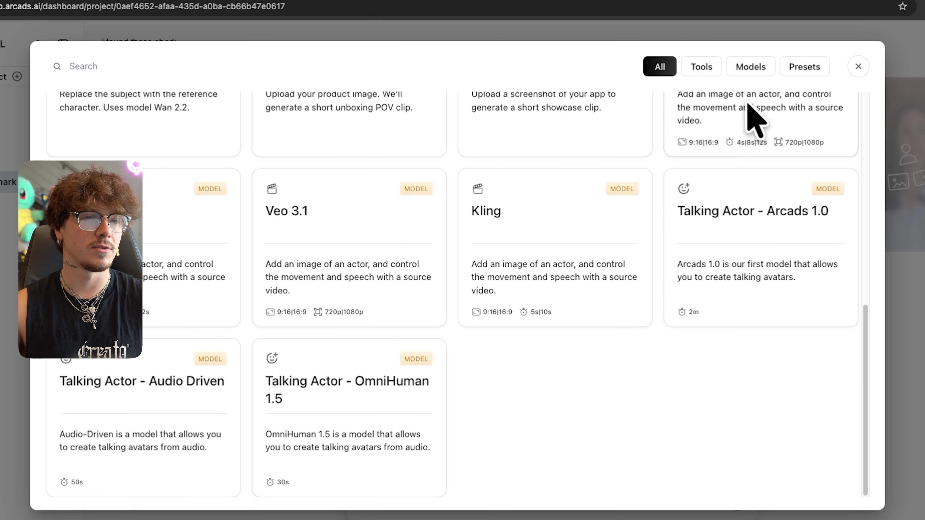
{"action": "scroll", "coordinate": [754, 117], "scroll_direction": "up", "scroll_amount": 10}
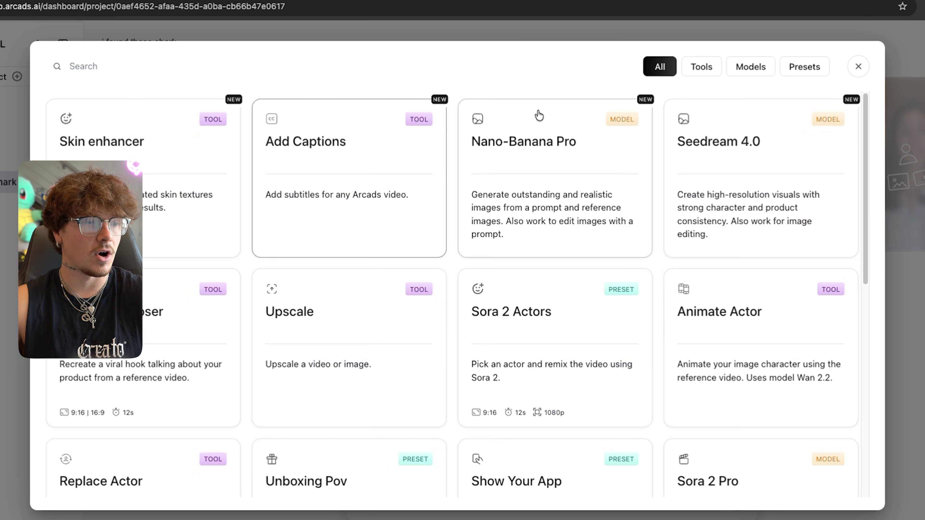
{"action": "left_click", "coordinate": [858, 66]}
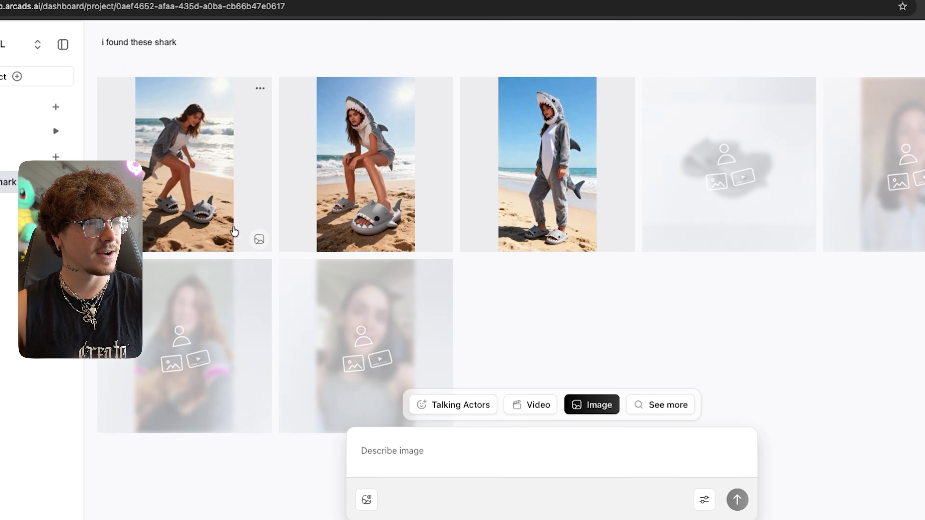
- Examine the generated beach ad photos individually, viewing the seated shark-costume image at full size
{"action": "left_click", "coordinate": [218, 219]}
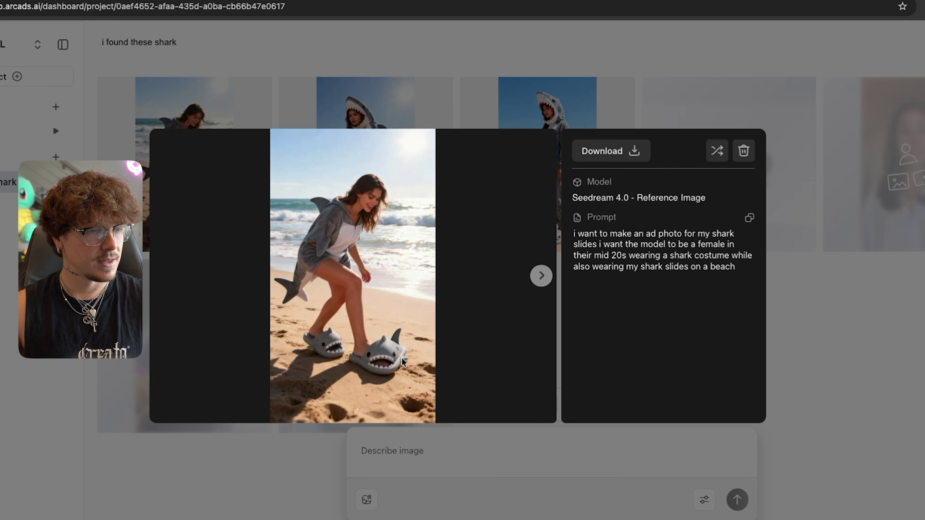
{"action": "left_click", "coordinate": [541, 276]}
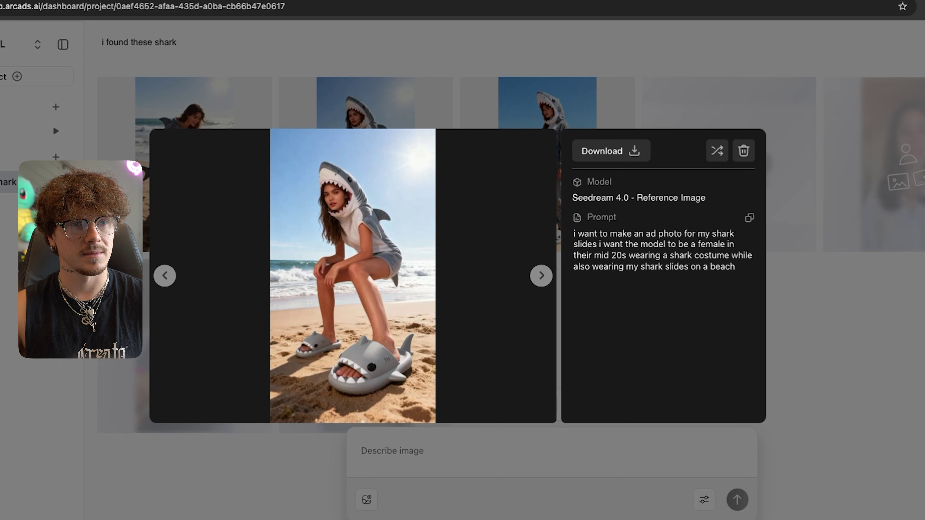
{"action": "left_click", "coordinate": [837, 32]}
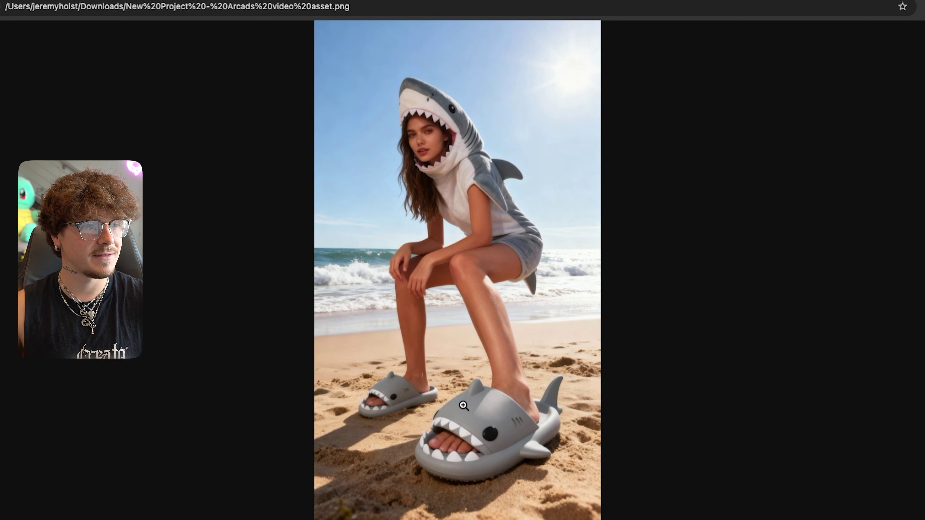
{"action": "key", "text": "ctrl+w"}
{"action": "key", "text": "Escape"}
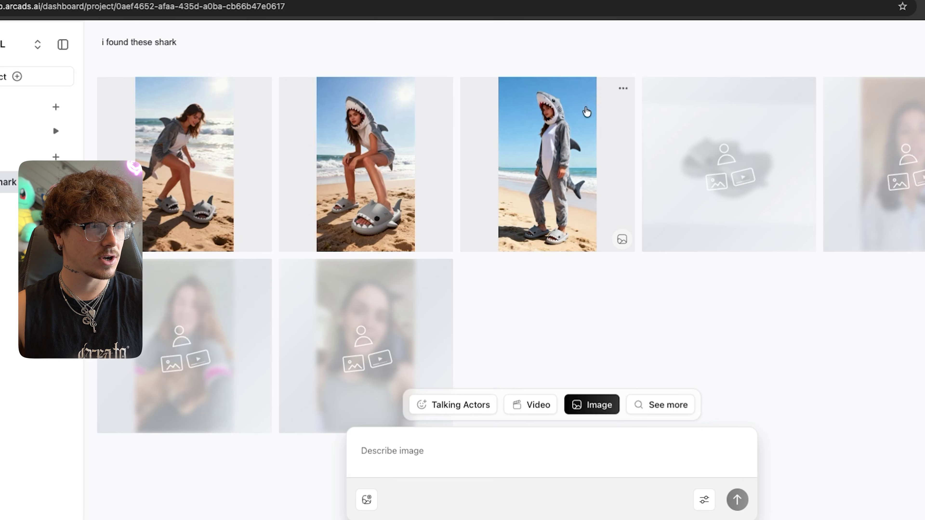
{"action": "left_click", "coordinate": [593, 116]}
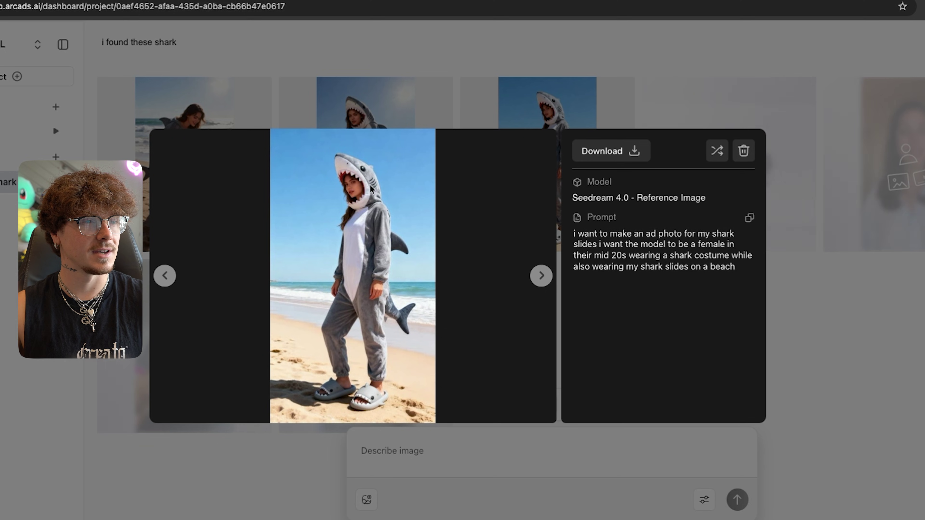
{"action": "left_click", "coordinate": [377, 116]}
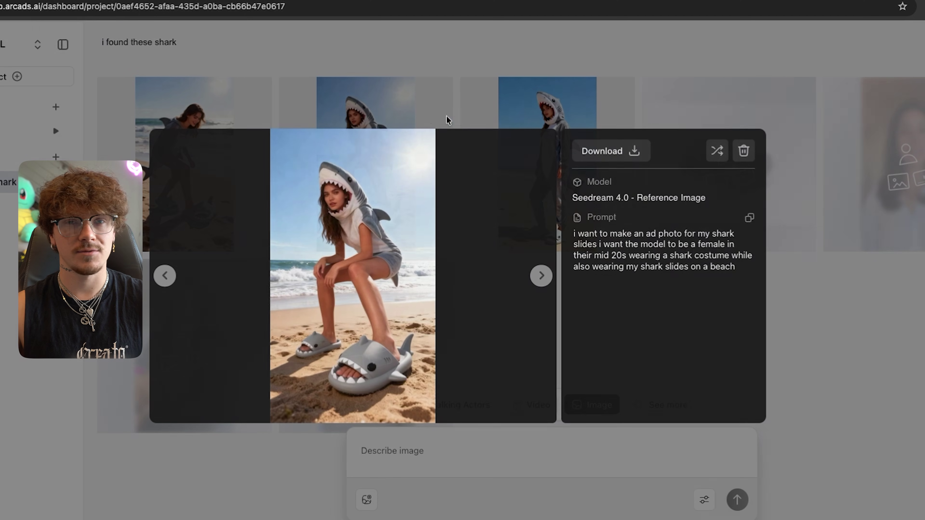
- Remix the seated shark-costume photo, adding "and have a male model also doing the same" to its prompt, and generate the images
{"action": "left_click", "coordinate": [716, 150]}
{"action": "left_click", "coordinate": [528, 408]}
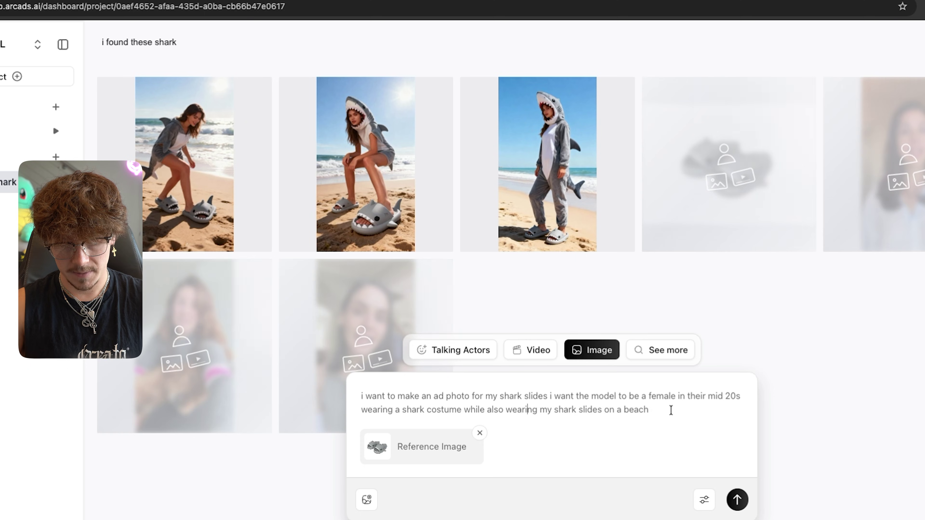
{"action": "left_click", "coordinate": [670, 410]}
{"action": "type", "text": "an"}
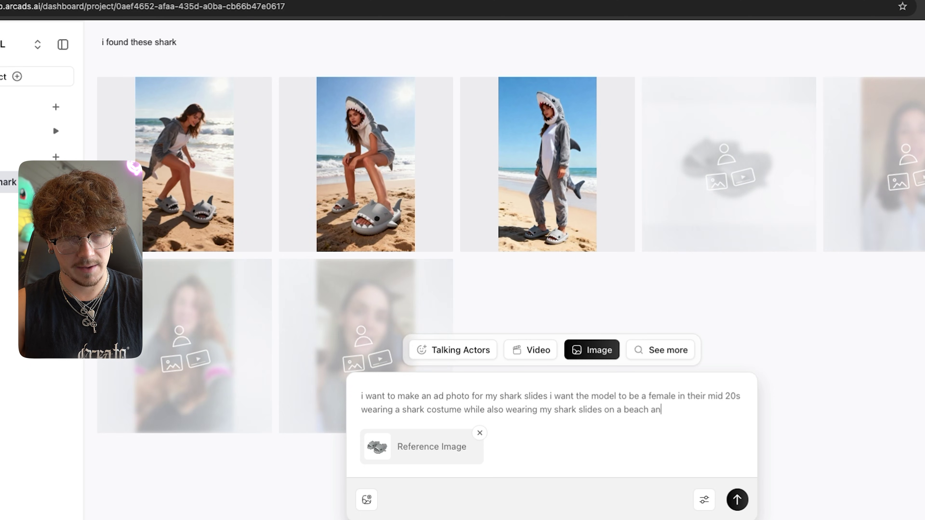
{"action": "type", "text": "d have a male"}
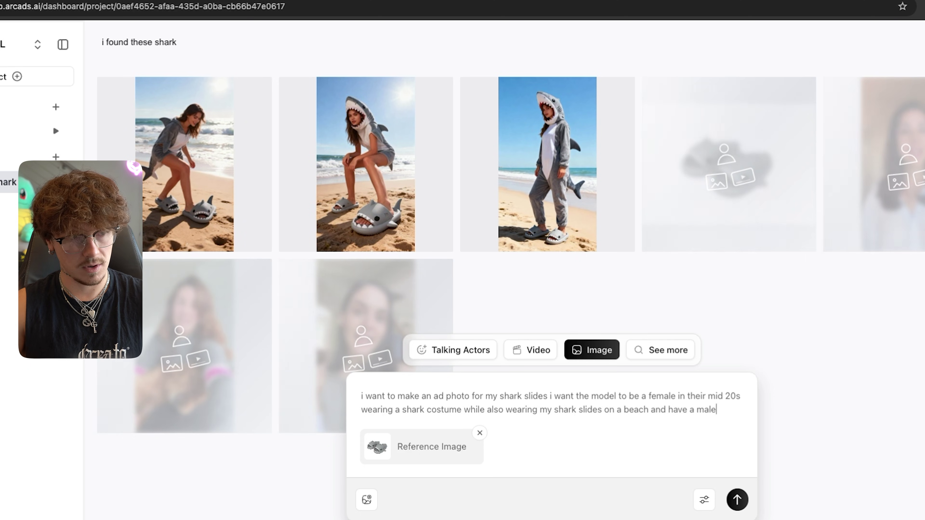
{"action": "type", "text": " model also doing"}
{"action": "key", "text": "Return"}
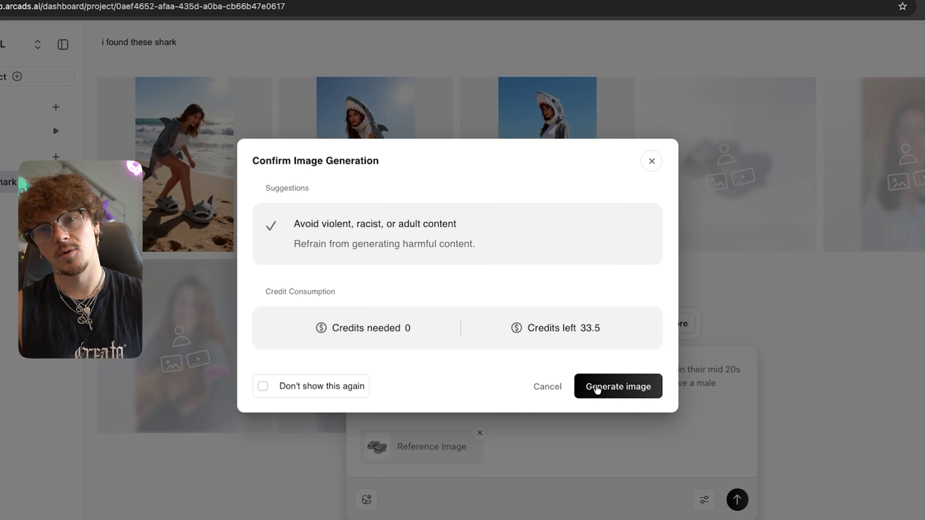
{"action": "left_click", "coordinate": [597, 387]}
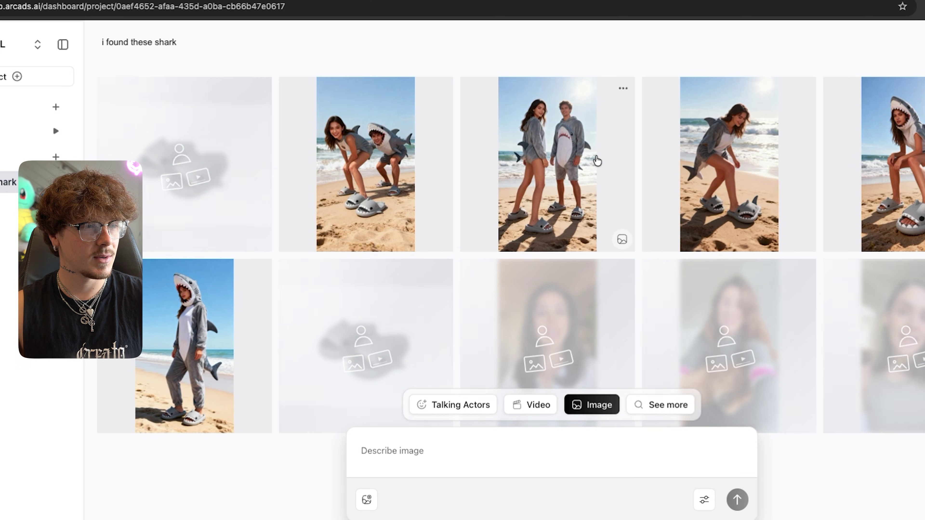
- Examine the generated photos of the male and female models in shark costumes on the beach
{"action": "left_click", "coordinate": [597, 161]}
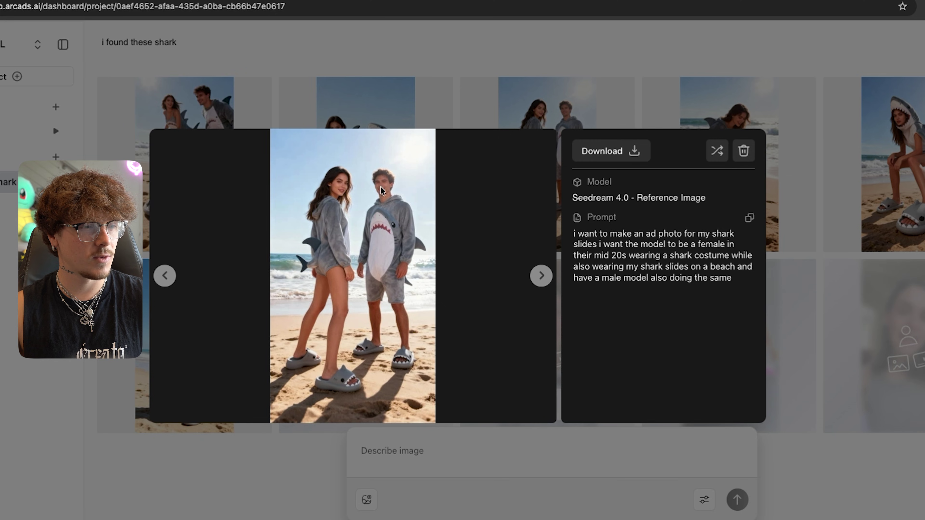
{"action": "left_click", "coordinate": [164, 277]}
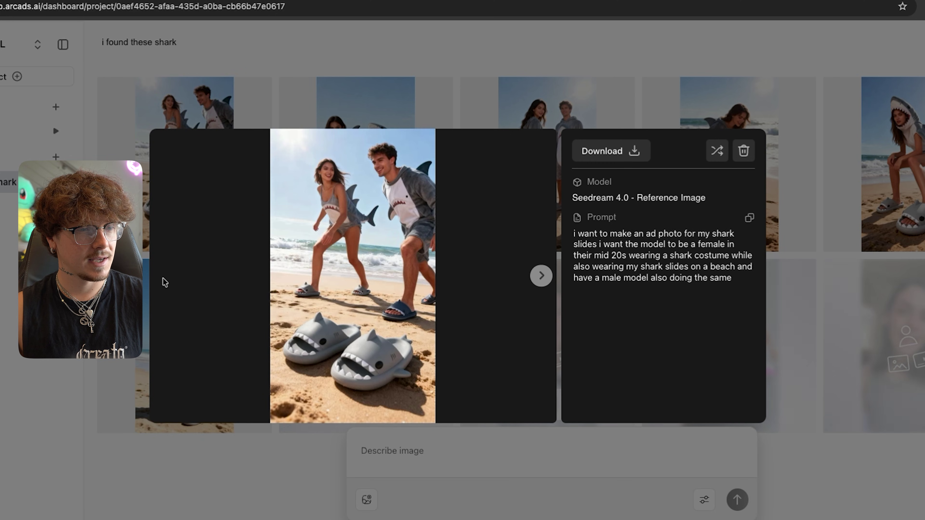
{"action": "left_click", "coordinate": [541, 276]}
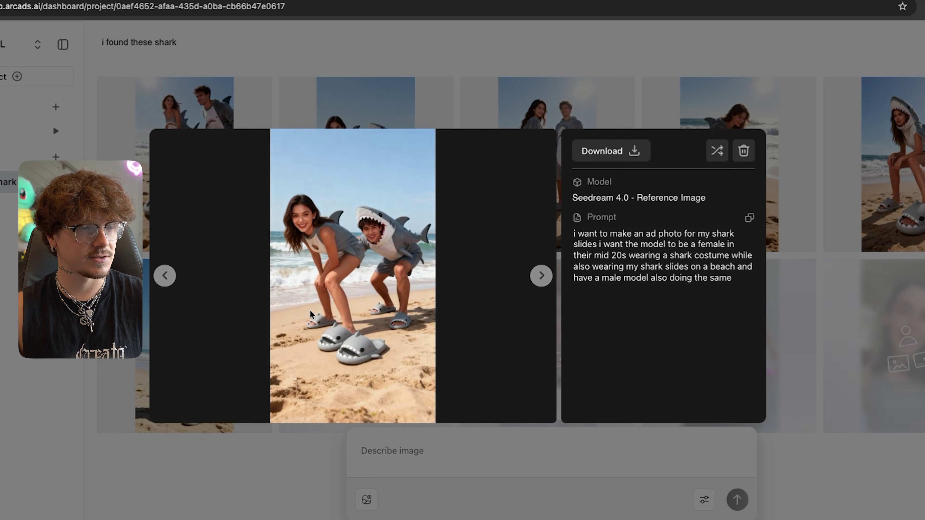
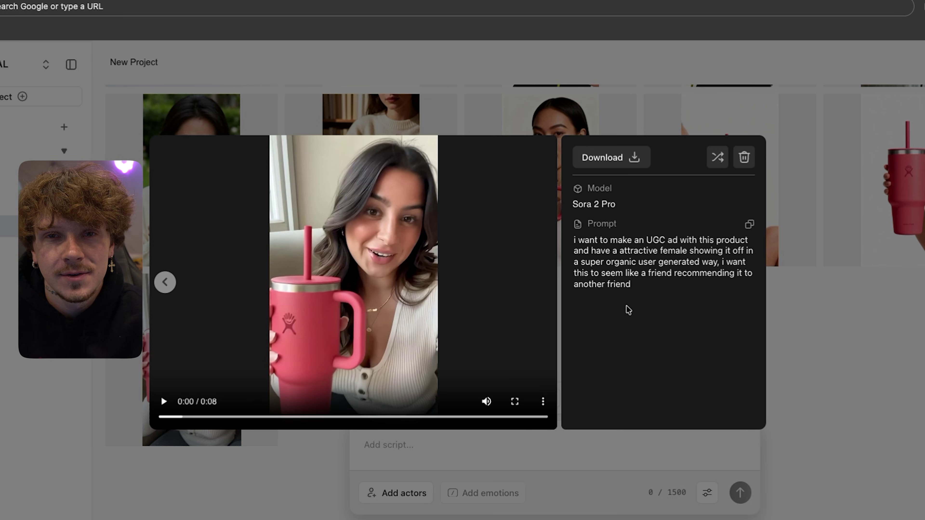
- Review the prompt of the Sora 2 Pro UGC video with the red tumbler and load that video for remixing
{"action": "triple_click", "coordinate": [652, 284]}
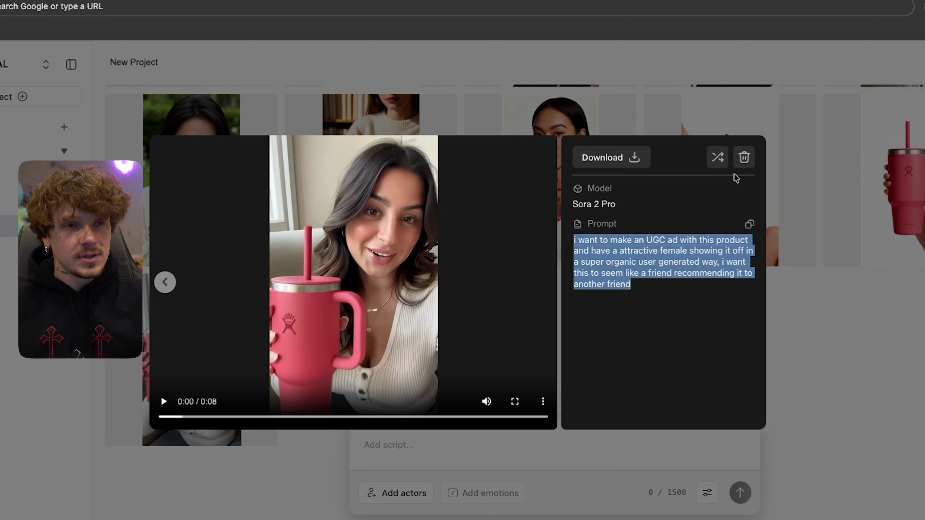
{"action": "left_click", "coordinate": [530, 113]}
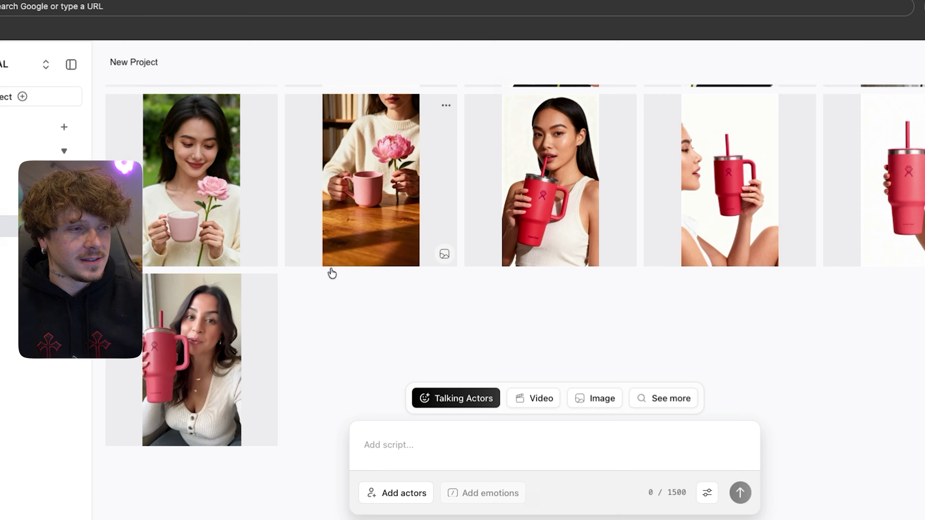
{"action": "scroll", "coordinate": [244, 328], "scroll_direction": "down", "scroll_amount": 5}
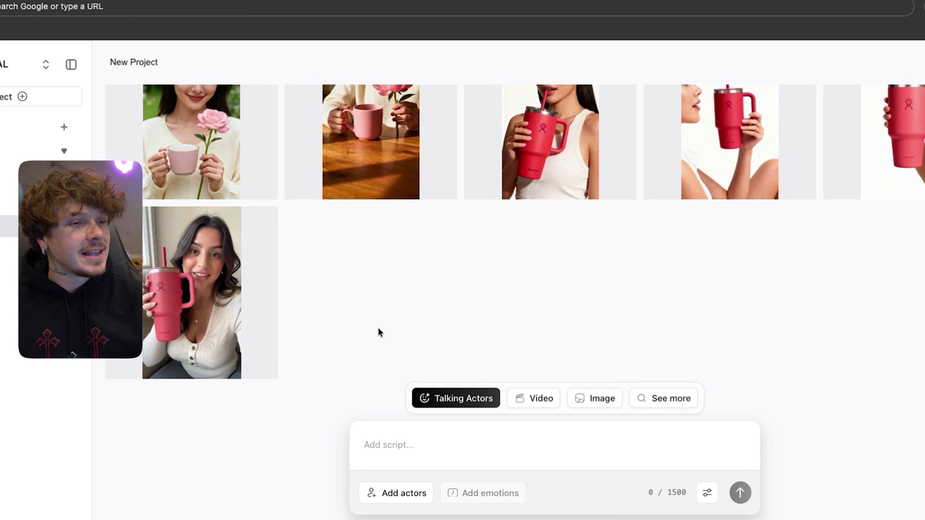
{"action": "left_click", "coordinate": [243, 262]}
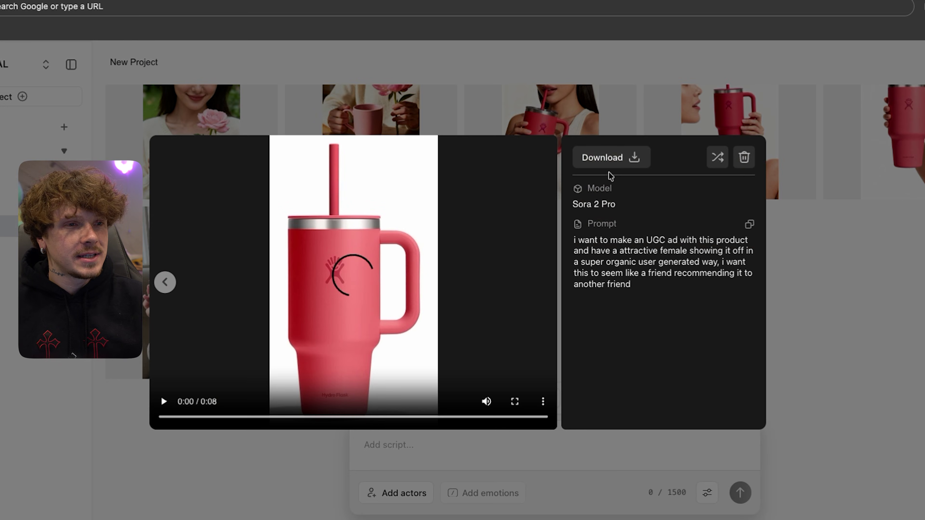
{"action": "left_click", "coordinate": [717, 158]}
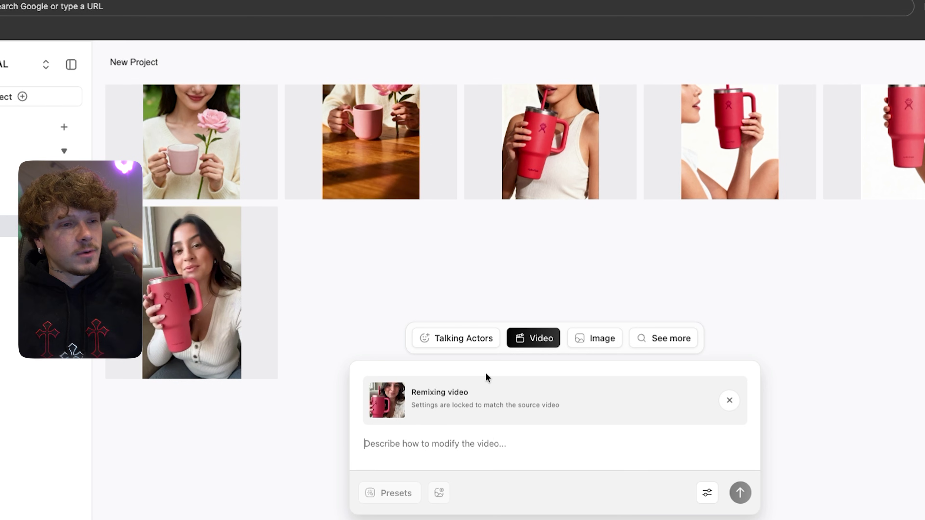
- Switch to talking actors and examine the actor library, the custom actors in progress, the actor creation options and the draft with the red tumbler
{"action": "left_click", "coordinate": [463, 343]}
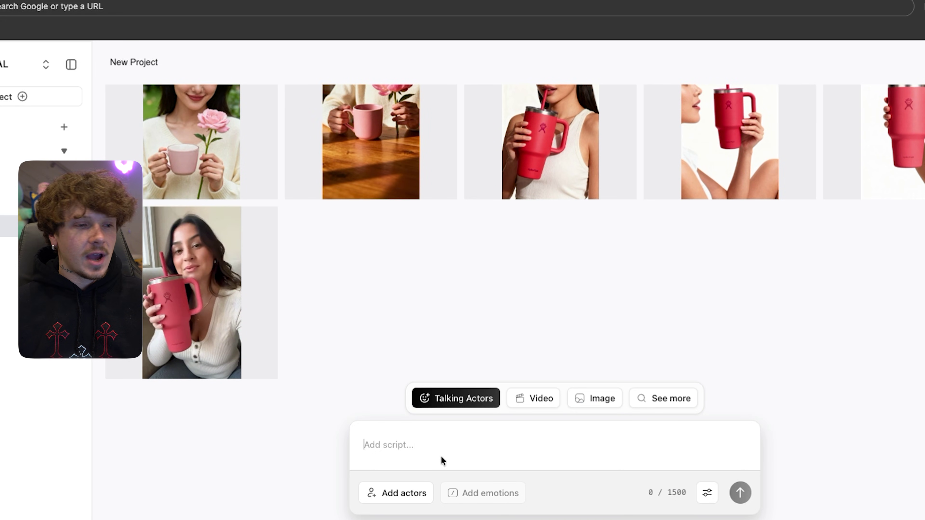
{"action": "left_click", "coordinate": [415, 495]}
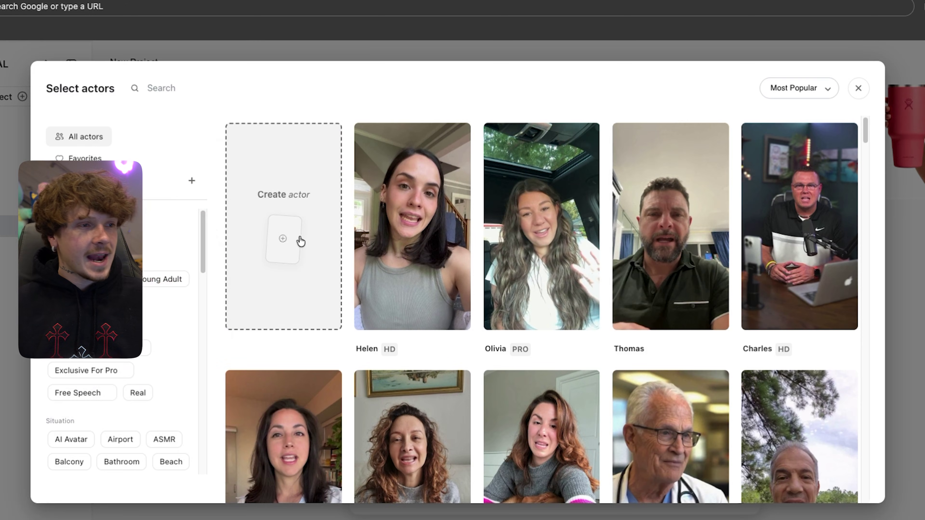
{"action": "left_click", "coordinate": [288, 204]}
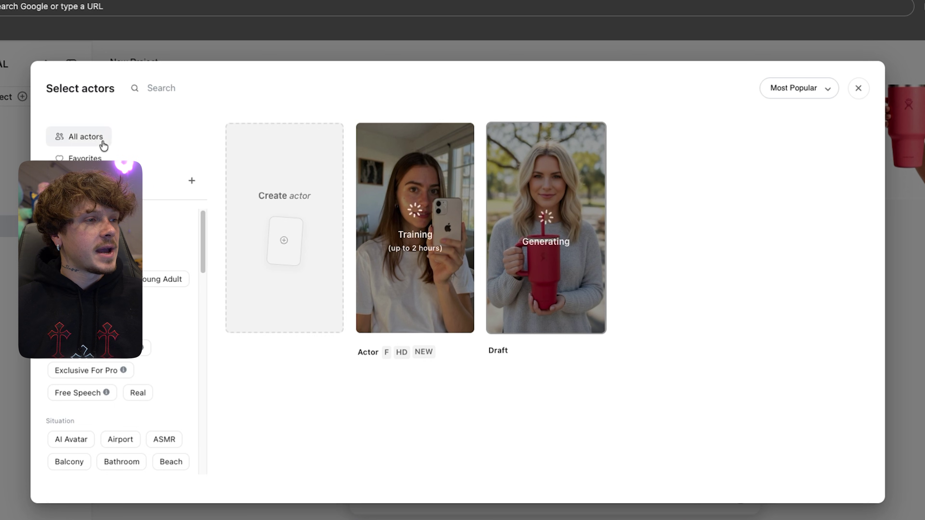
{"action": "left_click", "coordinate": [93, 138]}
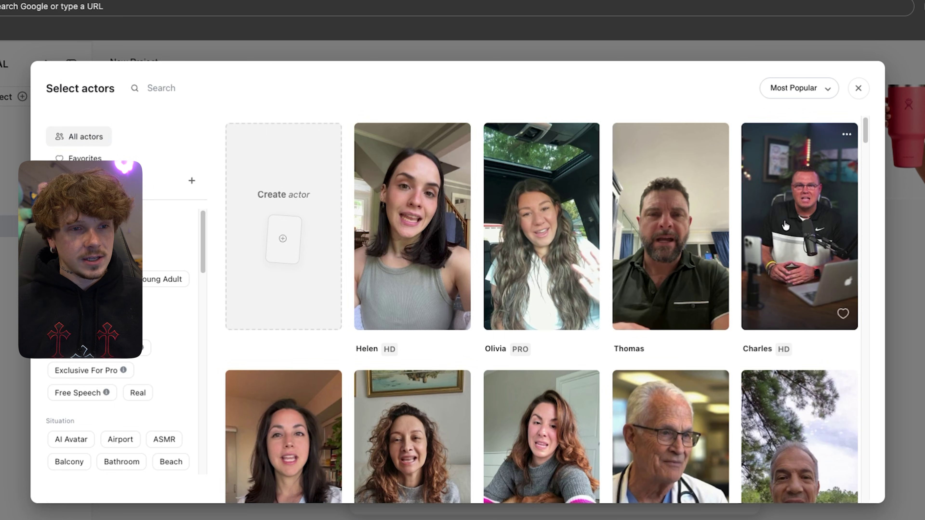
{"action": "left_click", "coordinate": [138, 180]}
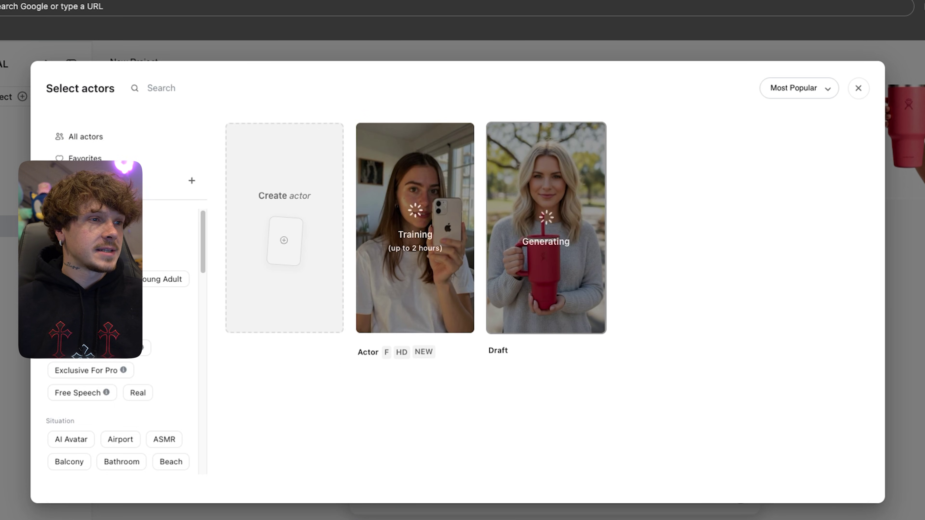
{"action": "left_click", "coordinate": [309, 191]}
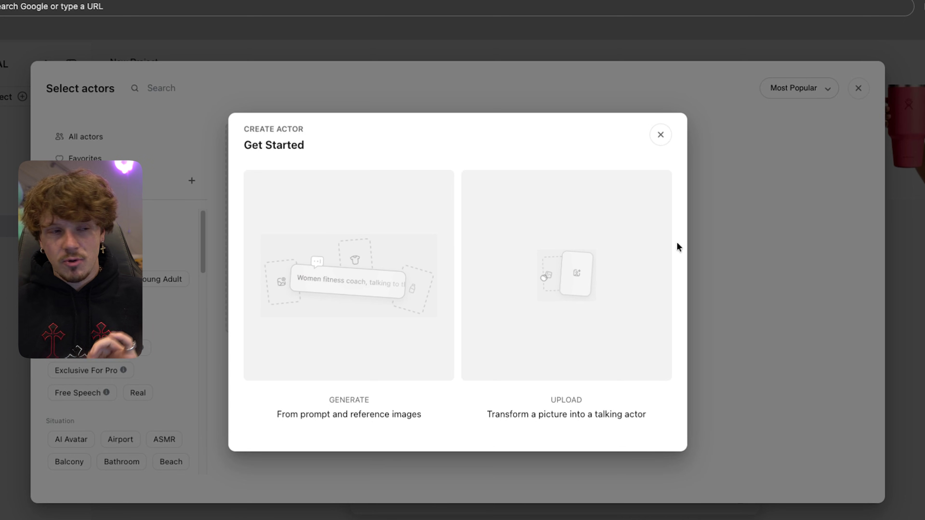
{"action": "left_click", "coordinate": [702, 317]}
{"action": "left_click", "coordinate": [568, 226]}
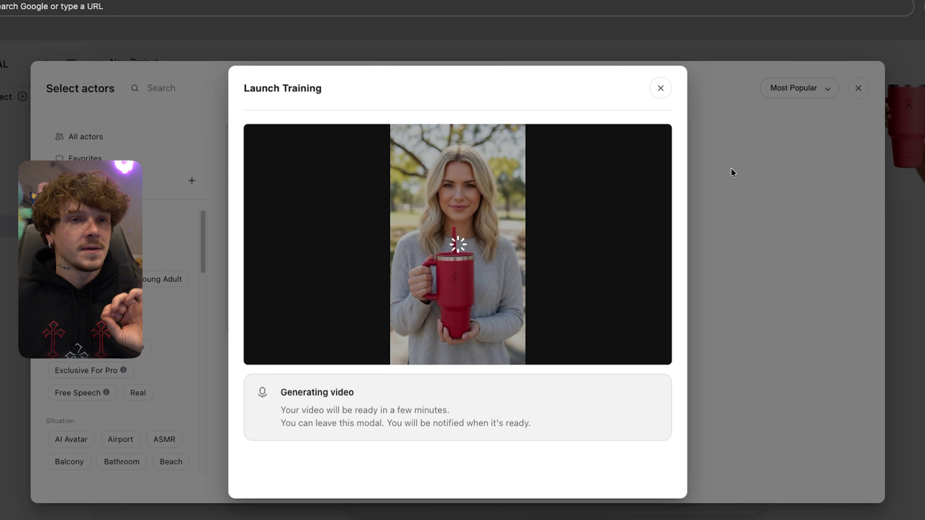
{"action": "left_click", "coordinate": [863, 92]}
{"action": "left_click", "coordinate": [858, 88]}
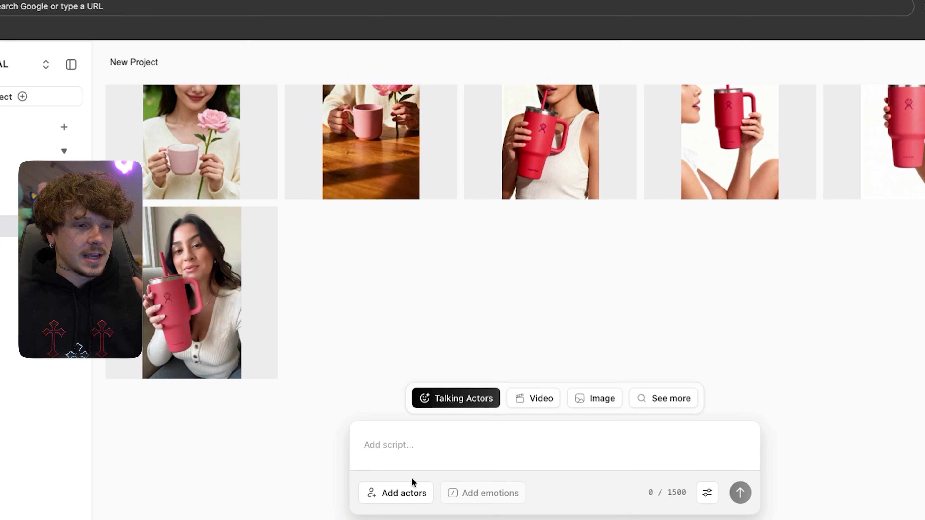
- Add the dark-haired woman in the grey tank top from the library as the talking actor
{"action": "left_click", "coordinate": [398, 488]}
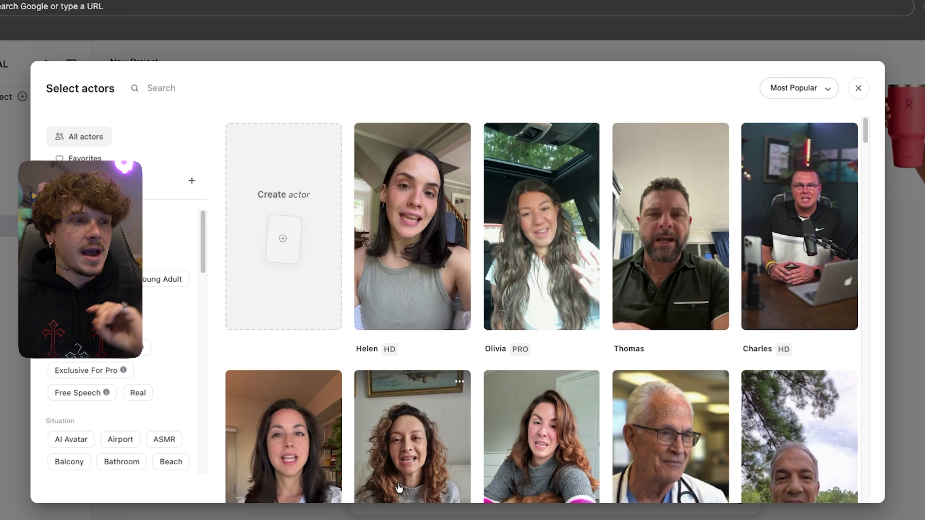
{"action": "left_click", "coordinate": [364, 165]}
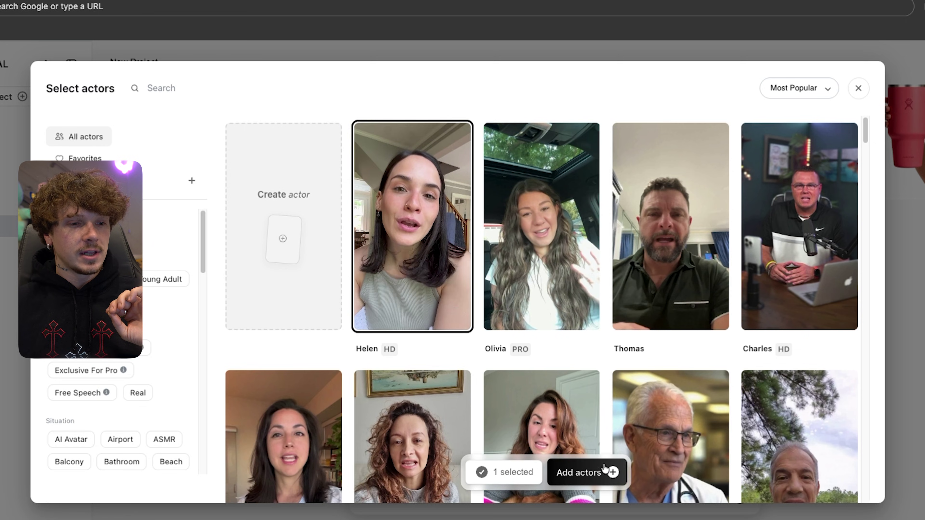
{"action": "left_click", "coordinate": [590, 472]}
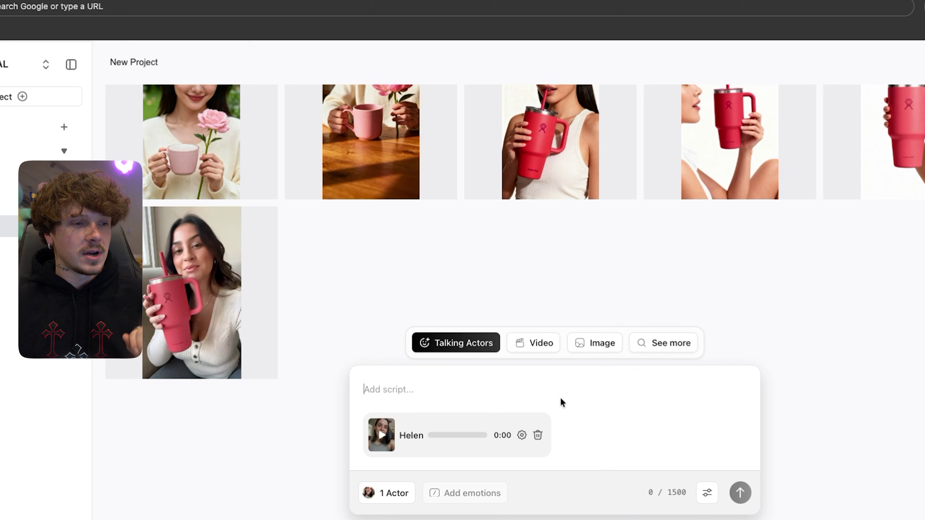
- Enter "hey you here is our new hydro flask" as the talking actor's script
{"action": "left_click", "coordinate": [400, 395]}
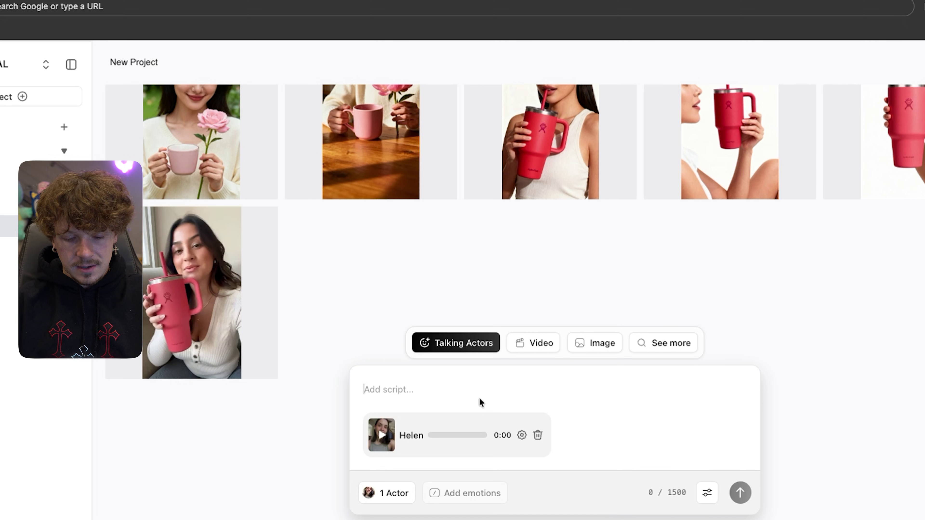
{"action": "type", "text": "hey you "}
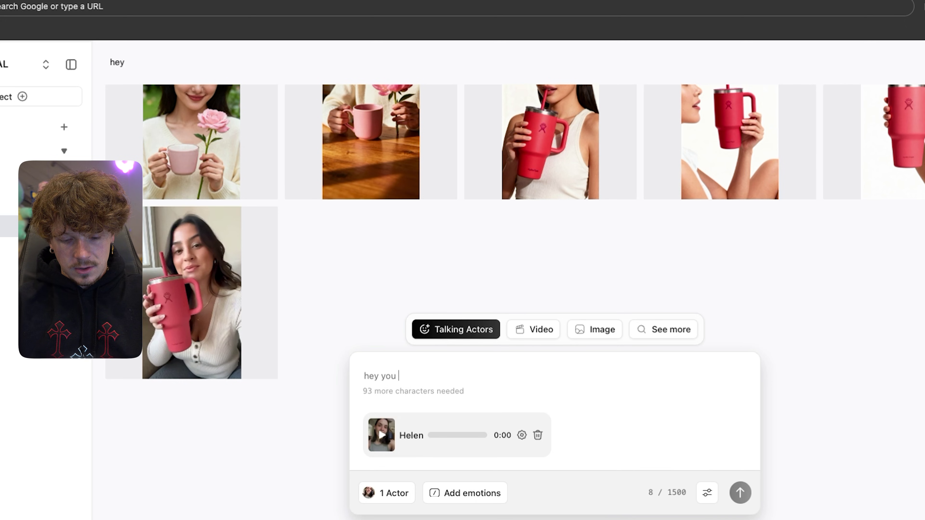
{"action": "type", "text": "here is our ne"}
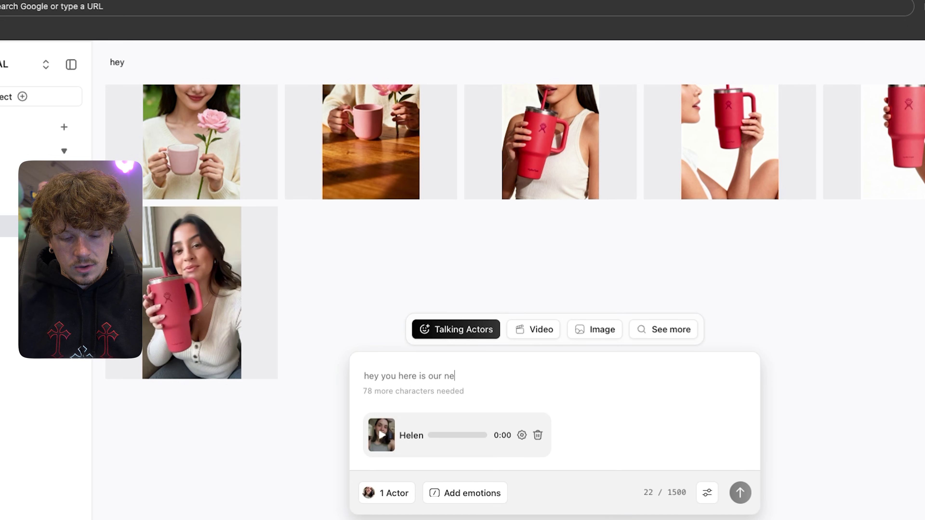
{"action": "type", "text": "w hydro flask"}
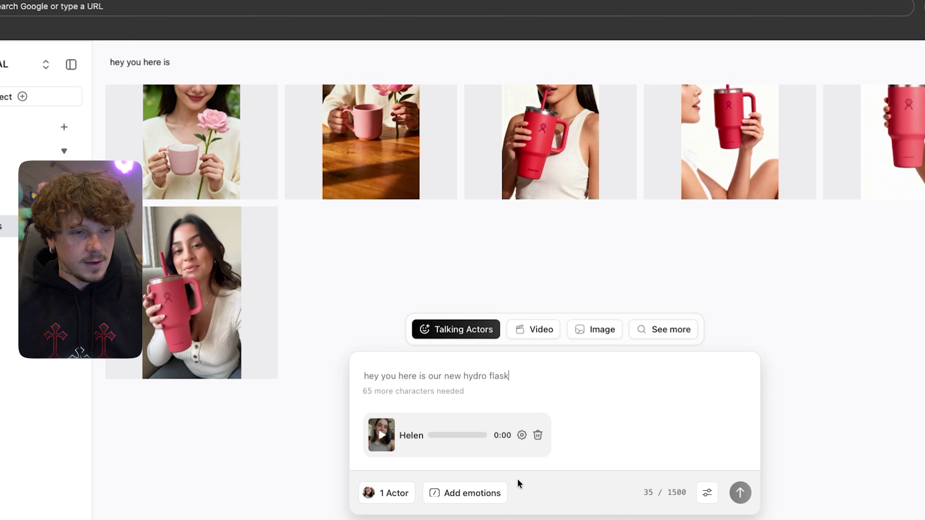
- Apply the excited emotion to the script and set the actor's voice-over speed to 1.20X
{"action": "left_click", "coordinate": [477, 504]}
{"action": "left_click", "coordinate": [521, 435]}
{"action": "left_click_drag", "start_coordinate": [784, 376], "coordinate": [804, 381]}
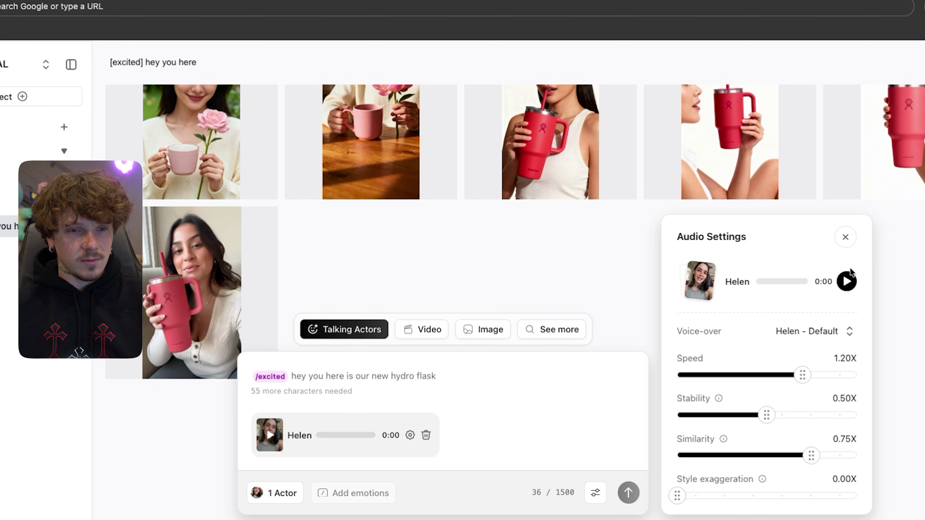
- Extend the script after "hydro flask" with "youll love it this summer", correcting the misspelled word "love"
{"action": "left_click", "coordinate": [454, 371]}
{"action": "type", "text": "youll lobe o"}
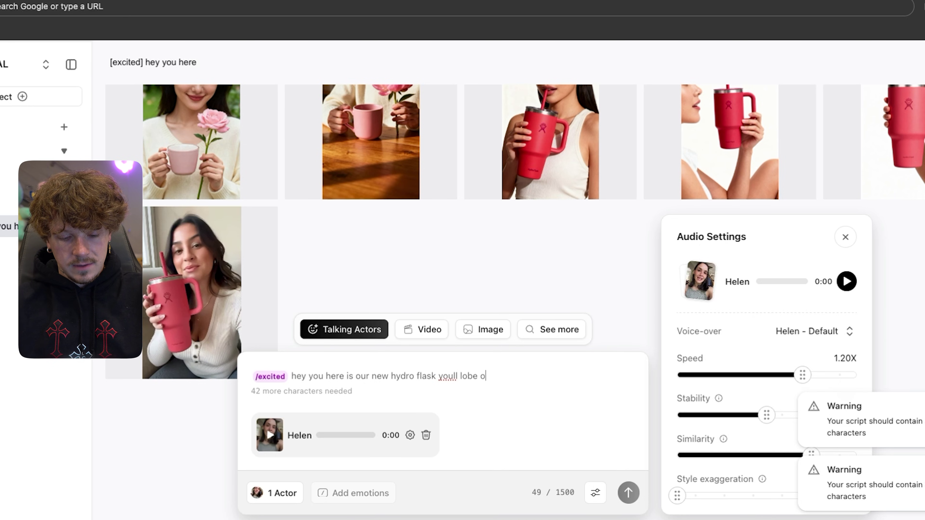
{"action": "key", "text": "BackSpace"}
{"action": "key", "text": "BackSpace"}
{"action": "key", "text": "BackSpace"}
{"action": "key", "text": "BackSpace"}
{"action": "type", "text": "bve"}
{"action": "key", "text": "BackSpace"}
{"action": "key", "text": "BackSpace"}
{"action": "key", "text": "BackSpace"}
{"action": "key", "text": "BackSpace"}
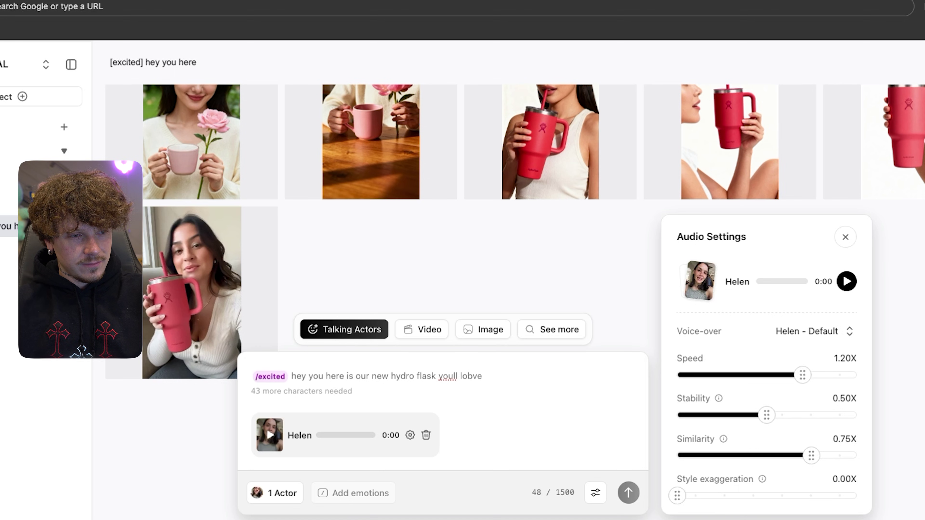
{"action": "type", "text": "ve it this summer"}
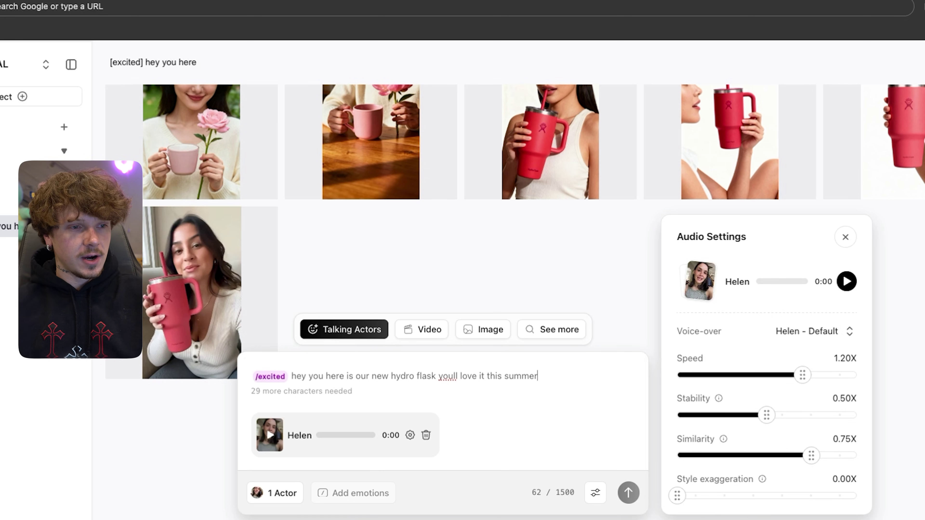
- Add "its perfect for keeping cold drinks cold" to the end of the script and preview the actor's voice-over
{"action": "key", "text": "Return"}
{"action": "type", "text": "its "}
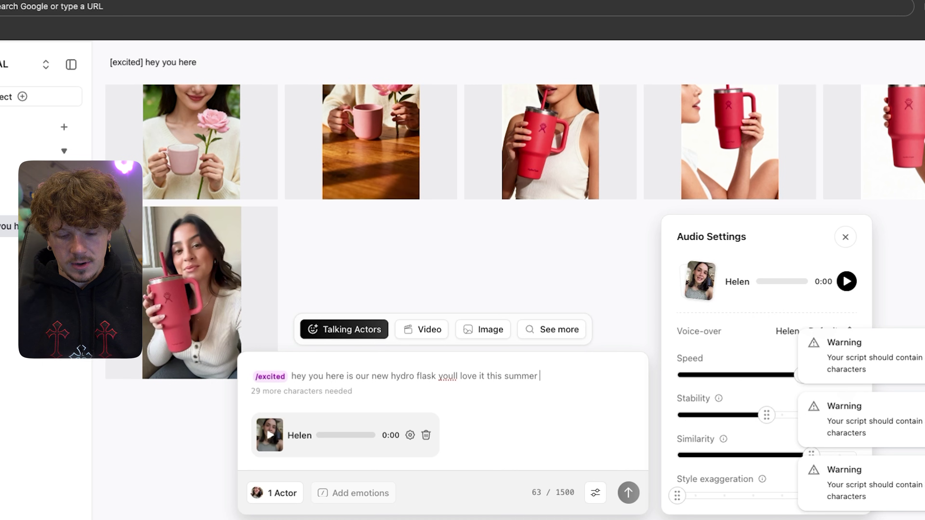
{"action": "type", "text": "perfect fo"}
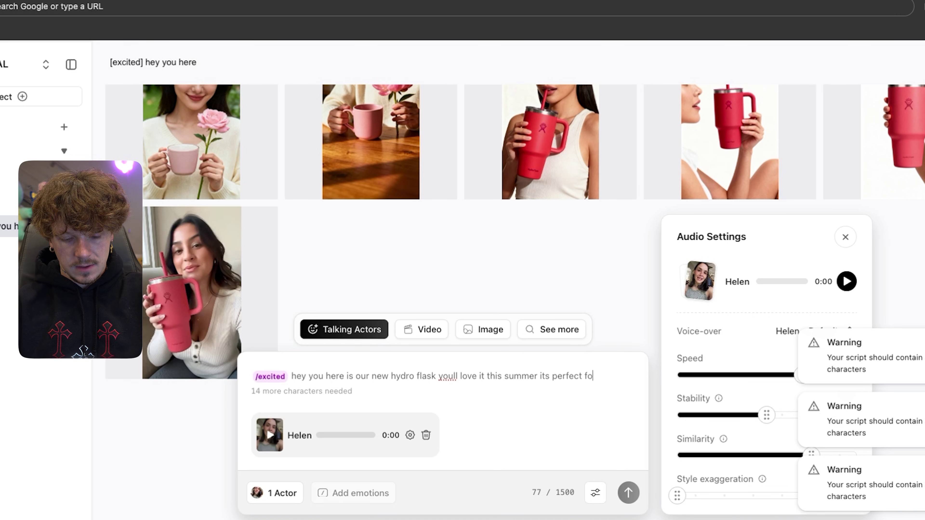
{"action": "type", "text": "r keeping cold drinks cold"}
{"action": "key", "text": "Return"}
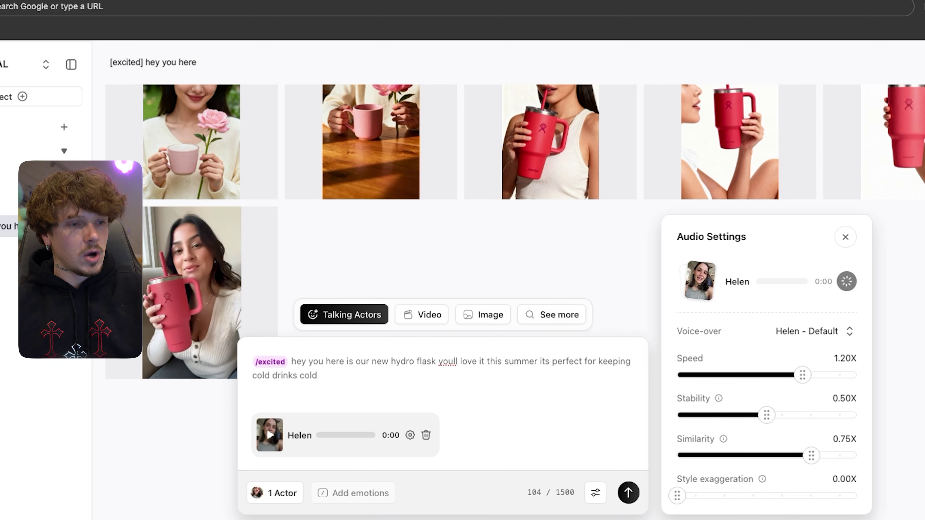
{"action": "key", "text": "BackSpace"}
{"action": "left_click", "coordinate": [847, 282]}
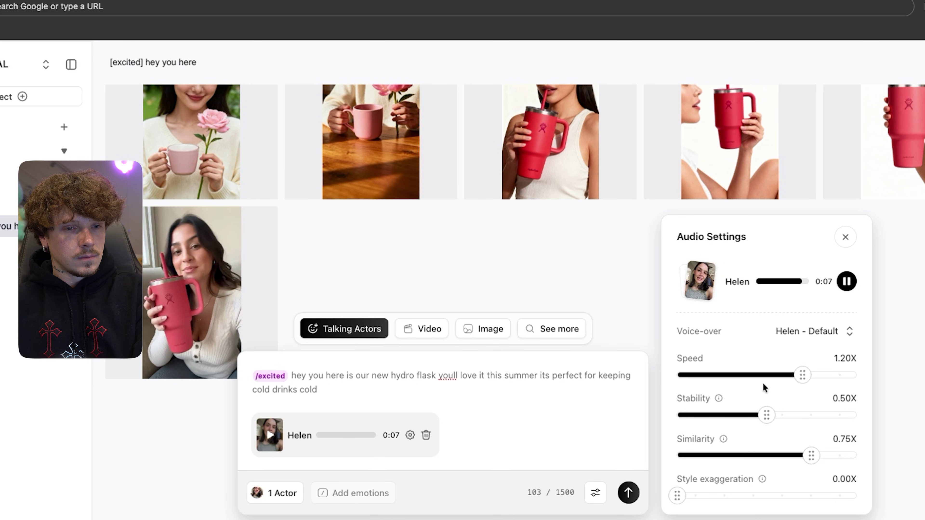
- Set the voice-over speed to 1.30X and style exaggeration to 0.10X, and generate the talking-actor video
{"action": "left_click_drag", "start_coordinate": [803, 376], "coordinate": [820, 376]}
{"action": "left_click", "coordinate": [849, 287]}
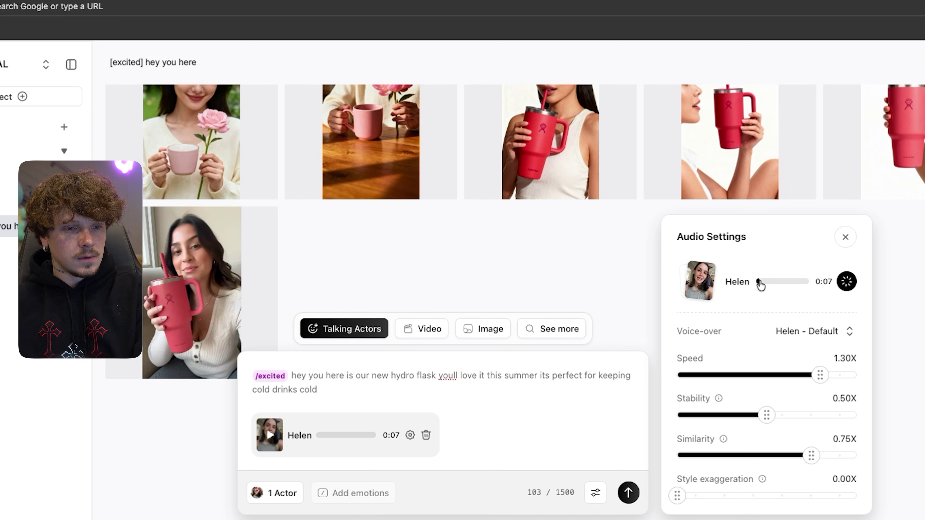
{"action": "left_click_drag", "start_coordinate": [678, 496], "coordinate": [694, 496]}
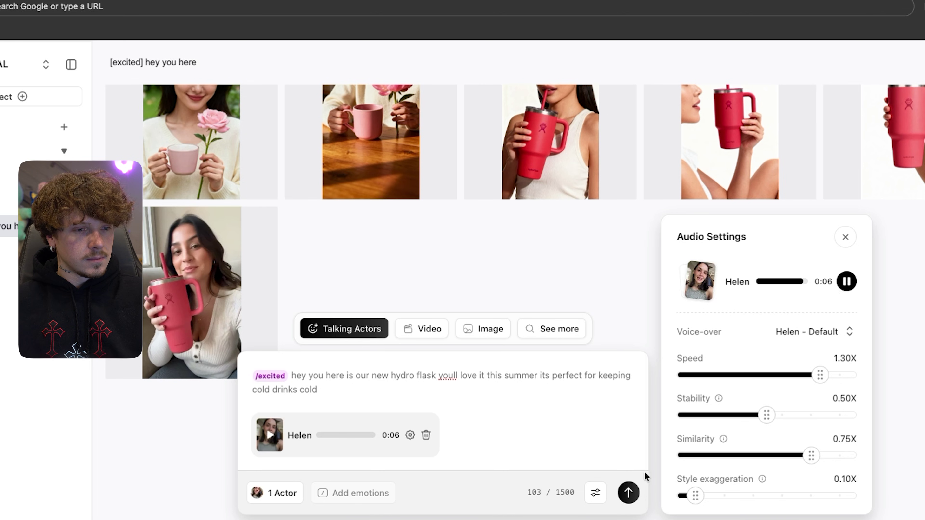
{"action": "left_click", "coordinate": [629, 493]}
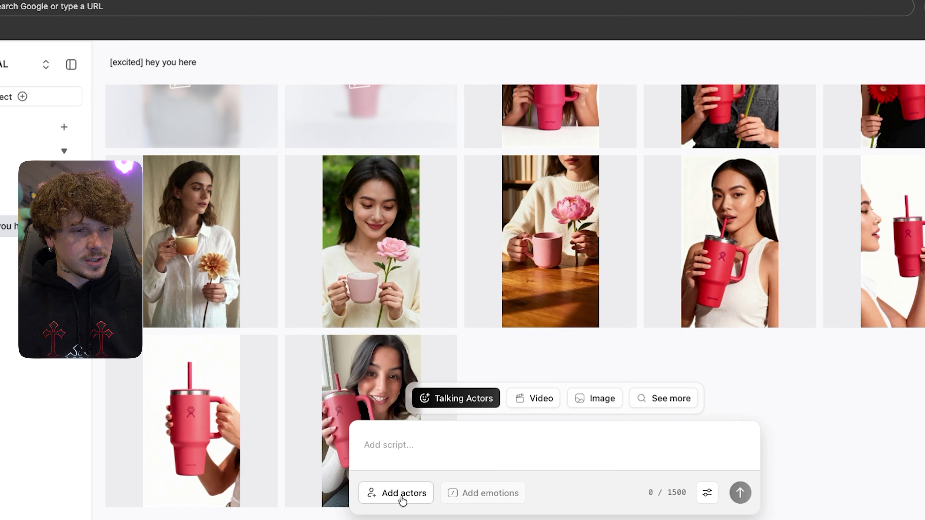
- Define a new prompt-generated actor: "make a actor who is a 18-25 year old man that is holding this hydro flask in the middle of the ocean"
{"action": "left_click", "coordinate": [403, 493]}
{"action": "left_click", "coordinate": [284, 232]}
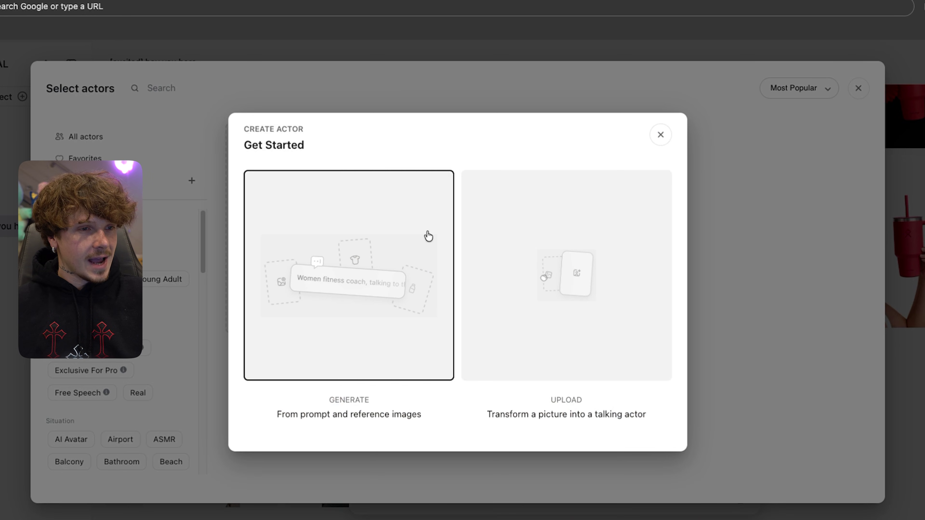
{"action": "left_click", "coordinate": [380, 282]}
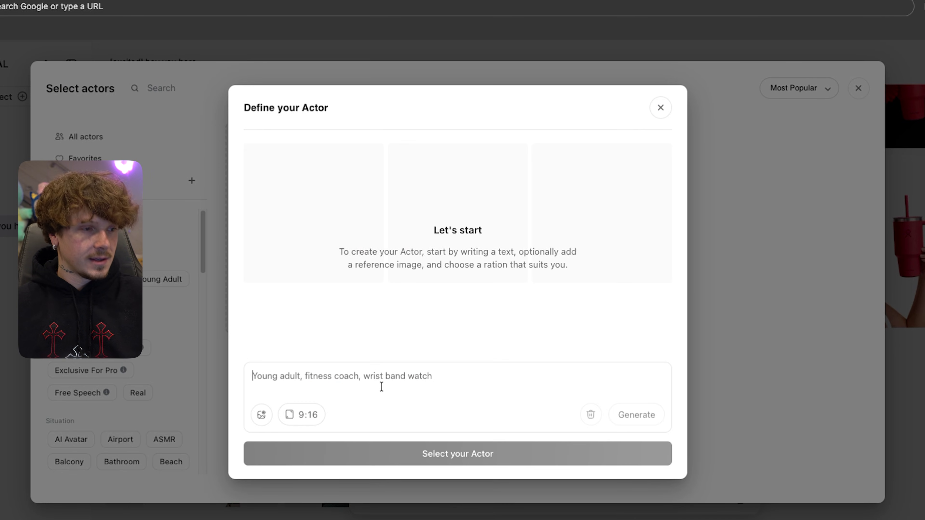
{"action": "type", "text": "m"}
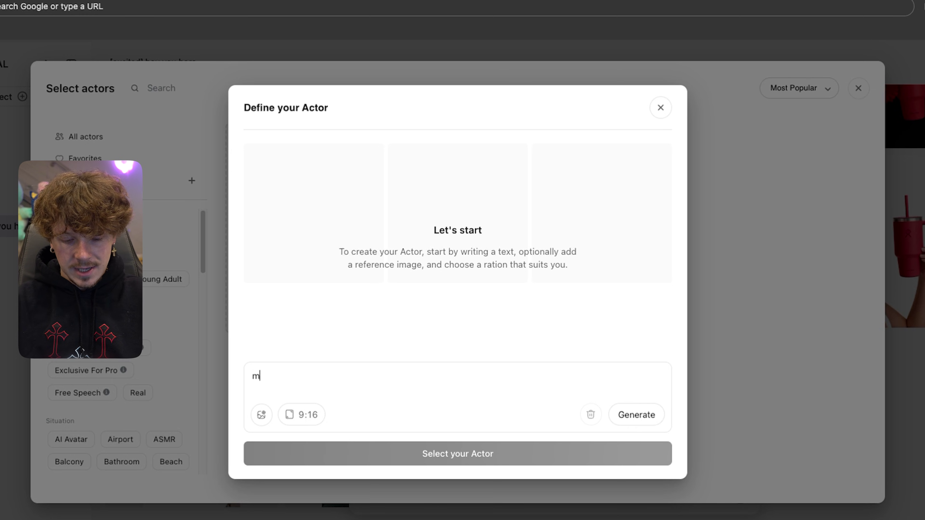
{"action": "type", "text": "ake a actor who is a 18-25 year old"}
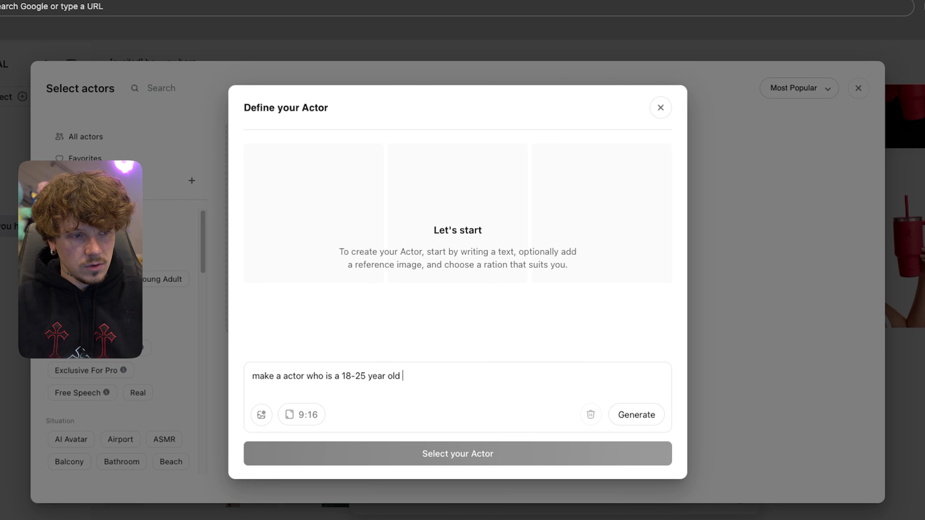
{"action": "type", "text": "man that"}
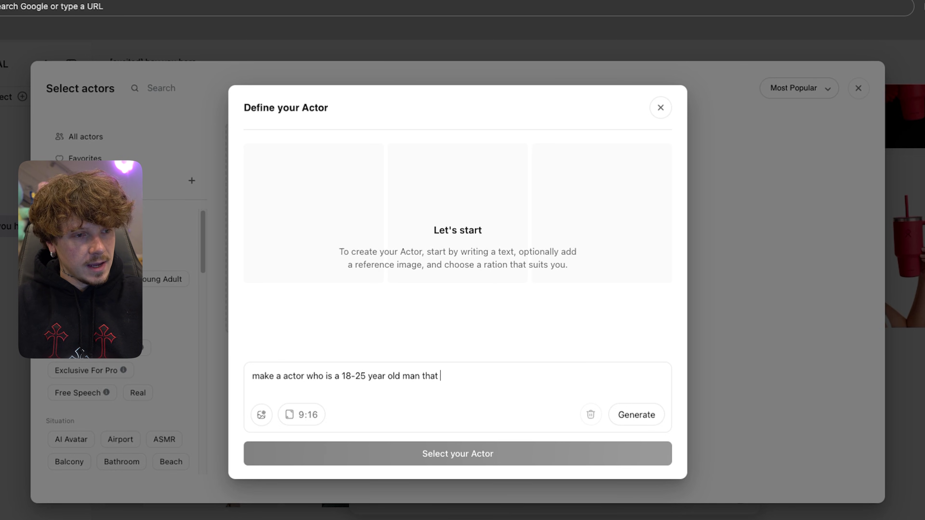
{"action": "type", "text": " is holding this hydro flask in the"}
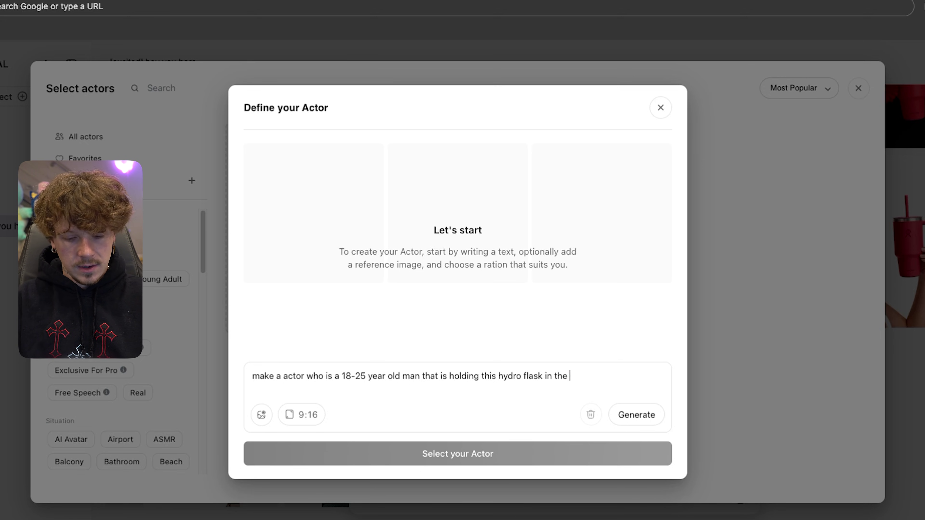
{"action": "key", "text": "BackSpace"}
{"action": "key", "text": "BackSpace"}
{"action": "key", "text": "BackSpace"}
{"action": "key", "text": "BackSpace"}
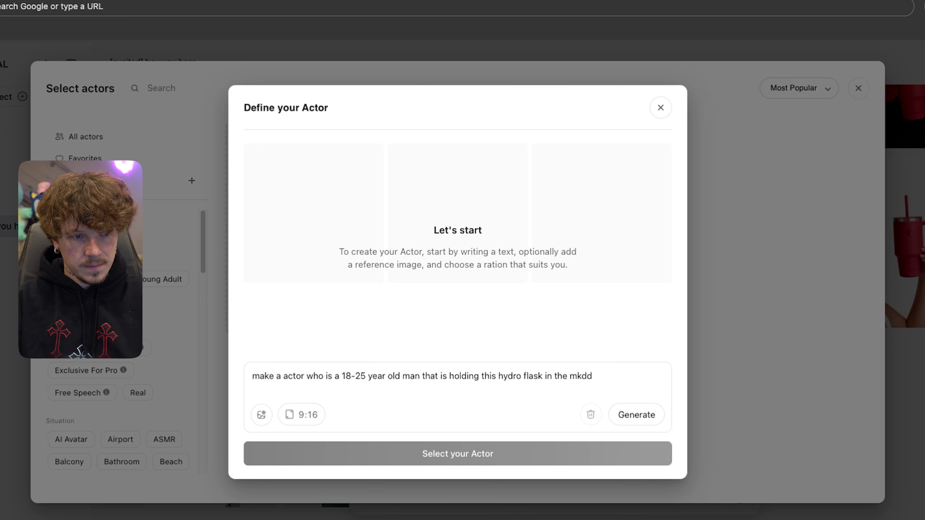
{"action": "key", "text": "BackSpace"}
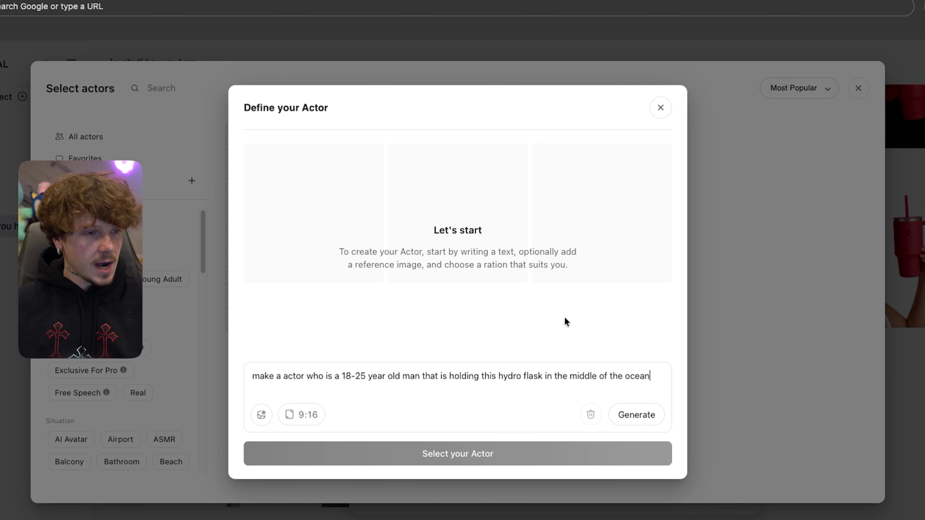
- Attach the red Hydro Flask image as a reference to the actor prompt and generate the actor images
{"action": "triple_click", "coordinate": [440, 373]}
{"action": "left_click", "coordinate": [523, 425]}
{"action": "triple_click", "coordinate": [547, 378]}
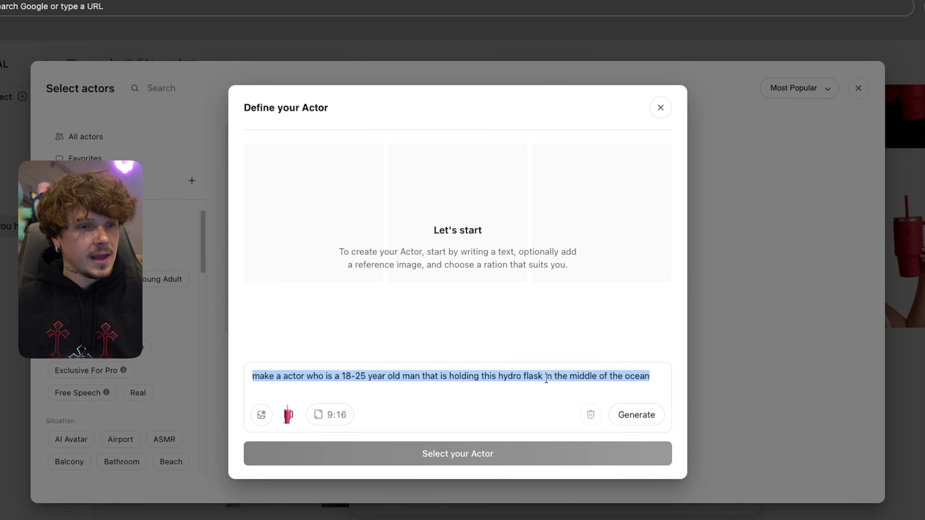
{"action": "left_click", "coordinate": [649, 420]}
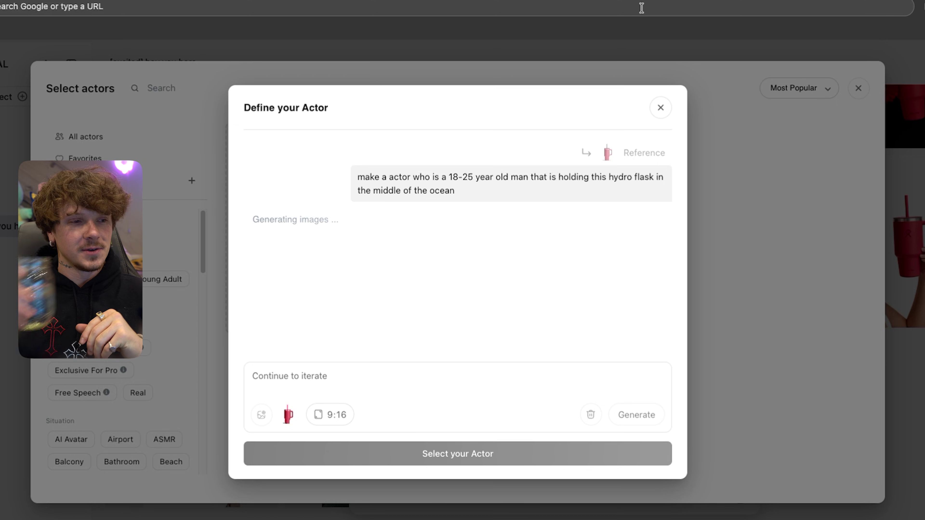
- Choose the generated image of the man holding the tumbler in the ocean at sunset as the custom actor
{"action": "mouse_move", "coordinate": [477, 287]}
{"action": "mouse_move", "coordinate": [614, 288]}
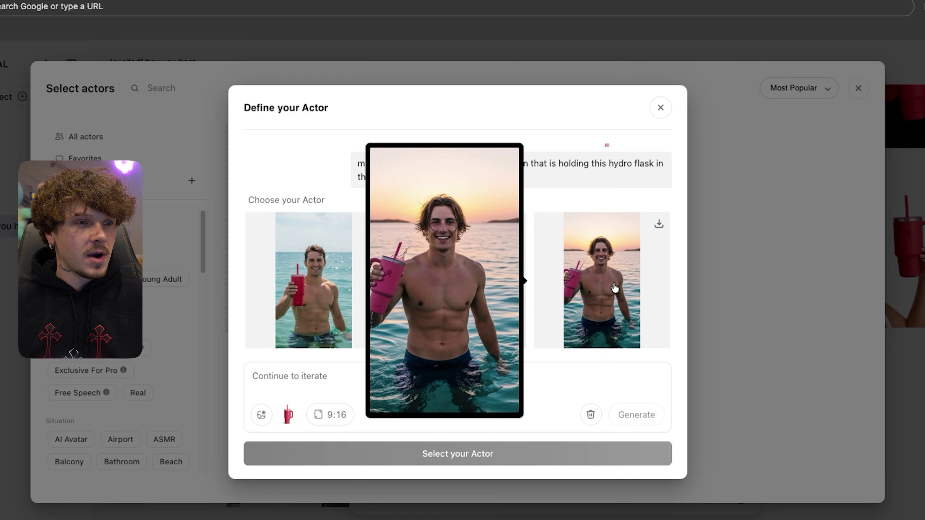
{"action": "left_click", "coordinate": [615, 288]}
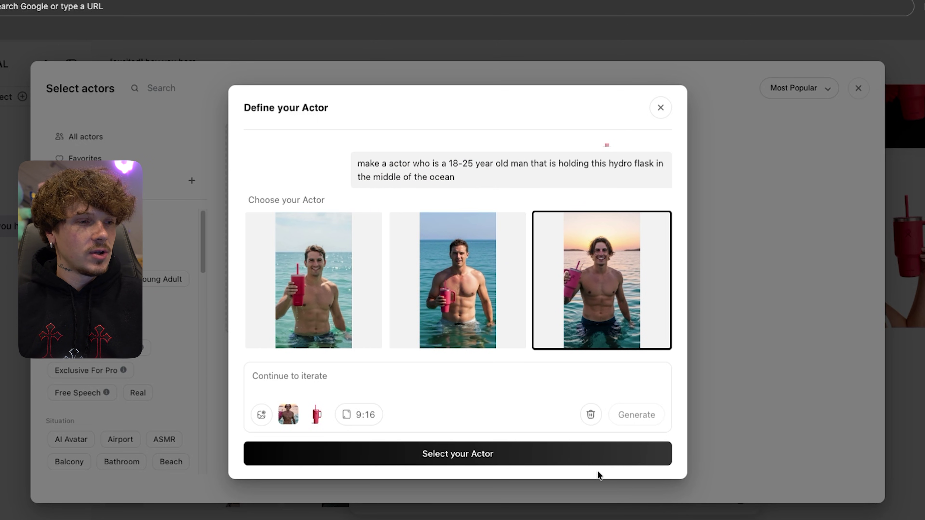
{"action": "left_click", "coordinate": [442, 453]}
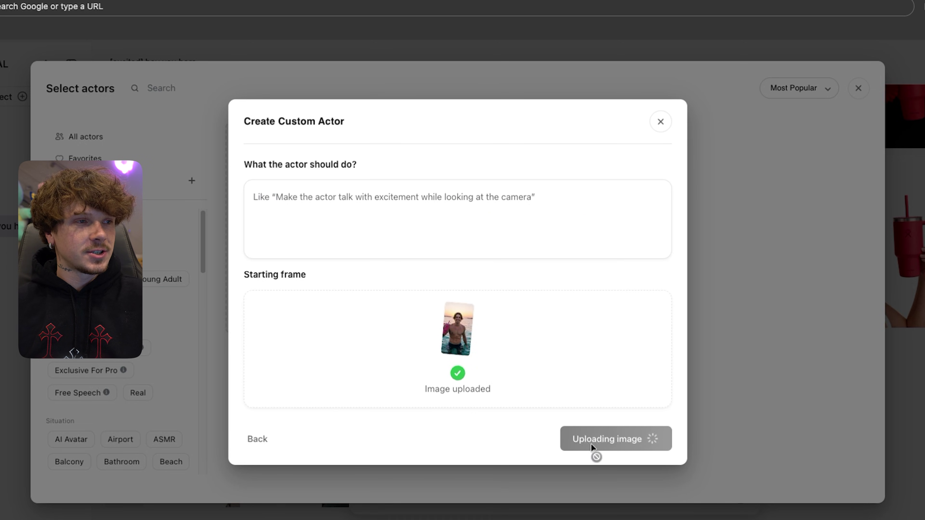
- Enter the prompt "make the actor jump out of the water then excitingly reccomend the hydro flask and show it off as if it was a UGC ad"
{"action": "left_click", "coordinate": [353, 198]}
{"action": "type", "text": "make the actor jump ou"}
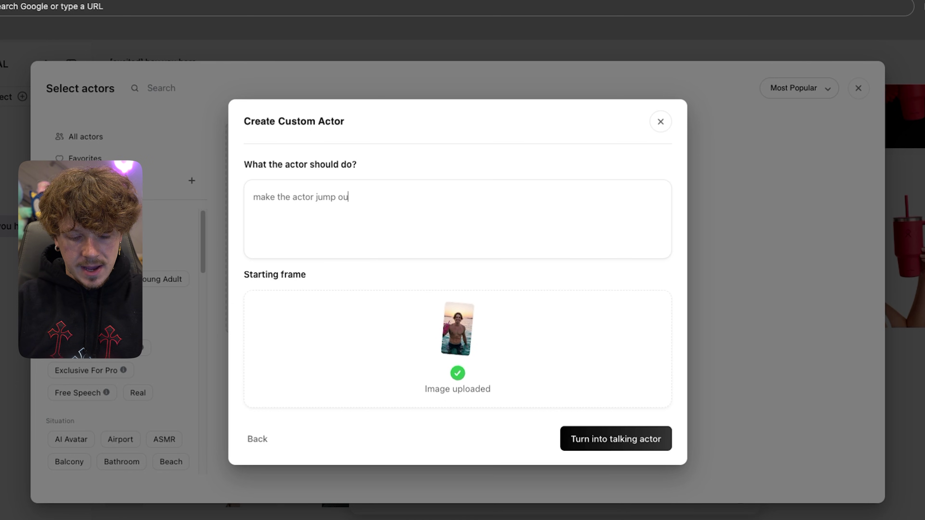
{"action": "type", "text": "t of the water then excitingly"}
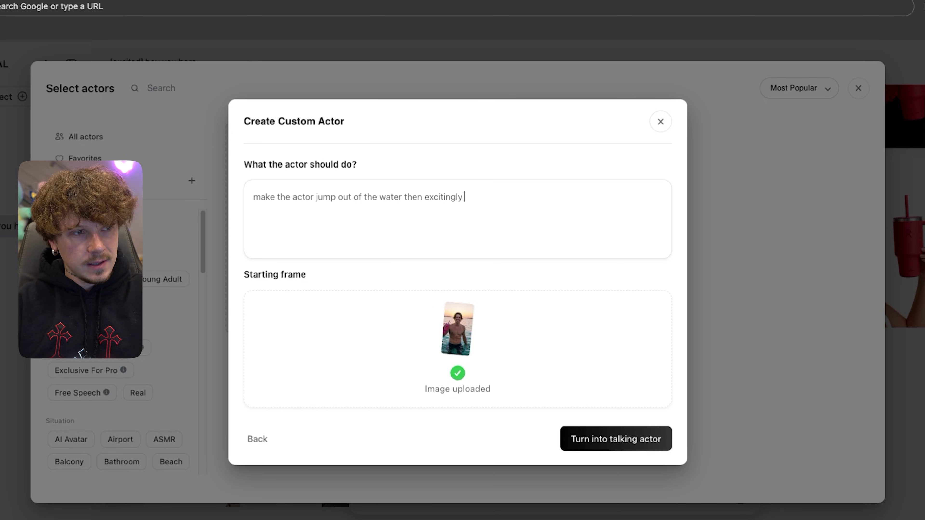
{"action": "type", "text": "the hydro flask and"}
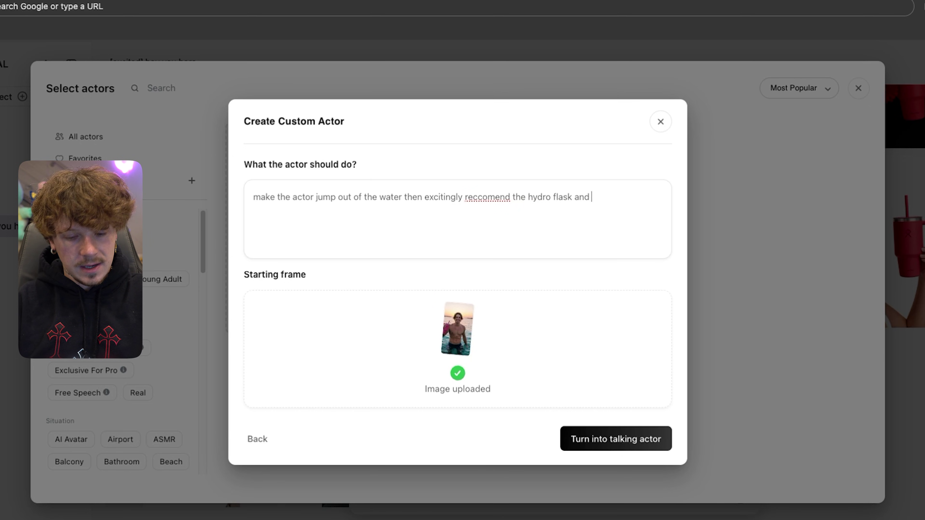
{"action": "type", "text": "it ioff as if it was a"}
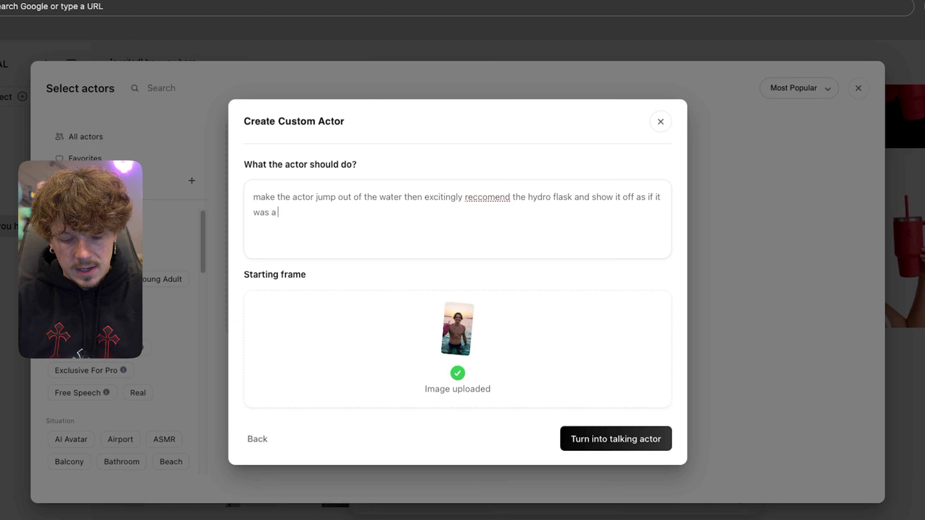
{"action": "type", "text": "UGC ad"}
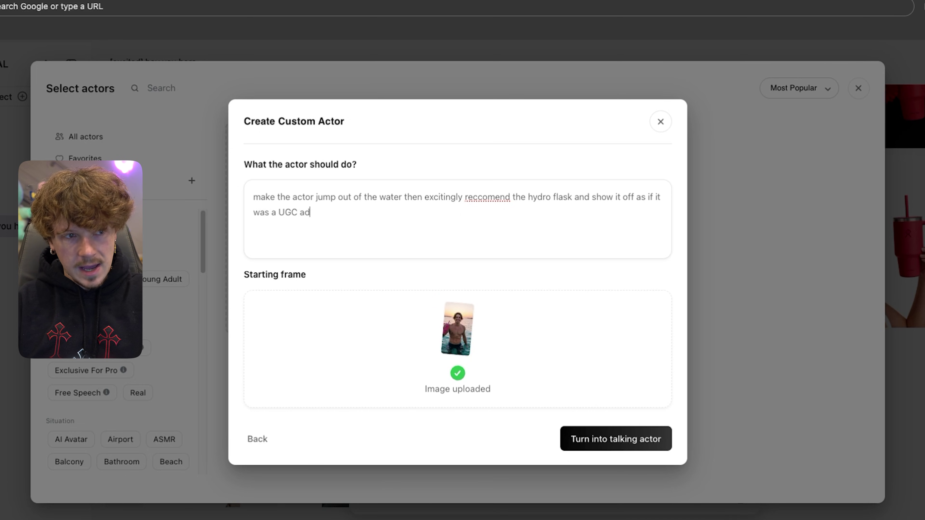
- Append "of a friend selling to a friend i wnat it to look as organic as possible" and turn the image into a talking actor
{"action": "type", "text": " of a friend selling to a frie"}
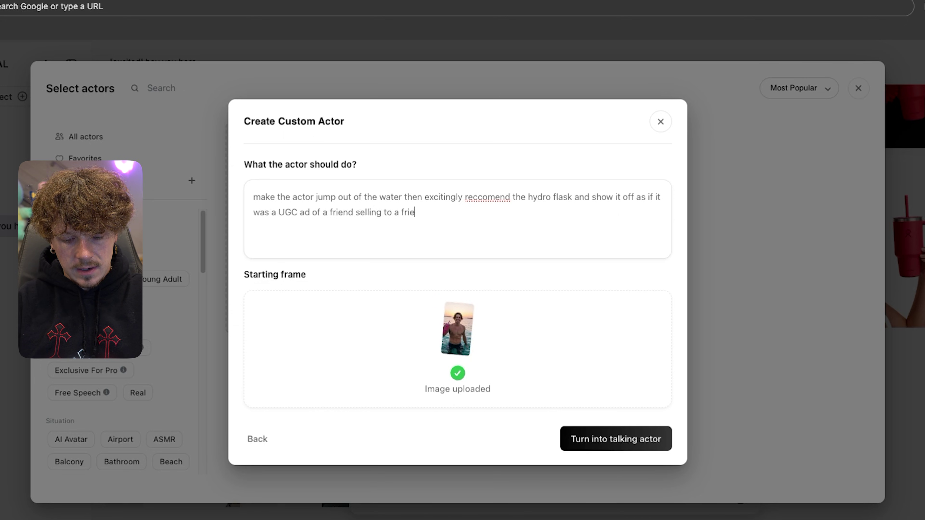
{"action": "type", "text": "wnat it to lo"}
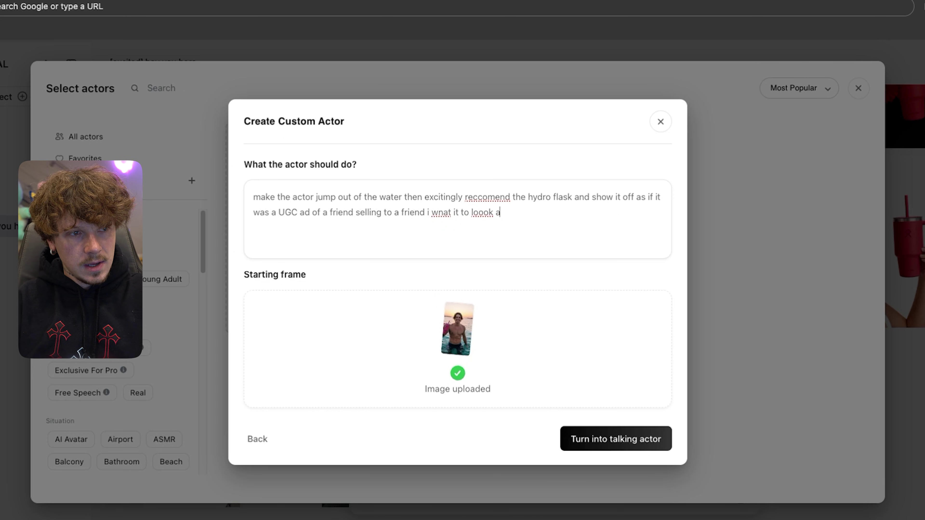
{"action": "type", "text": "ok as organic as possible"}
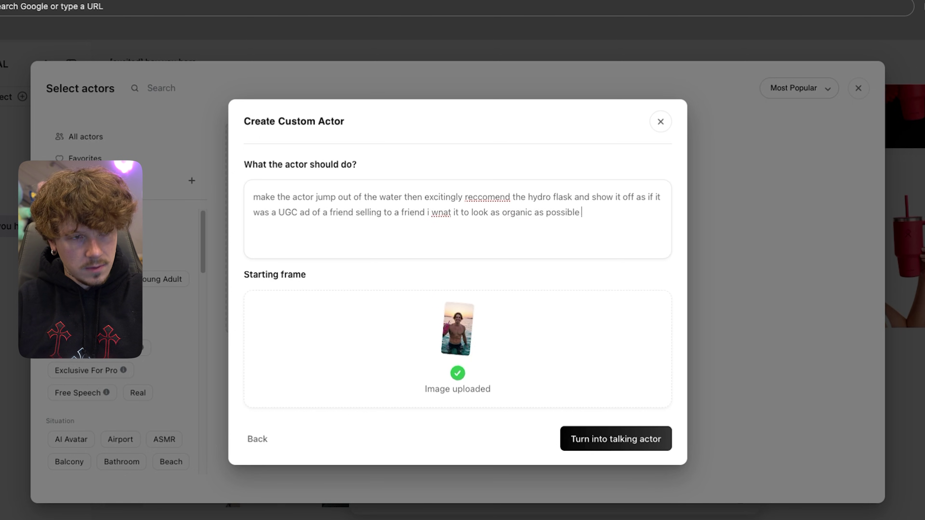
{"action": "left_click", "coordinate": [615, 438]}
- Preview the British Vincent voices, pick the Excited one for the custom actor, and return to the project
{"action": "left_click", "coordinate": [645, 213]}
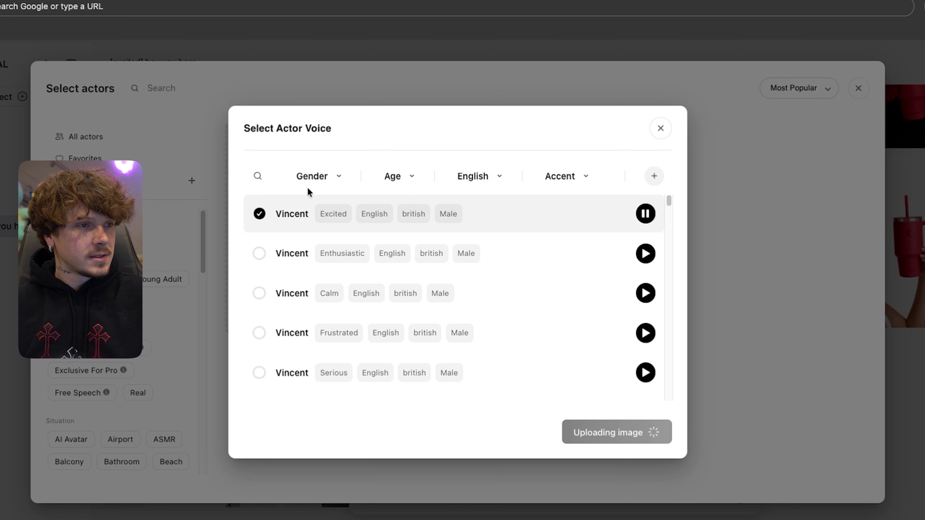
{"action": "left_click", "coordinate": [645, 253]}
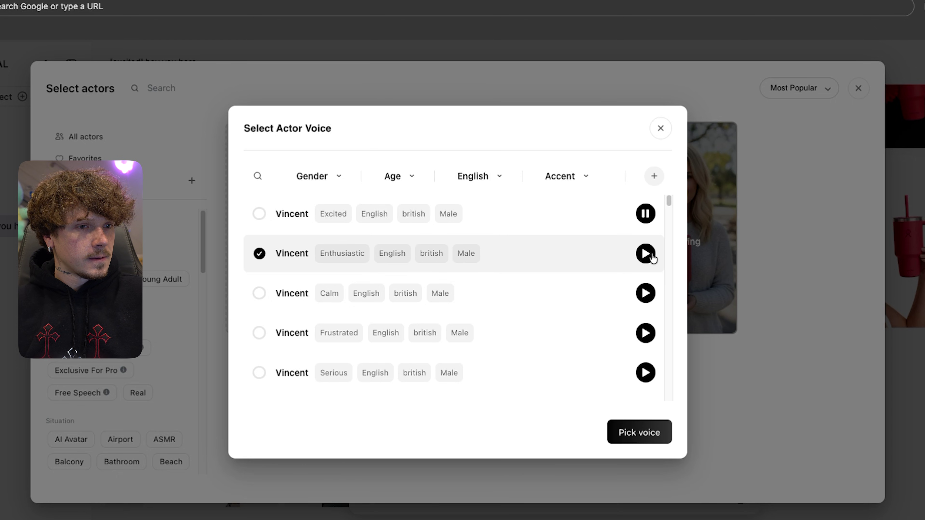
{"action": "left_click", "coordinate": [646, 294]}
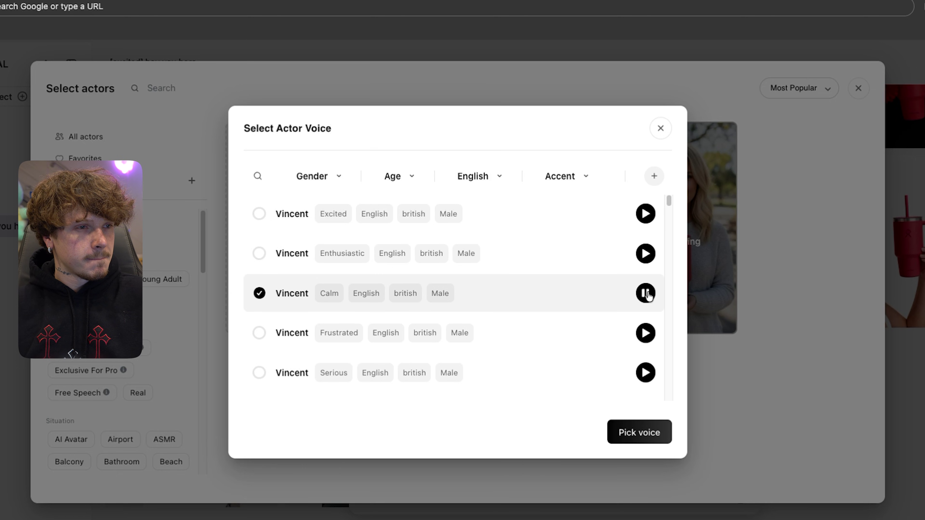
{"action": "left_click", "coordinate": [646, 254]}
{"action": "left_click", "coordinate": [647, 293]}
{"action": "left_click", "coordinate": [652, 330]}
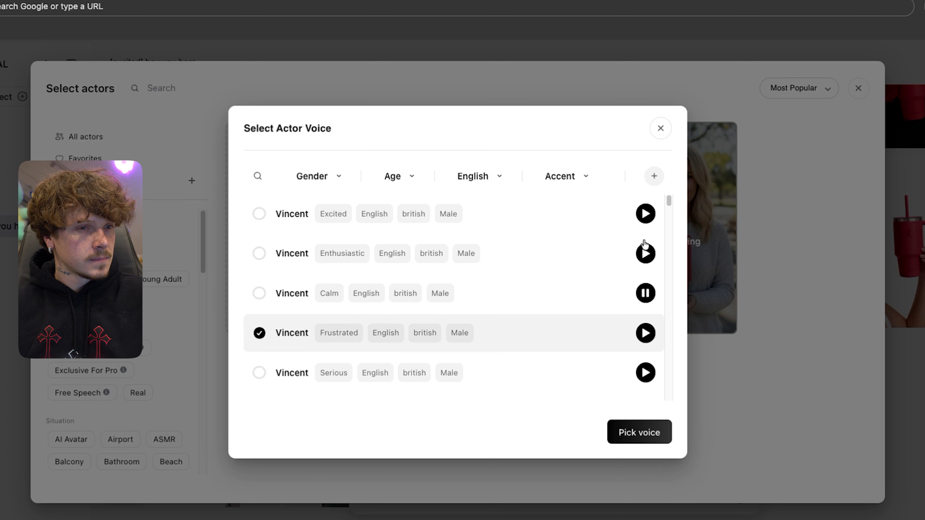
{"action": "left_click", "coordinate": [646, 216]}
{"action": "left_click", "coordinate": [645, 431]}
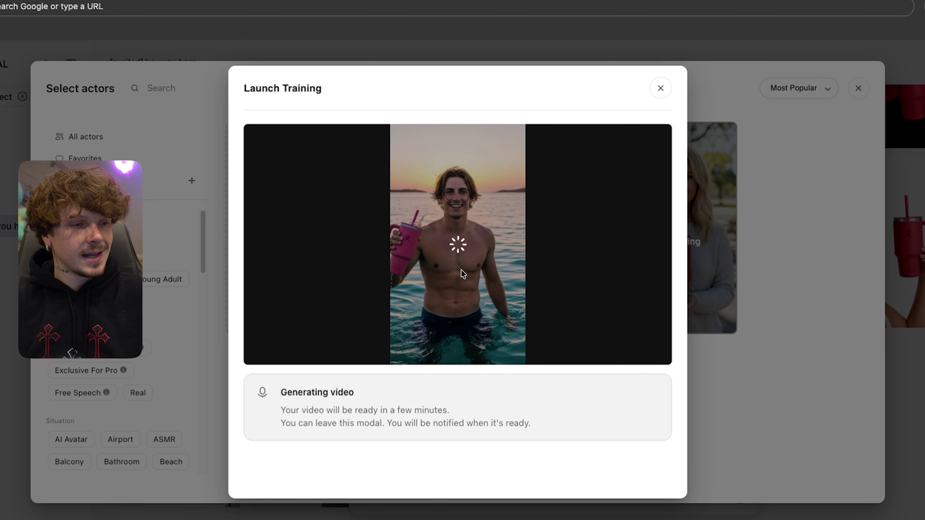
{"action": "left_click", "coordinate": [745, 249]}
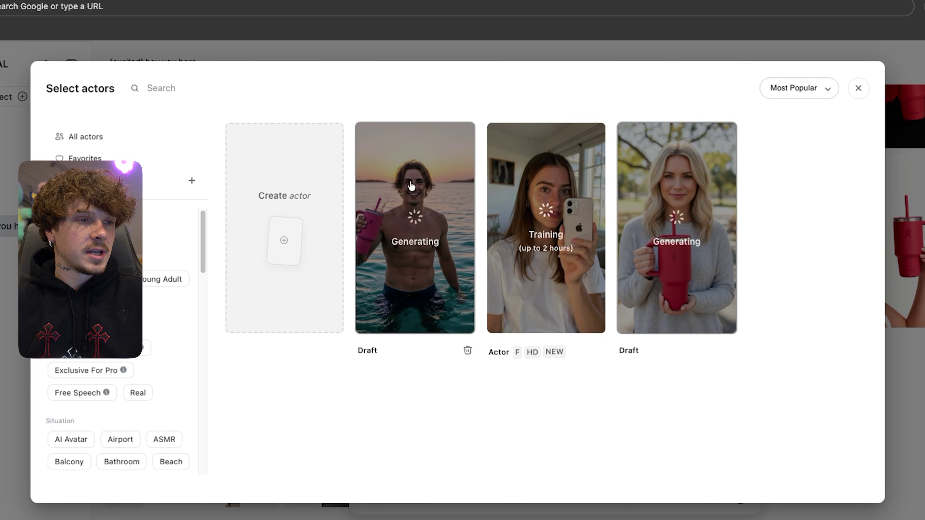
{"action": "left_click", "coordinate": [865, 89]}
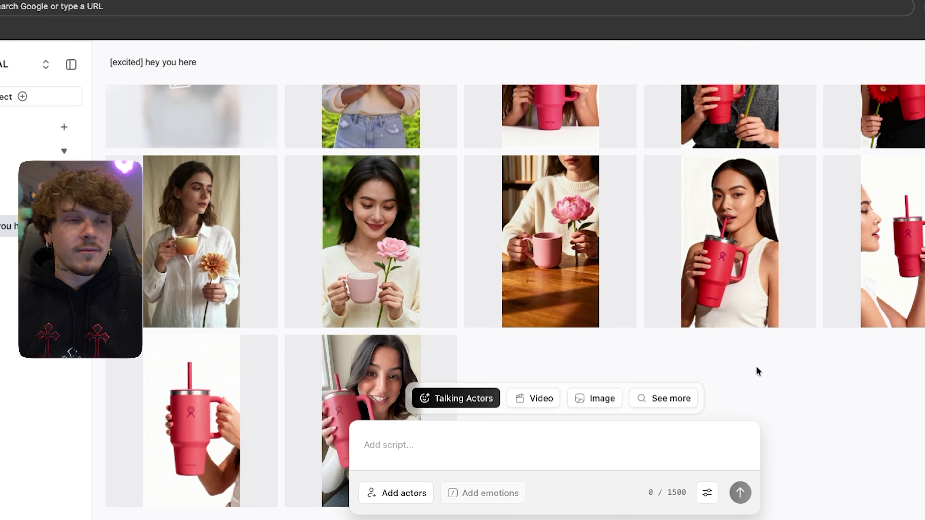
- Browse the project's generated Hydro Flask results and view the Sora 2 Pro video of the woman holding up the tumbler
{"action": "scroll", "coordinate": [450, 327], "scroll_direction": "up", "scroll_amount": 3}
{"action": "scroll", "coordinate": [259, 271], "scroll_direction": "down", "scroll_amount": 5}
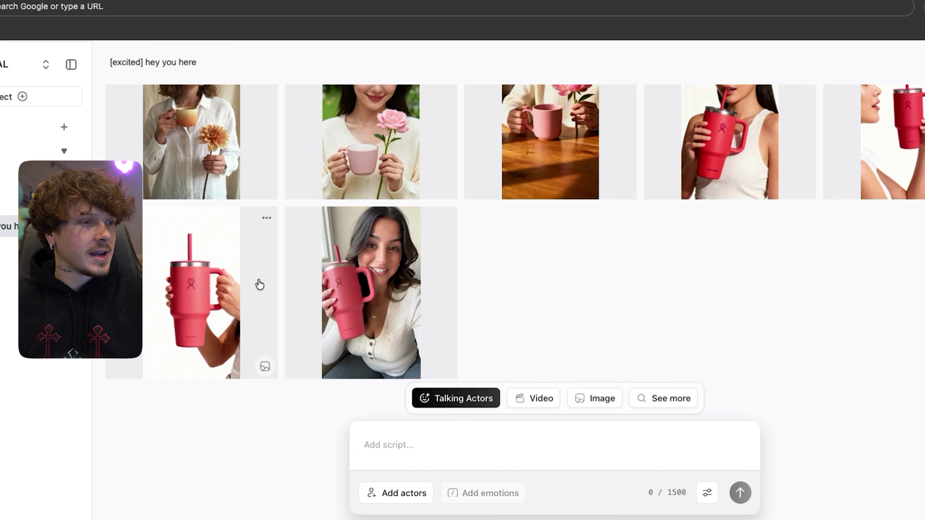
{"action": "left_click", "coordinate": [213, 284]}
{"action": "left_click", "coordinate": [165, 283]}
{"action": "left_click", "coordinate": [165, 282]}
{"action": "left_click", "coordinate": [165, 282]}
{"action": "left_click", "coordinate": [294, 122]}
{"action": "left_click", "coordinate": [394, 284]}
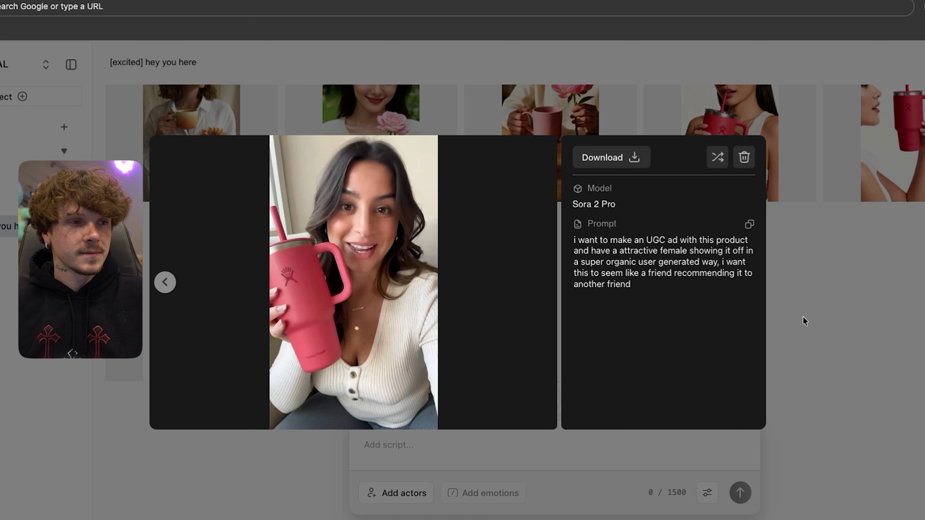
{"action": "left_click", "coordinate": [803, 316]}
- Check the talking-actor video's details, then review the prompt of the Sora 2 Pro video starting on the tumbler and play it
{"action": "left_click", "coordinate": [247, 176]}
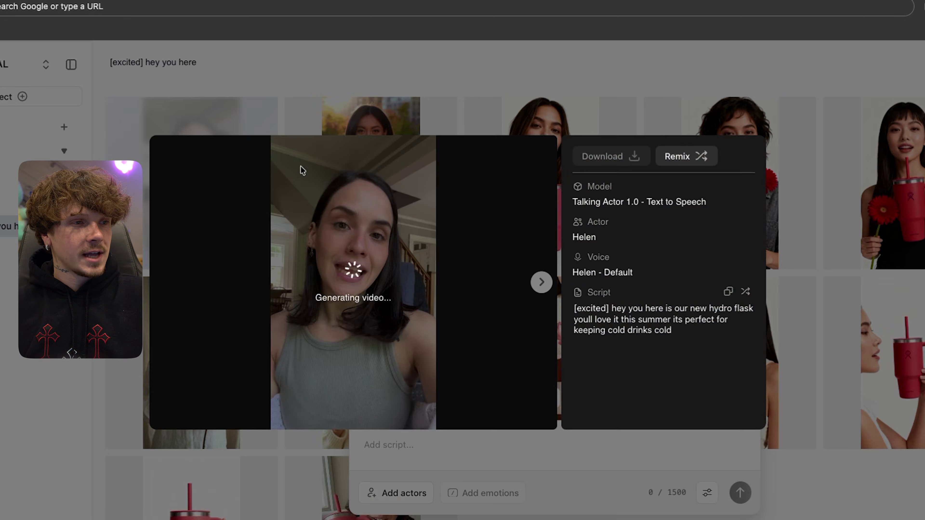
{"action": "left_click", "coordinate": [378, 120]}
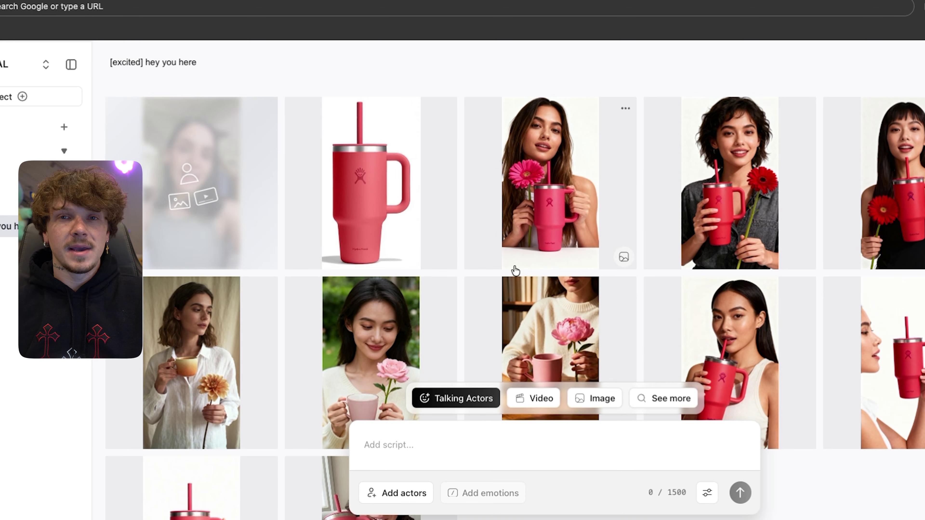
{"action": "left_click", "coordinate": [432, 236]}
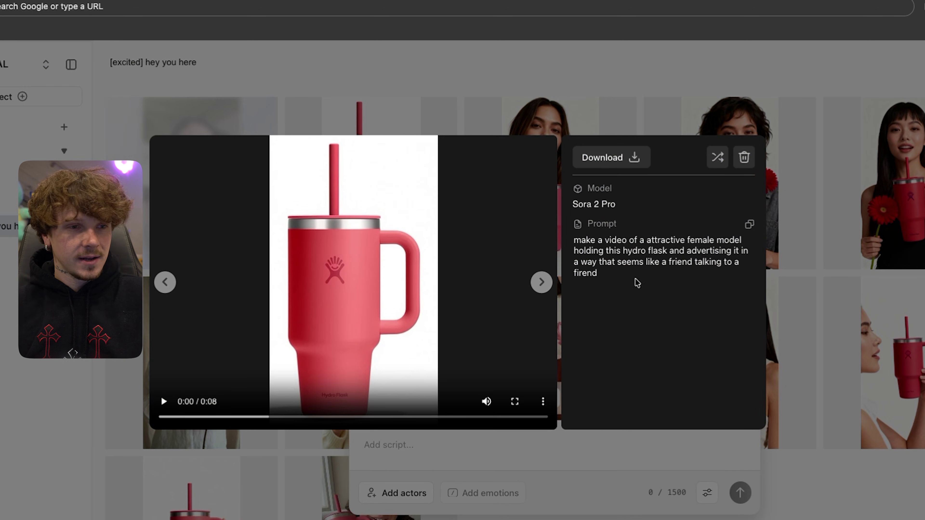
{"action": "left_click_drag", "start_coordinate": [637, 283], "coordinate": [571, 240]}
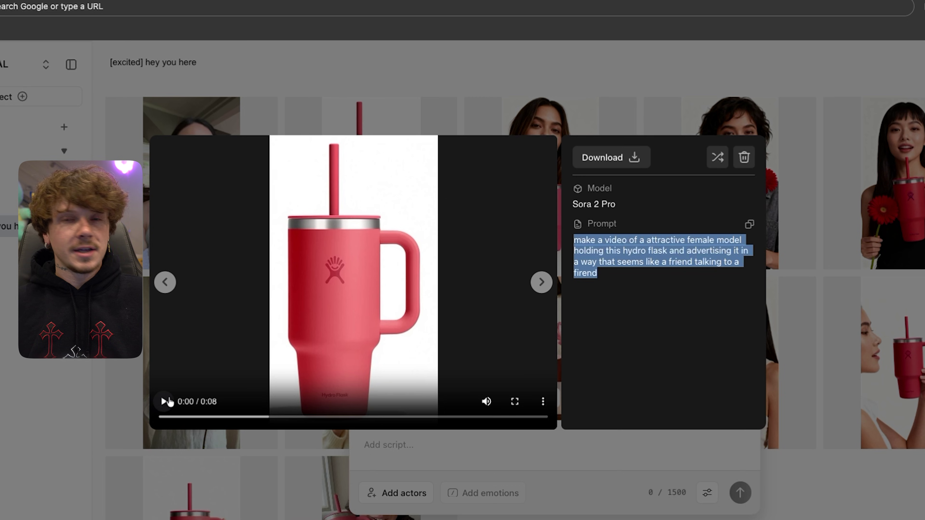
{"action": "left_click", "coordinate": [165, 401]}
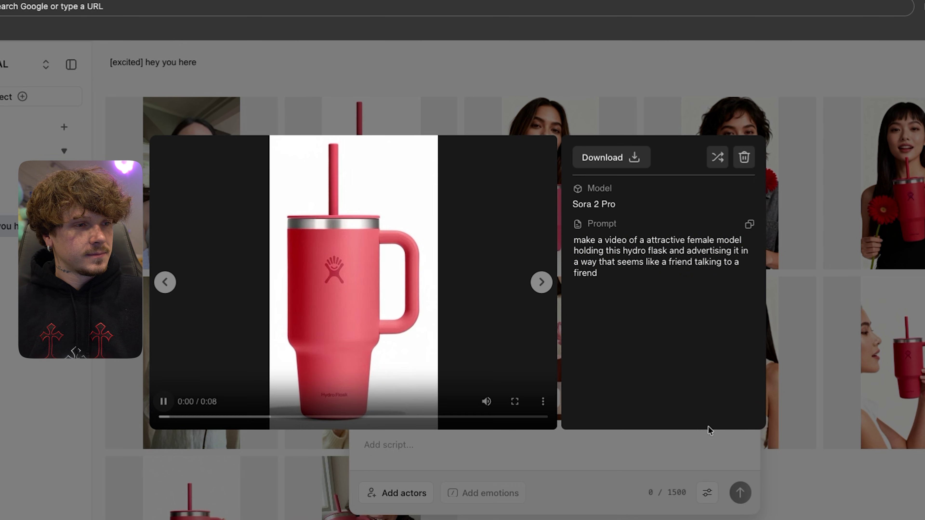